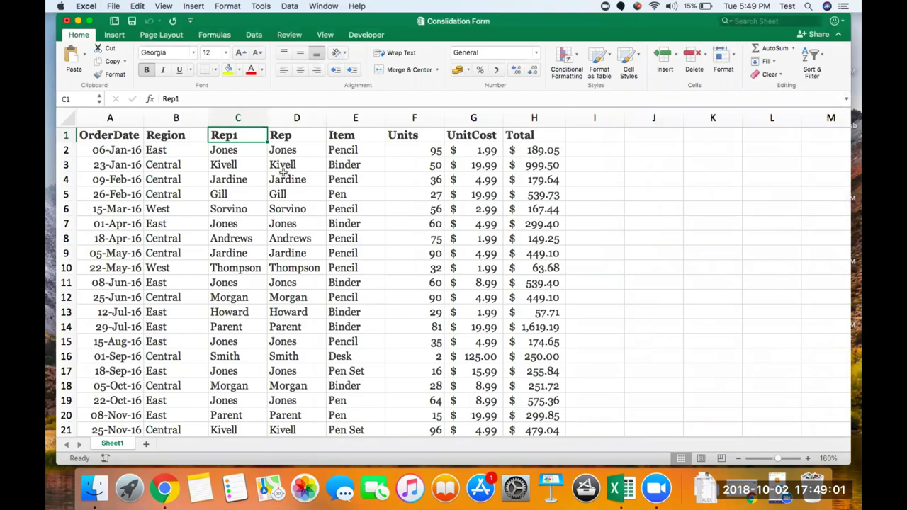
# - Delete the duplicate Rep1 column C from the sales data
pyautogui.rightClick(241, 118)
pyautogui.click(283, 185)
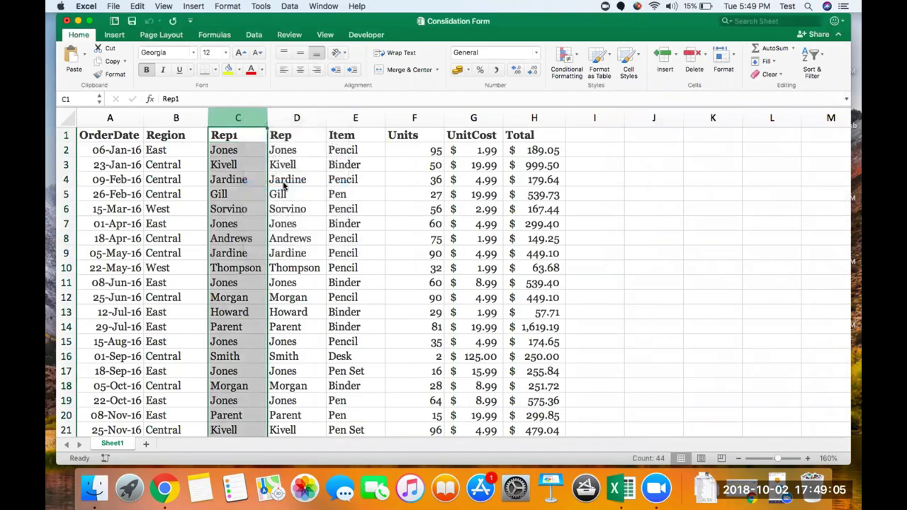
pyautogui.click(330, 204)
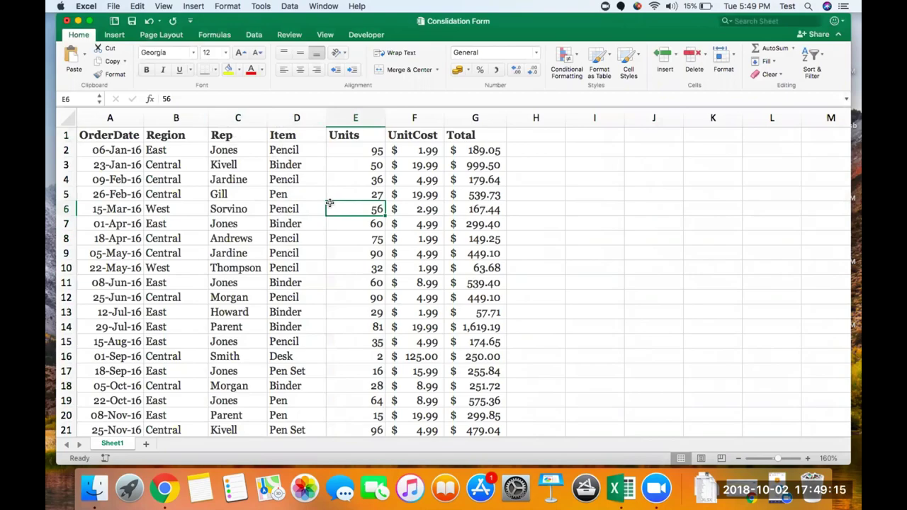
# - Step through row 2's date, rep, item and unit cost values to check the columns
pyautogui.press('Left')
pyautogui.press('Home')
pyautogui.press('Up')
pyautogui.press('Up')
pyautogui.press('Up')
pyautogui.press('Up')
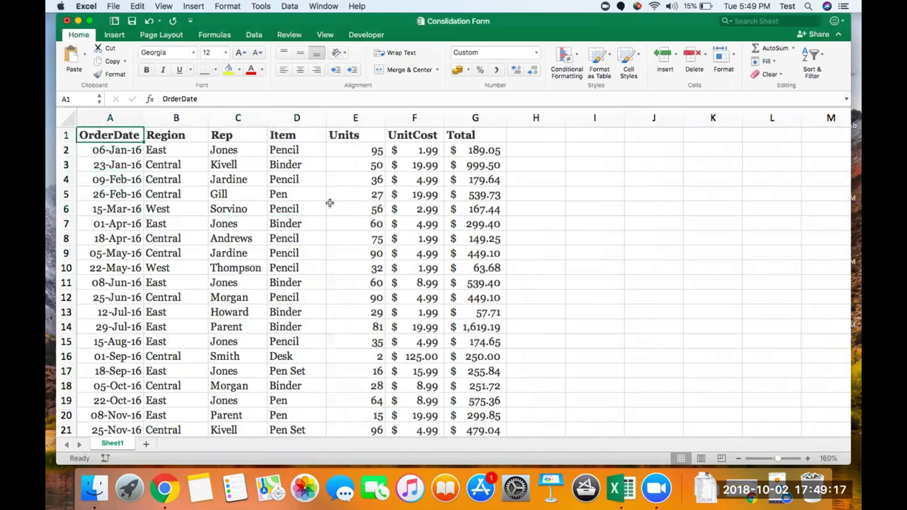
pyautogui.press('Right')
pyautogui.press('Down')
pyautogui.press('Left')
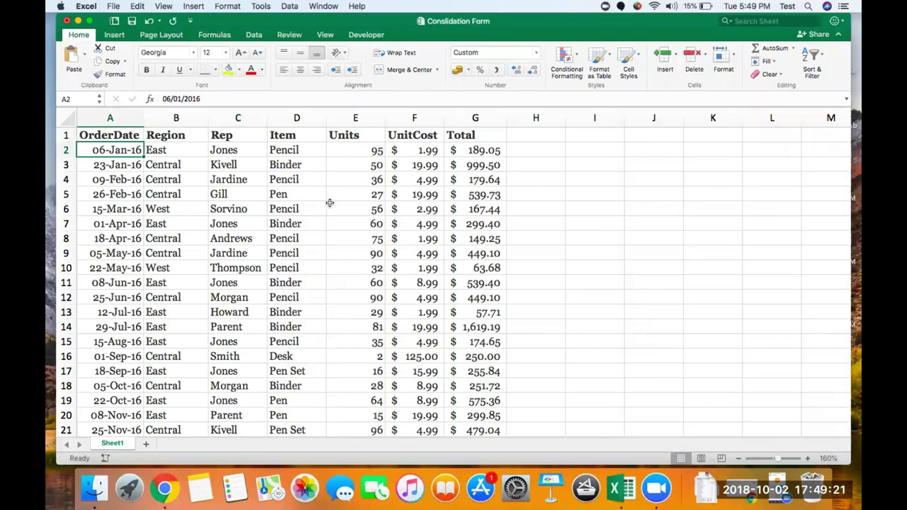
pyautogui.press('Right')
pyautogui.press('Right')
pyautogui.press('Right')
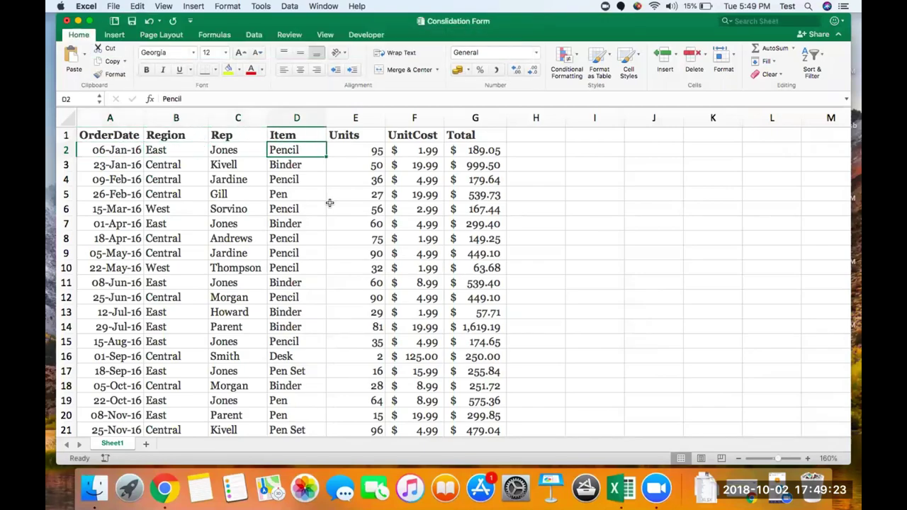
pyautogui.press('Right')
pyautogui.press('Right')
pyautogui.press('Right')
pyautogui.press('Left')
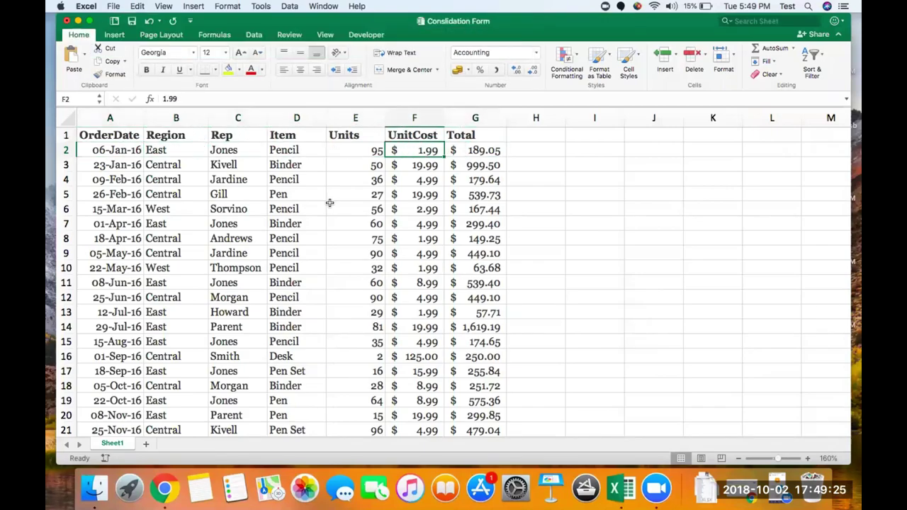
pyautogui.press('Left')
pyautogui.press('Left')
pyautogui.press('Left')
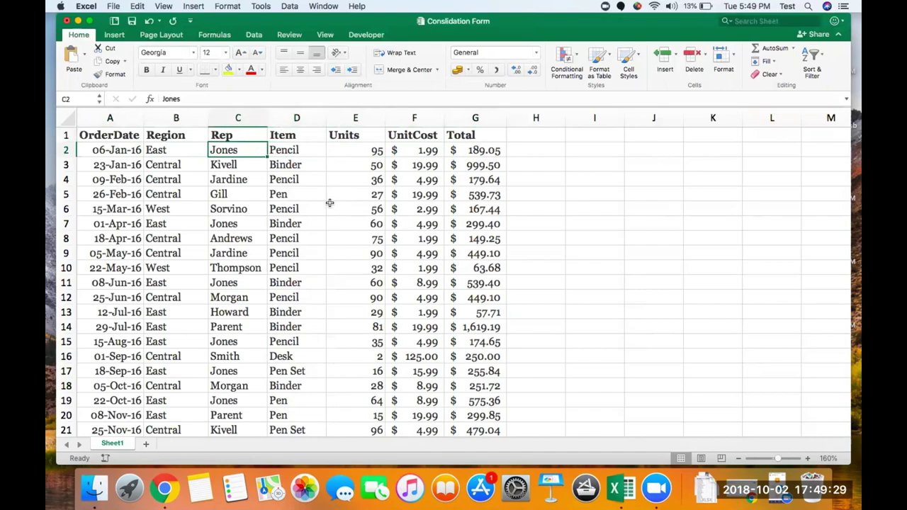
pyautogui.press('Up')
pyautogui.press('Left')
pyautogui.press('Left')
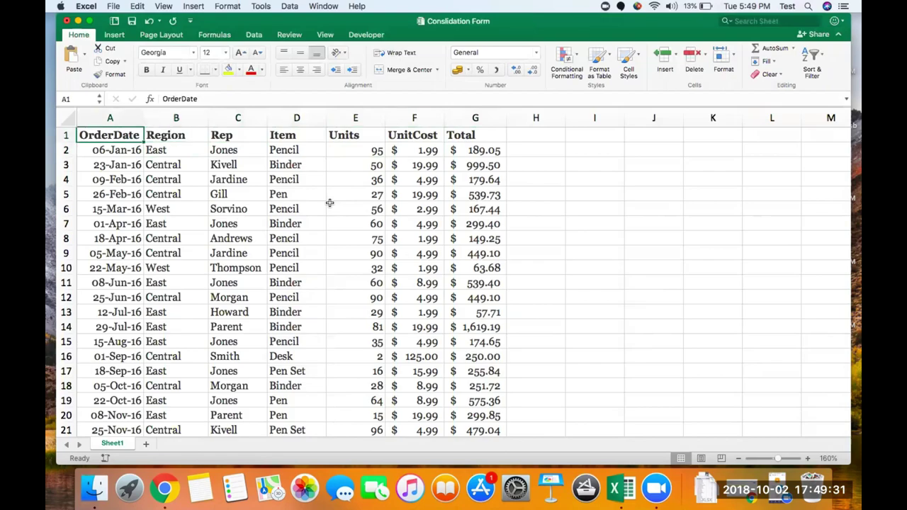
# - Select the full data range from OrderDate to Total, then return to A1
pyautogui.hotkey('ctrl', 'shift', 'Right')
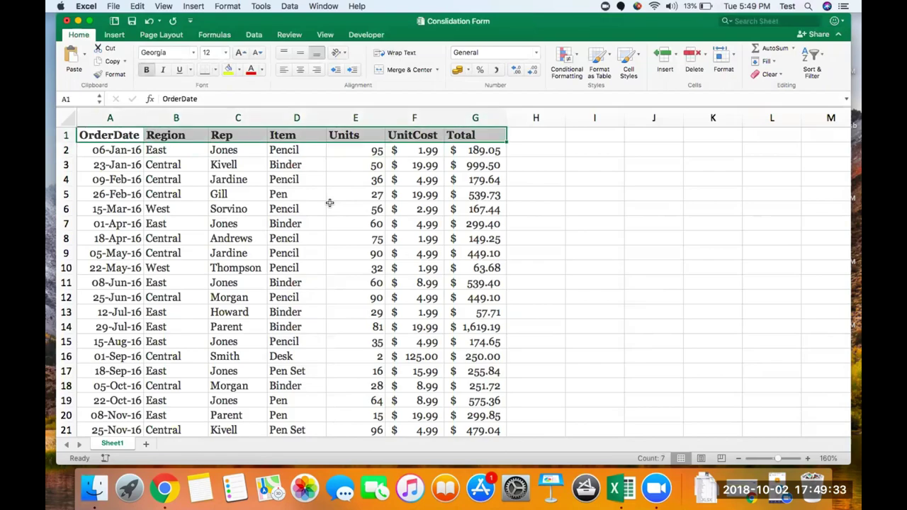
pyautogui.hotkey('ctrl', 'shift', 'Down')
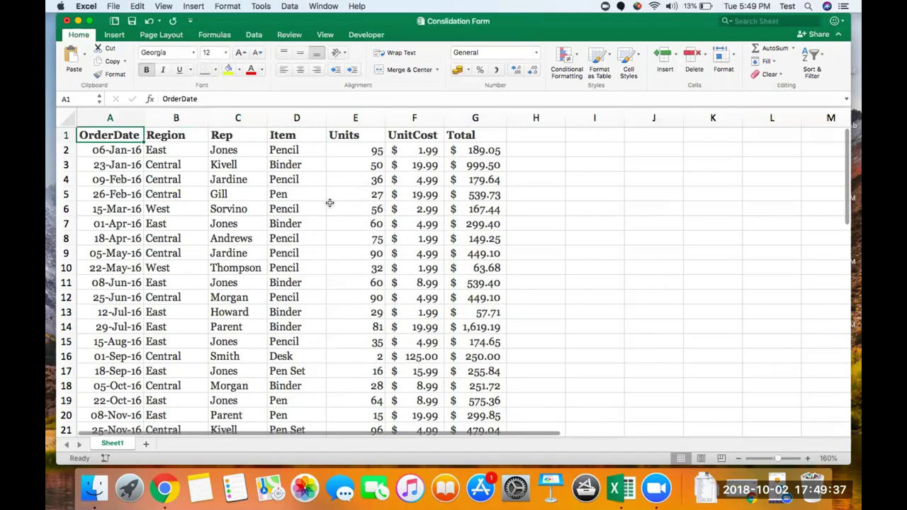
pyautogui.hotkey('ctrl', 'Home')
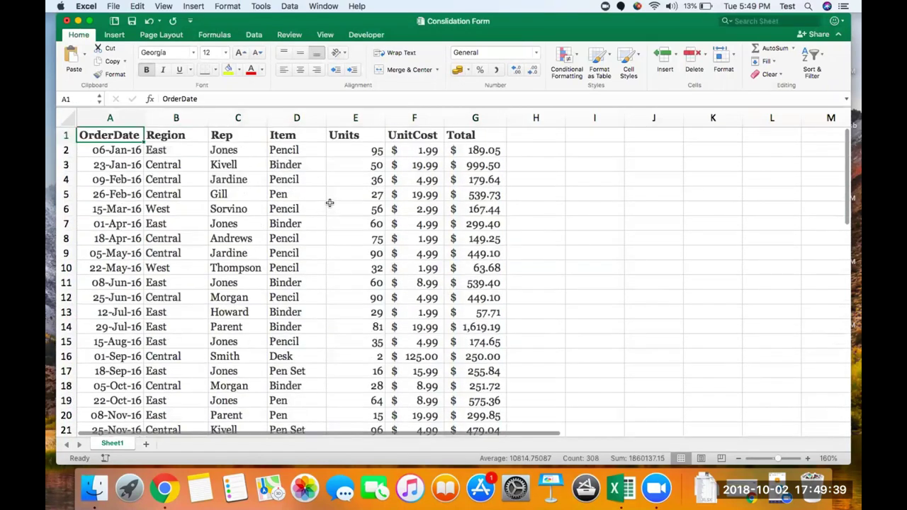
pyautogui.press('Down')
pyautogui.press('Up')
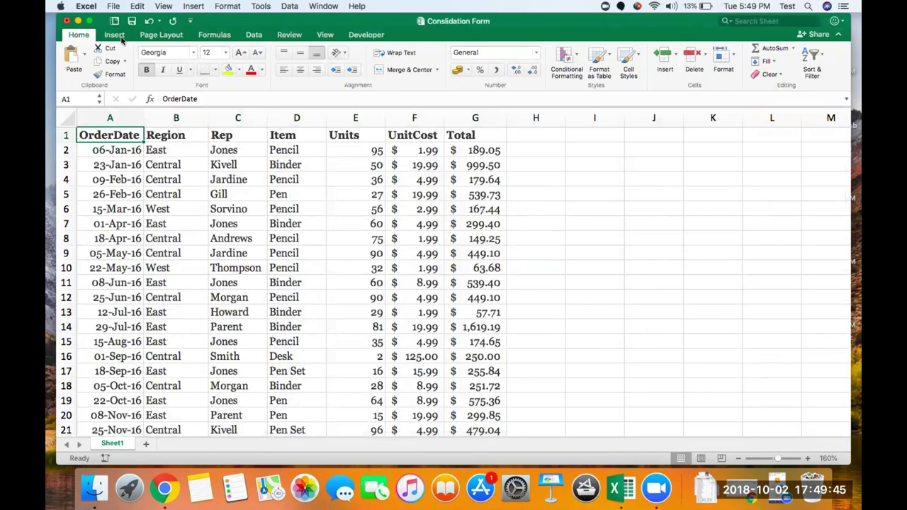
# - Insert a PivotTable of the sales data on a new sheet
pyautogui.click(116, 35)
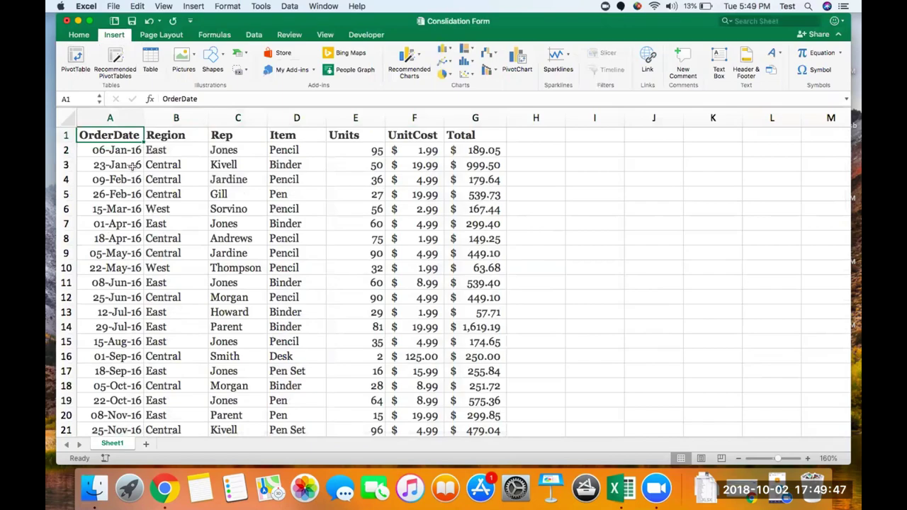
pyautogui.click(77, 61)
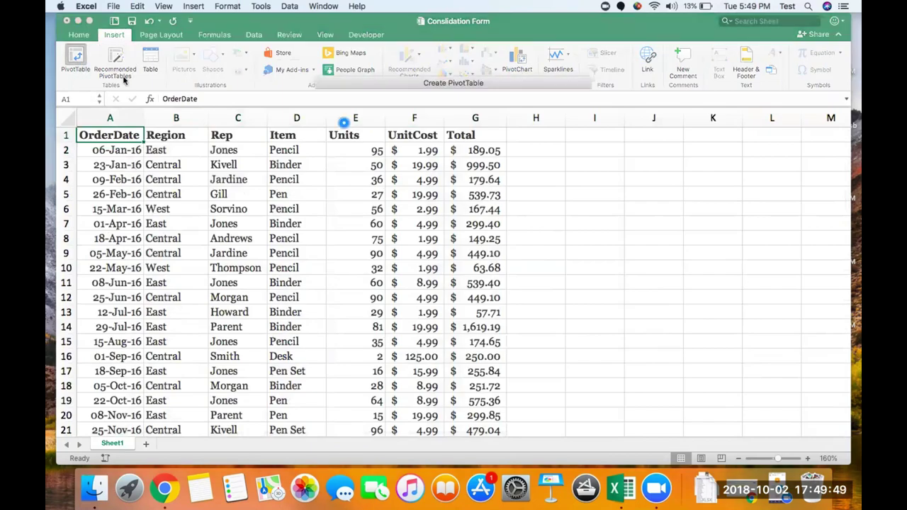
pyautogui.click(560, 262)
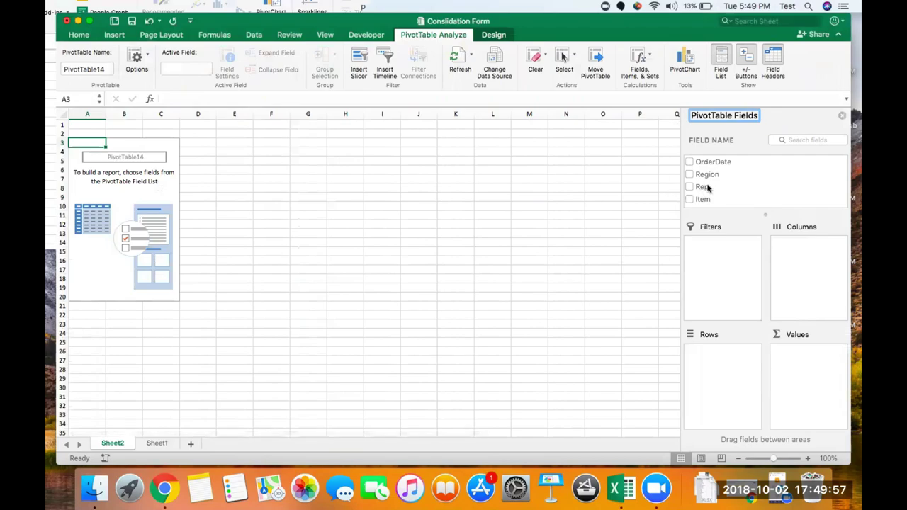
# - Add OrderDate, Region, Rep and Item as row fields
pyautogui.moveTo(713, 161); pyautogui.dragTo(702, 371)
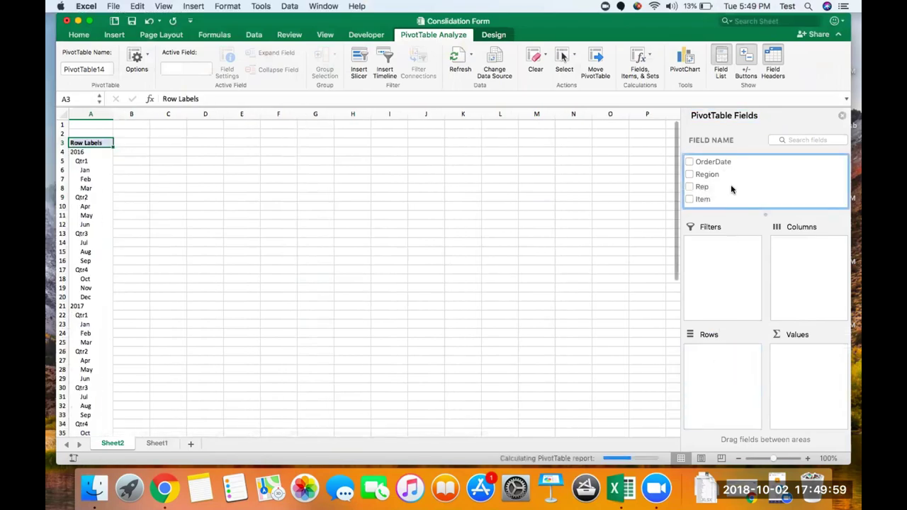
pyautogui.moveTo(708, 175); pyautogui.dragTo(727, 392)
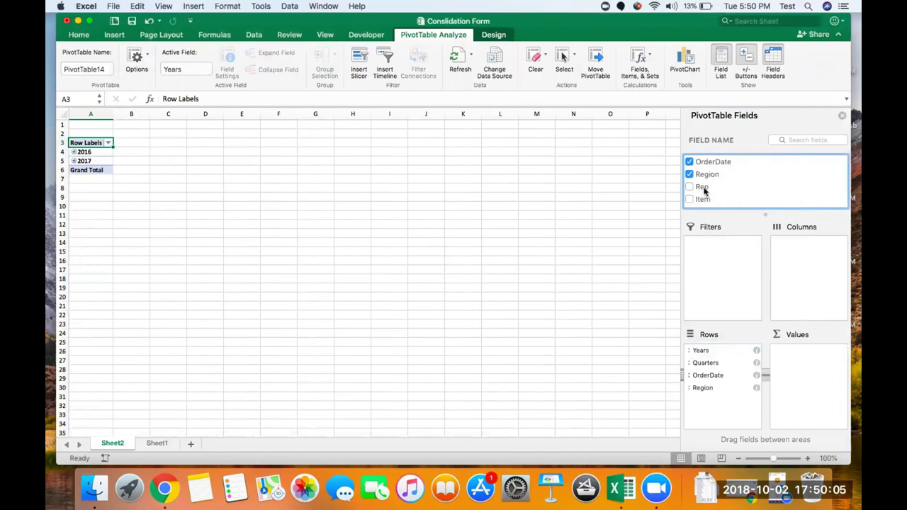
pyautogui.moveTo(703, 188); pyautogui.dragTo(709, 403)
pyautogui.moveTo(706, 200); pyautogui.dragTo(727, 426)
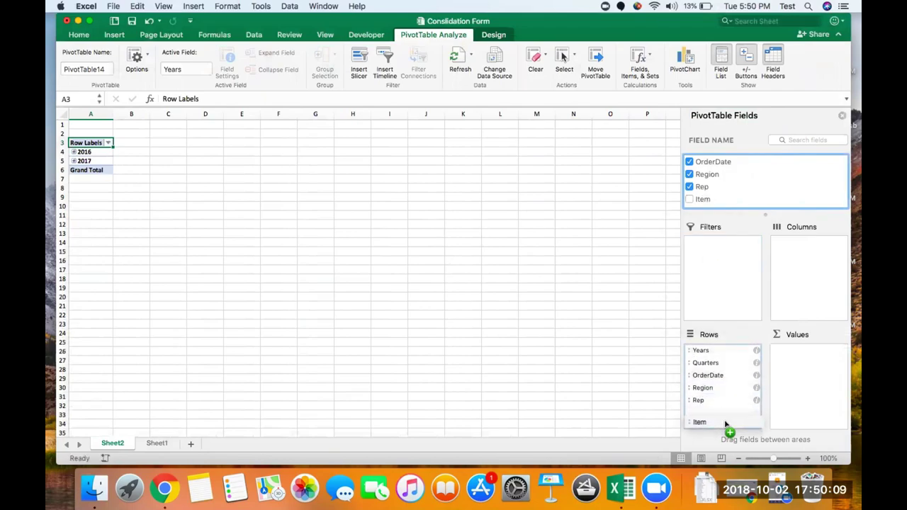
pyautogui.scroll(-5, 744, 191)
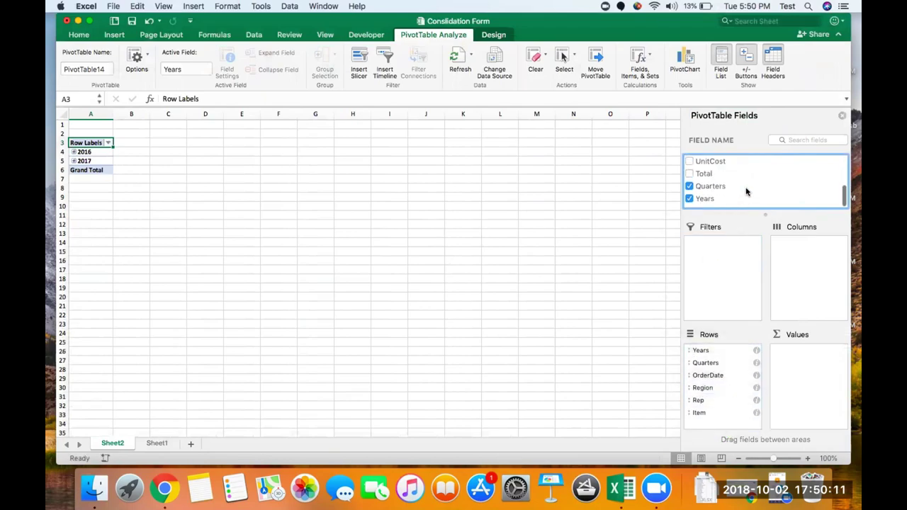
pyautogui.scroll(2, 744, 191)
# - Add Units, UnitCost and Total as row fields too
pyautogui.moveTo(711, 174); pyautogui.dragTo(732, 425)
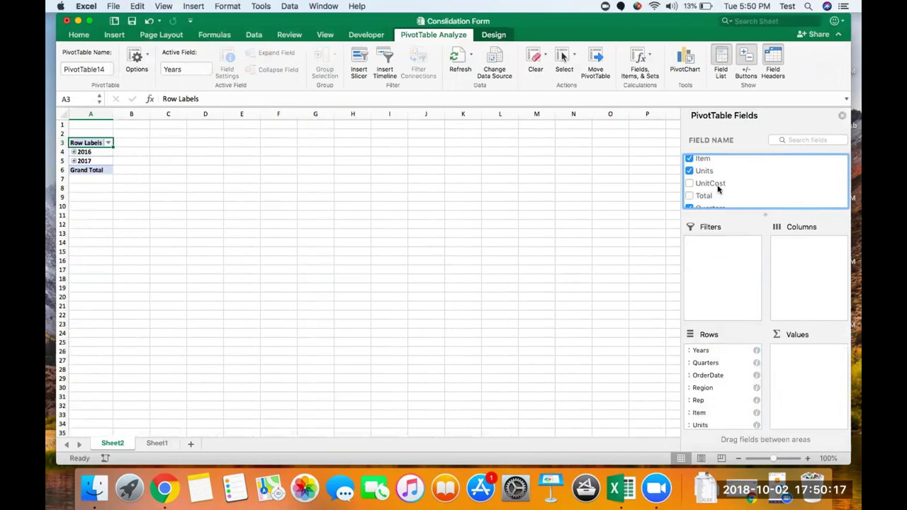
pyautogui.scroll(-1, 726, 368)
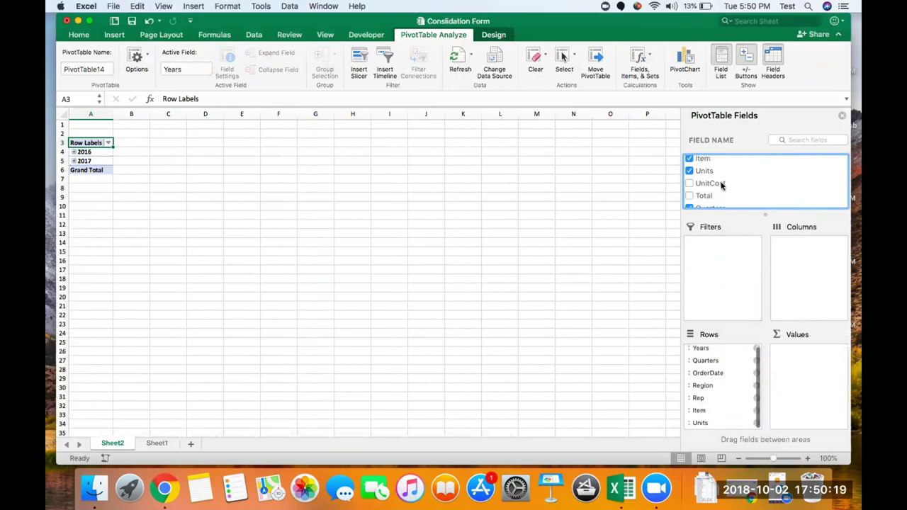
pyautogui.moveTo(722, 185); pyautogui.dragTo(737, 423)
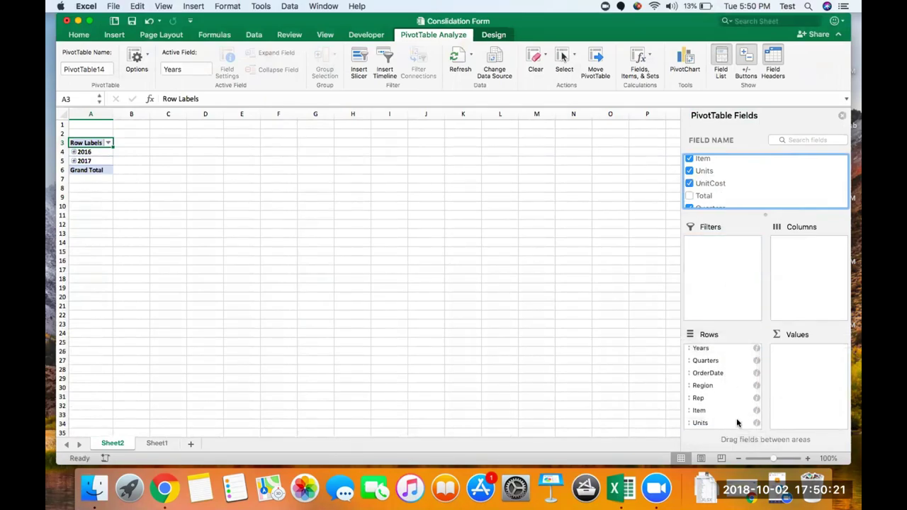
pyautogui.scroll(-2, 728, 381)
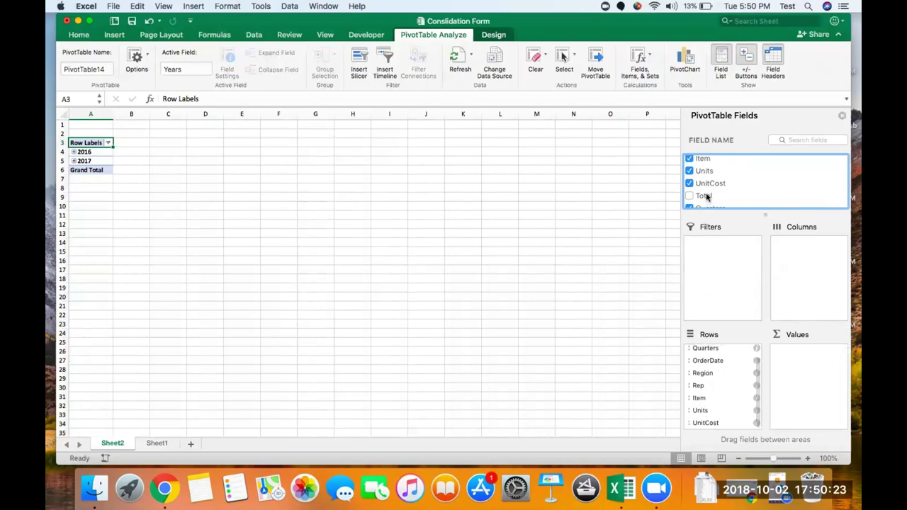
pyautogui.moveTo(705, 196); pyautogui.dragTo(734, 416)
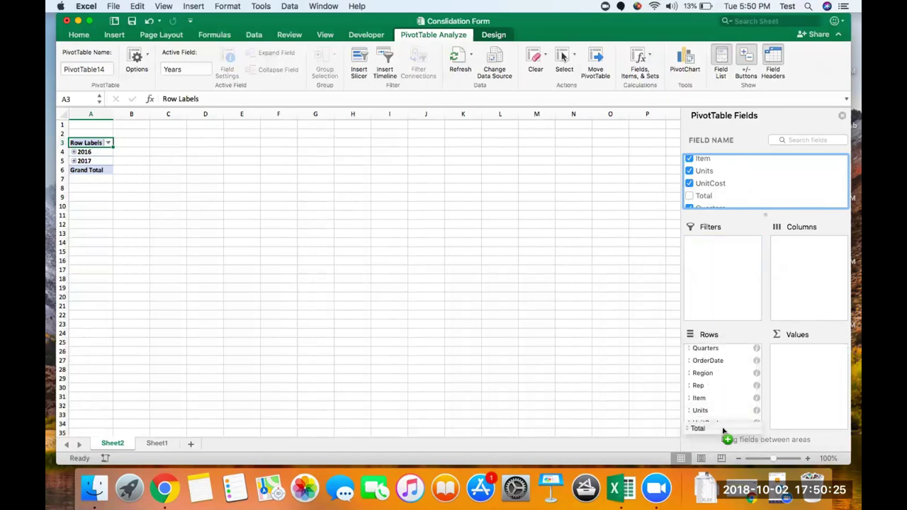
pyautogui.scroll(-1, 723, 394)
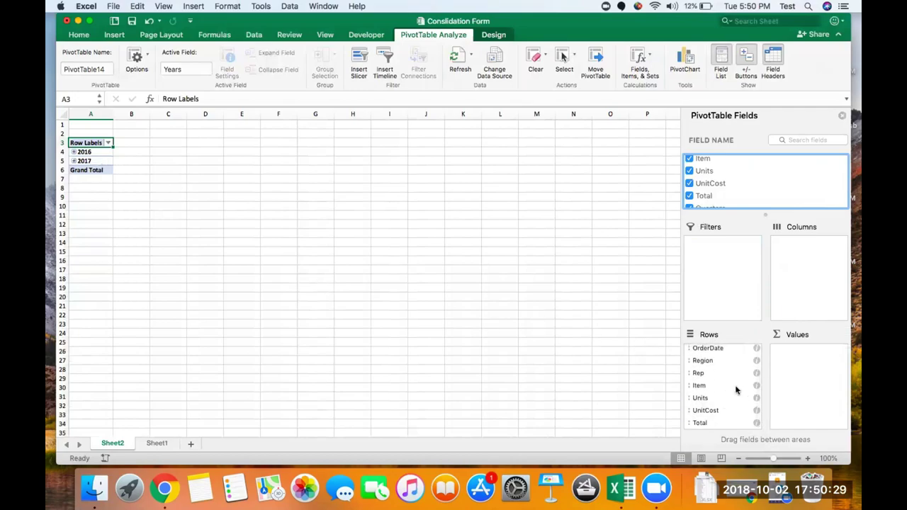
pyautogui.scroll(2, 735, 390)
# - Ungroup the 2016 and 2017 labels so rows show individual order dates like 06-Jan-16
pyautogui.click(709, 352)
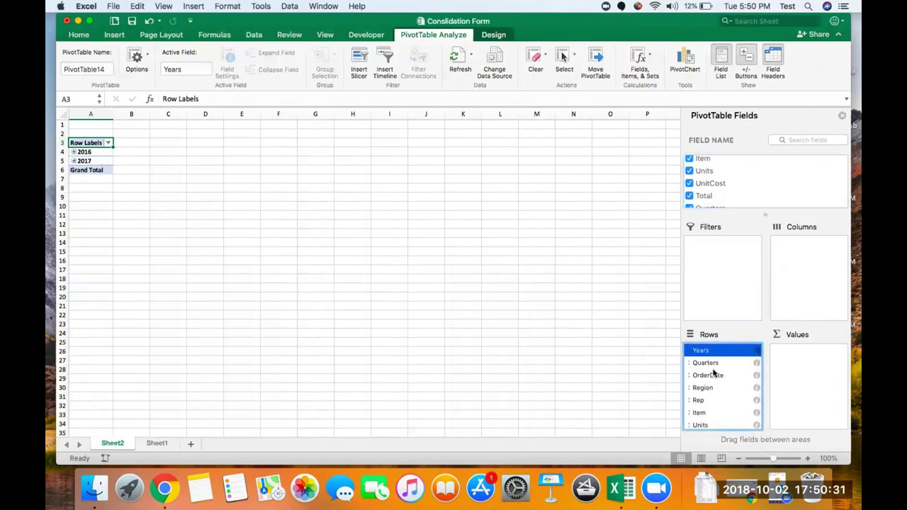
pyautogui.moveTo(97, 158); pyautogui.dragTo(92, 151)
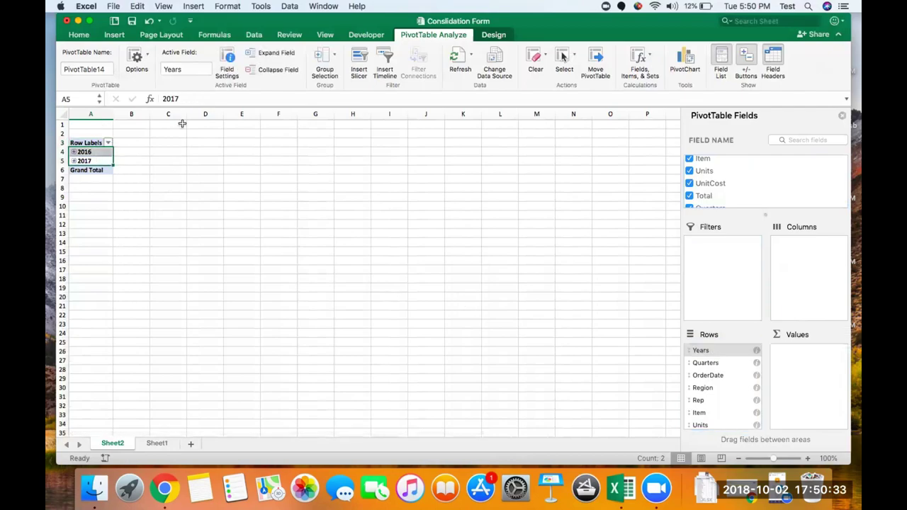
pyautogui.click(324, 71)
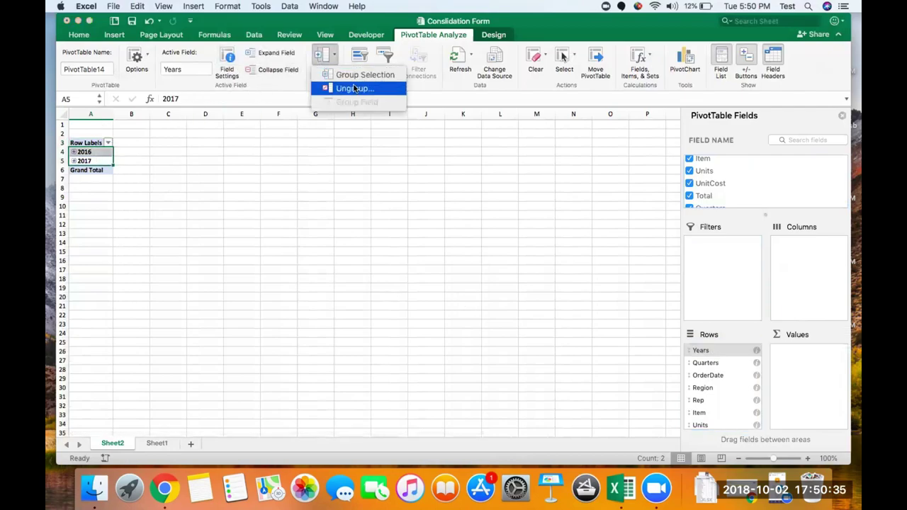
pyautogui.click(355, 90)
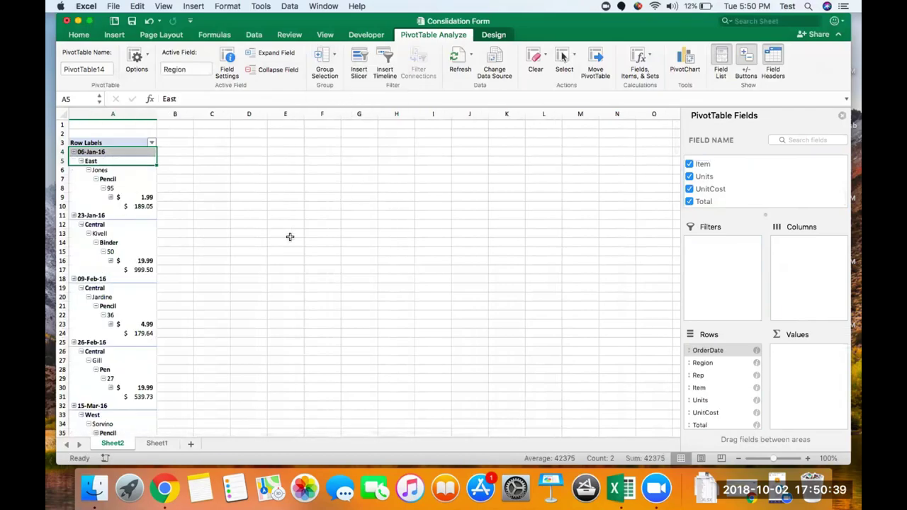
# - Set the pivot to tabular form, grand totals off for rows and columns, and no subtotals
pyautogui.click(488, 37)
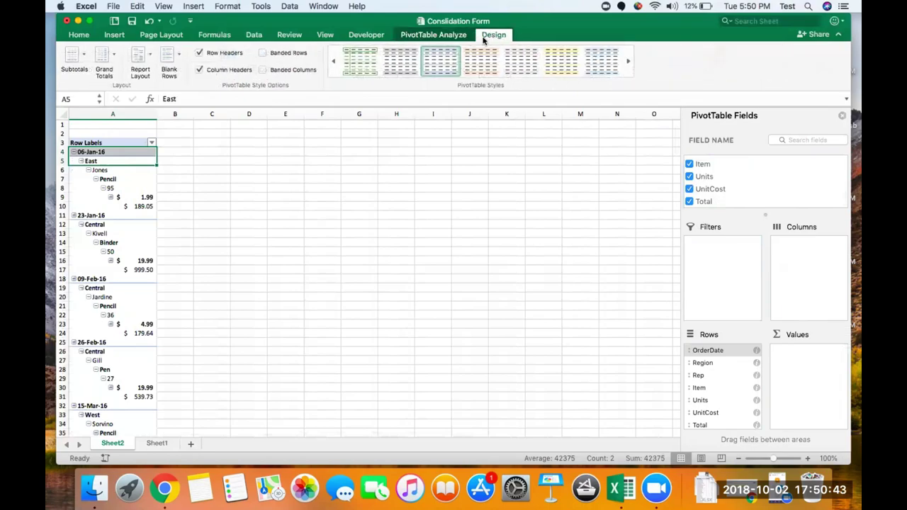
pyautogui.click(139, 62)
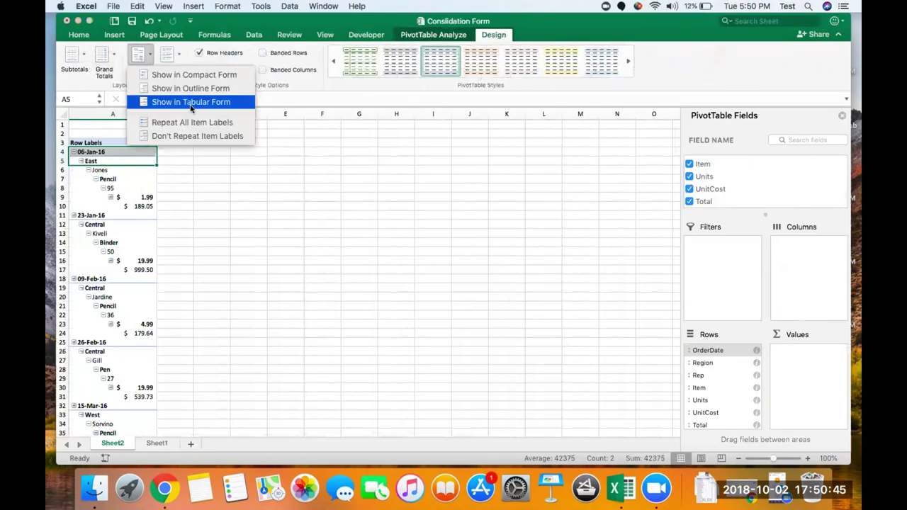
pyautogui.click(190, 102)
pyautogui.click(104, 57)
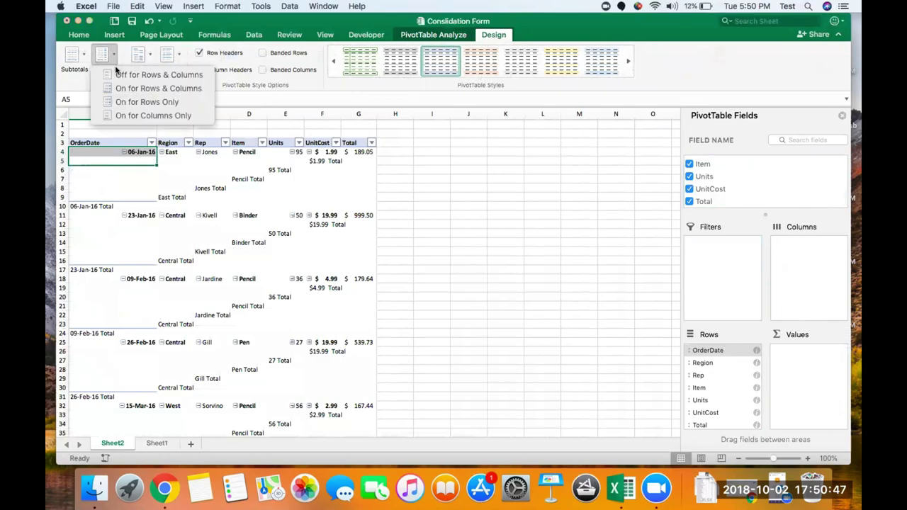
pyautogui.click(141, 76)
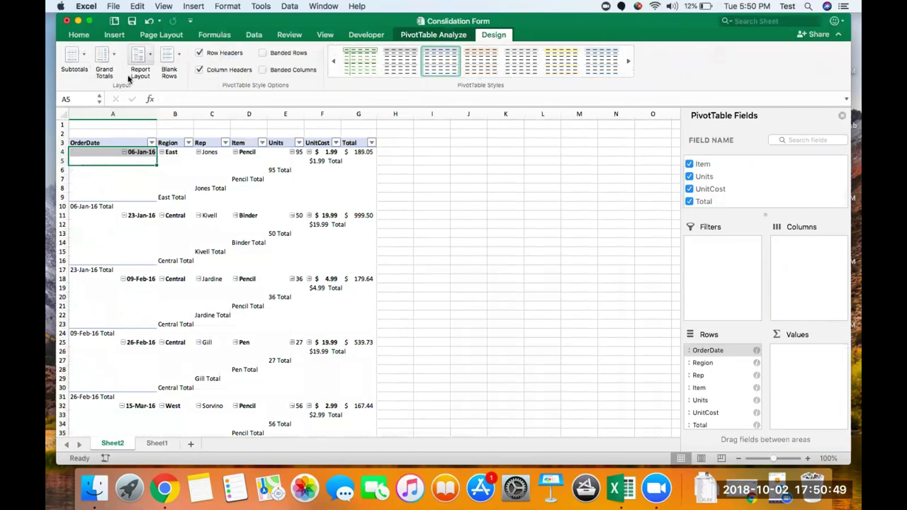
pyautogui.click(71, 56)
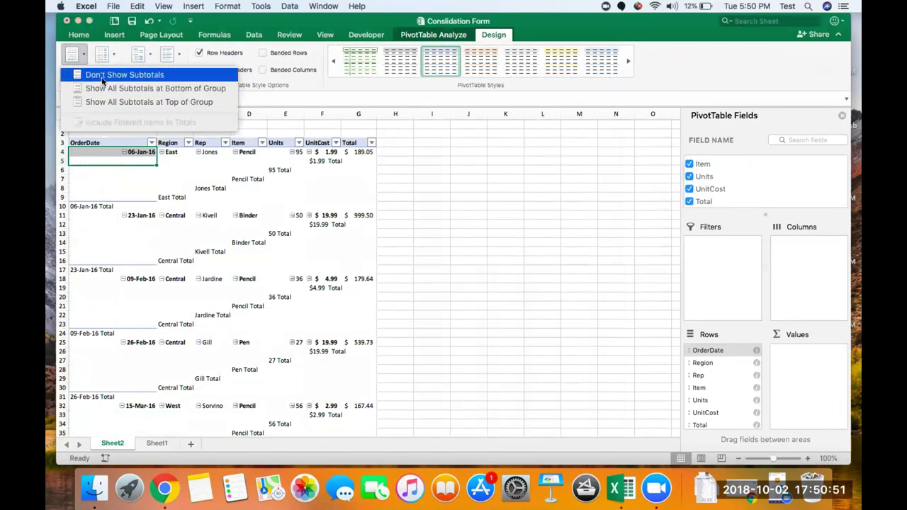
pyautogui.click(103, 78)
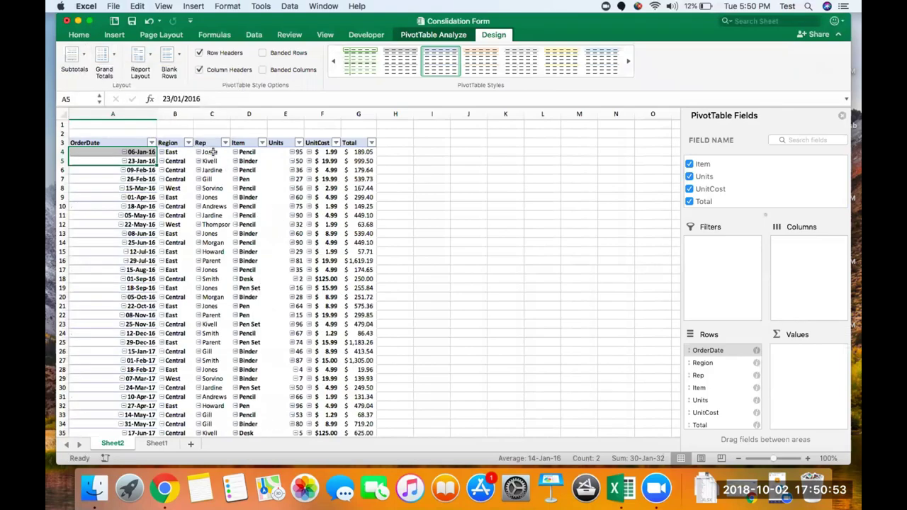
pyautogui.scroll(-10, 224, 224)
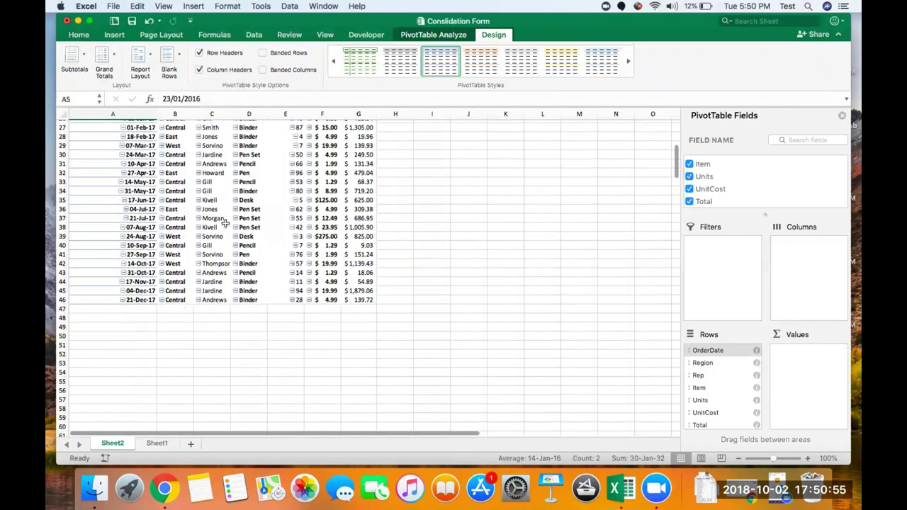
pyautogui.scroll(15, 225, 224)
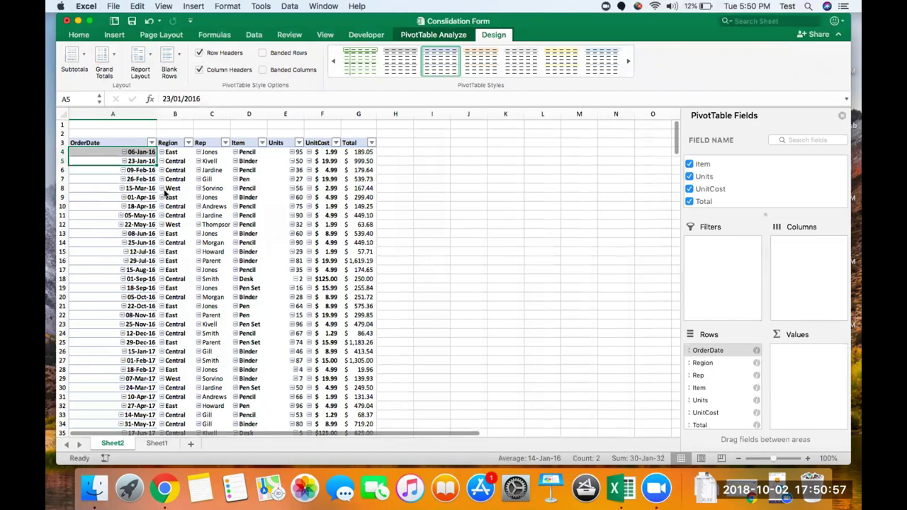
pyautogui.click(419, 229)
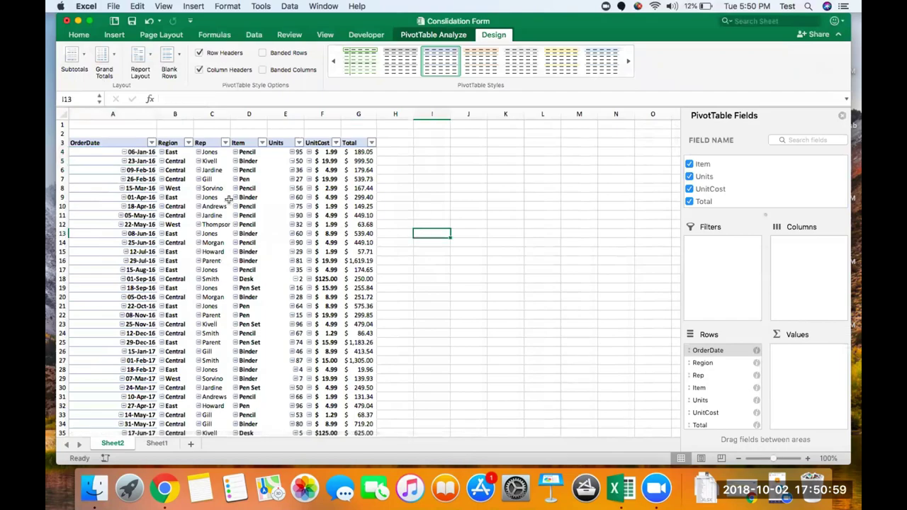
# - On Sheet1, insert column C, fill it with the Rep names and head it Rep1
pyautogui.click(156, 443)
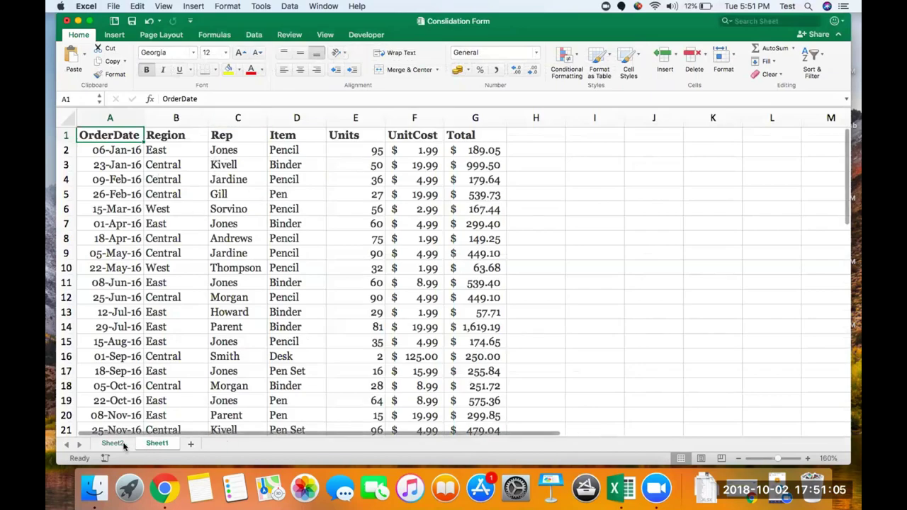
pyautogui.rightClick(237, 117)
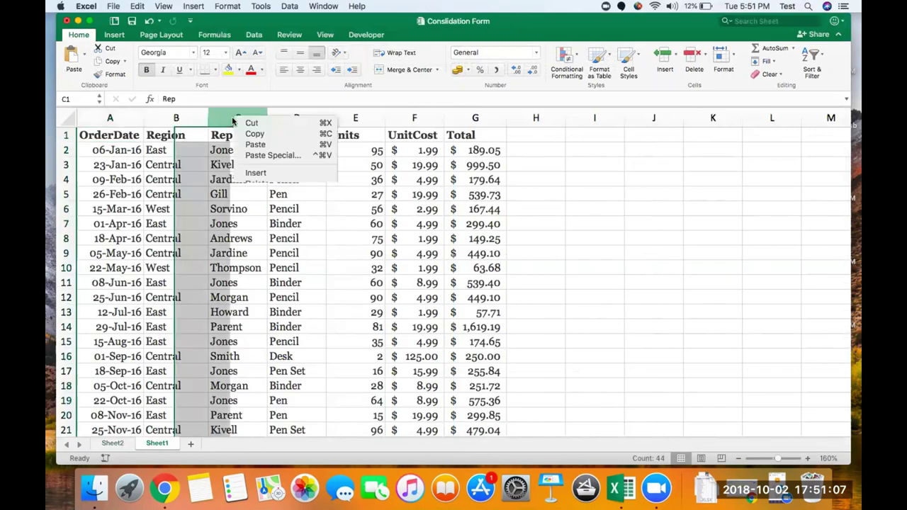
pyautogui.click(256, 172)
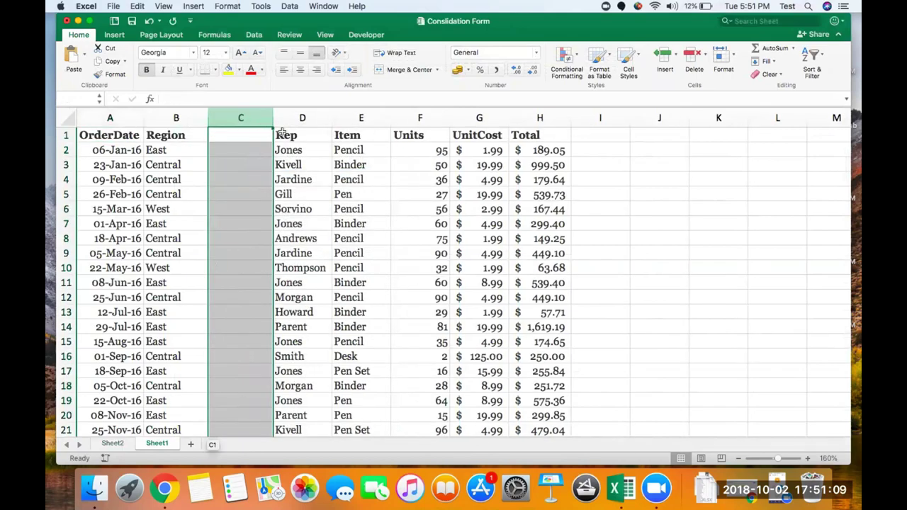
pyautogui.click(295, 119)
pyautogui.press('super+x')
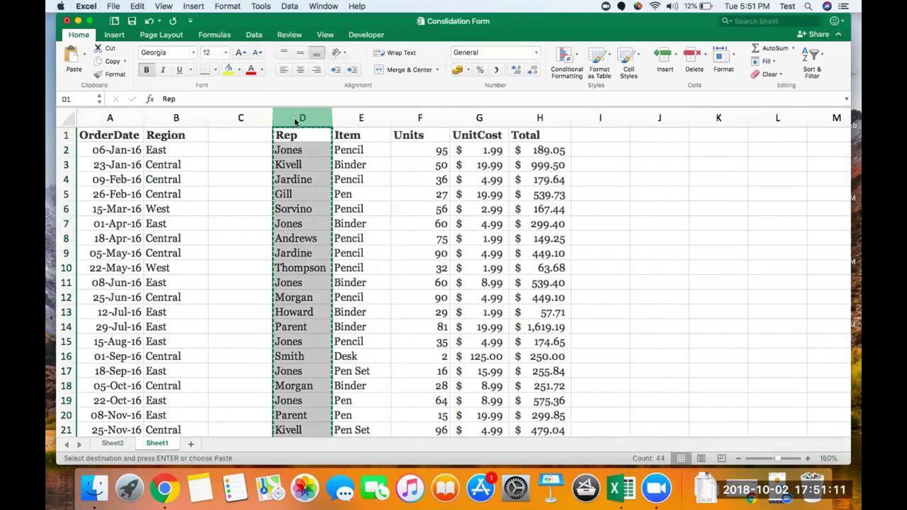
pyautogui.press('Left')
pyautogui.press('super+v')
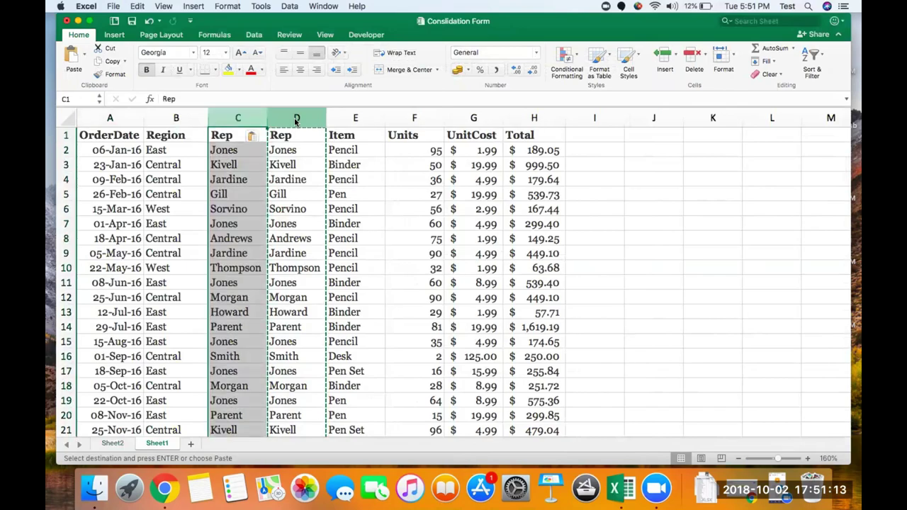
pyautogui.press('Down')
pyautogui.press('Down')
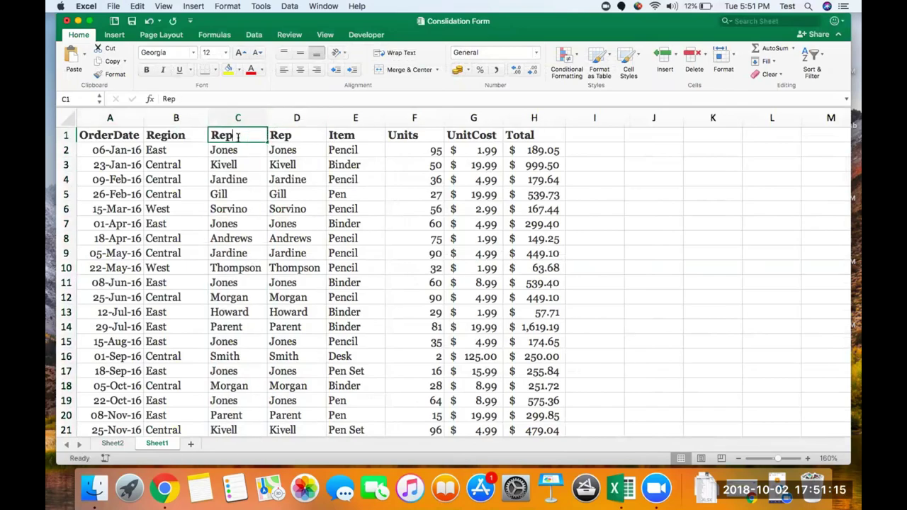
pyautogui.doubleClick(238, 137)
pyautogui.write('1')
pyautogui.press('Return')
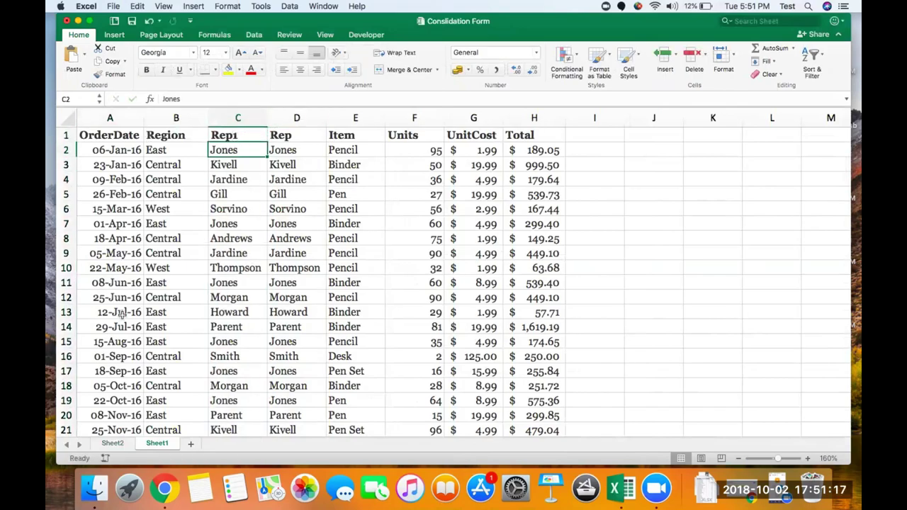
# - Refresh the Sheet2 pivot and add Rep1 as a report filter left at (All)
pyautogui.click(115, 442)
pyautogui.click(241, 235)
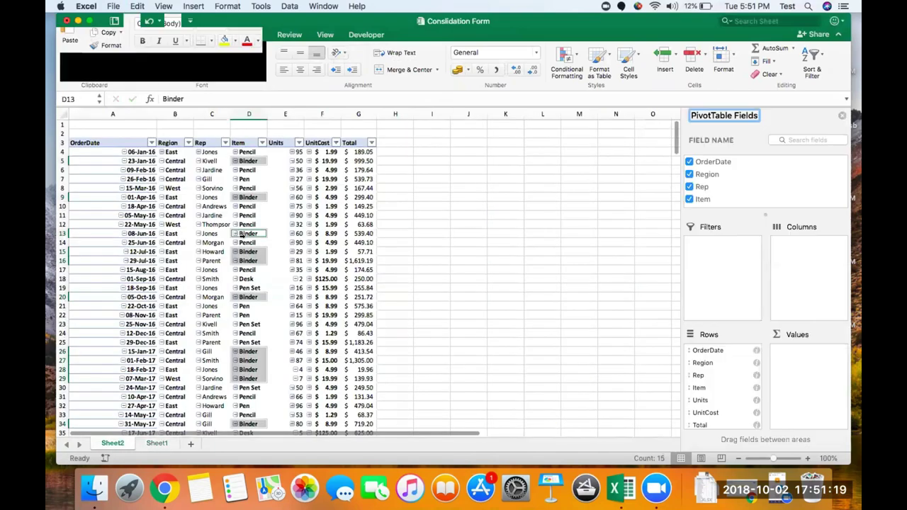
pyautogui.rightClick(247, 238)
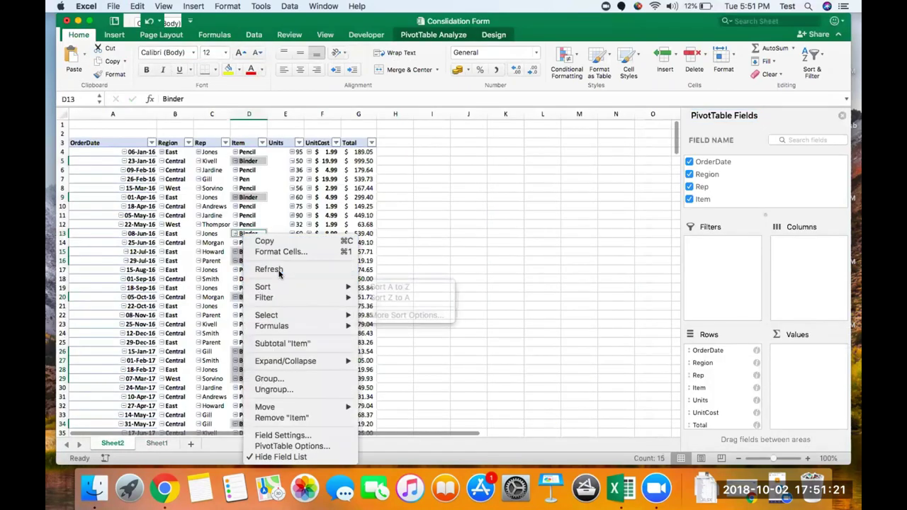
pyautogui.click(452, 259)
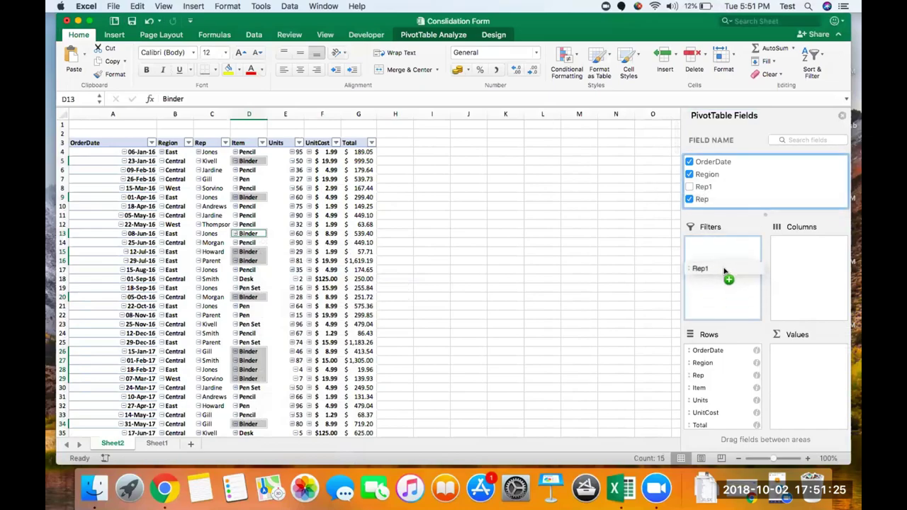
pyautogui.moveTo(733, 294); pyautogui.dragTo(725, 273)
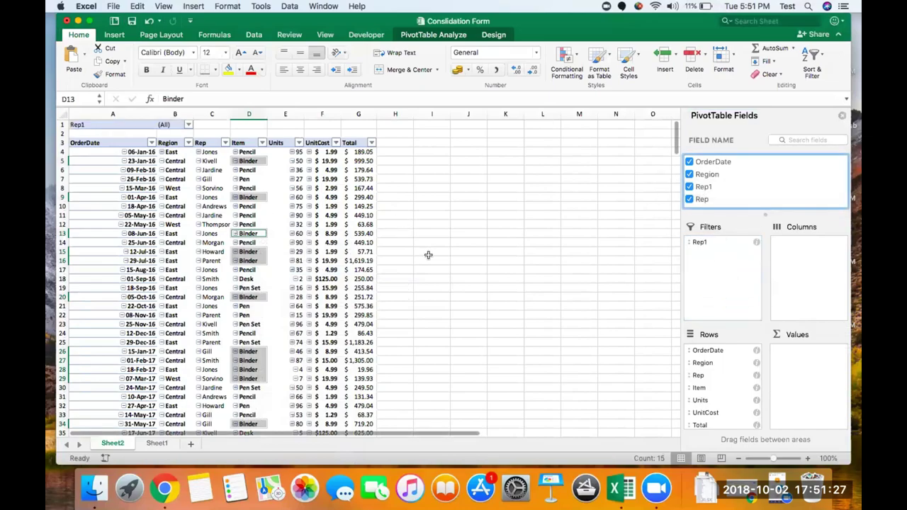
pyautogui.click(309, 235)
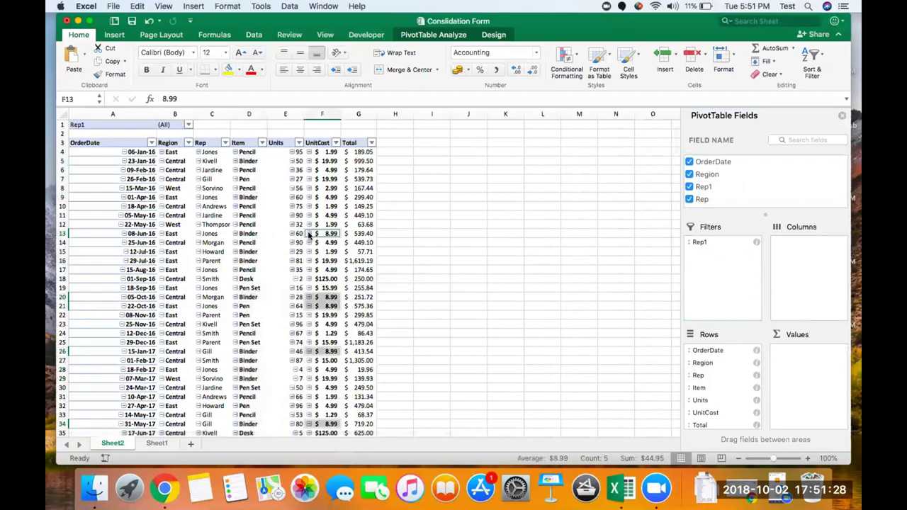
pyautogui.click(188, 124)
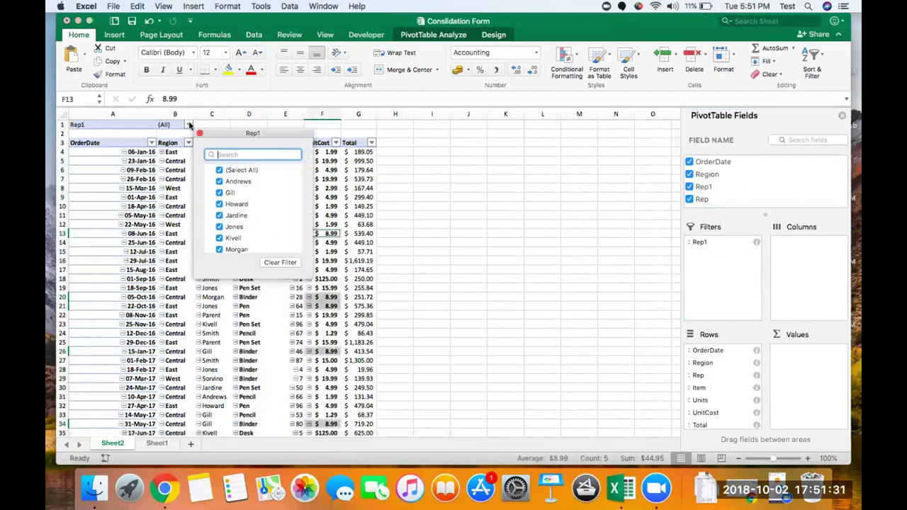
pyautogui.click(149, 187)
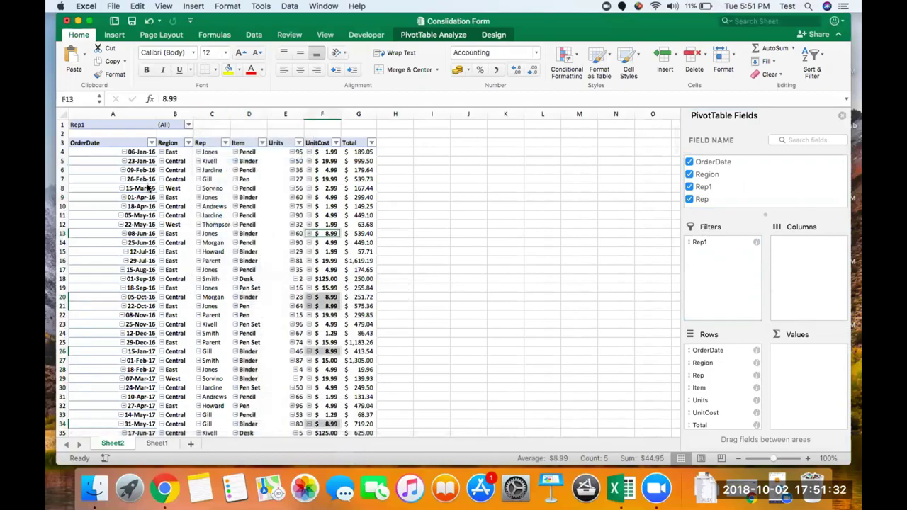
pyautogui.click(429, 35)
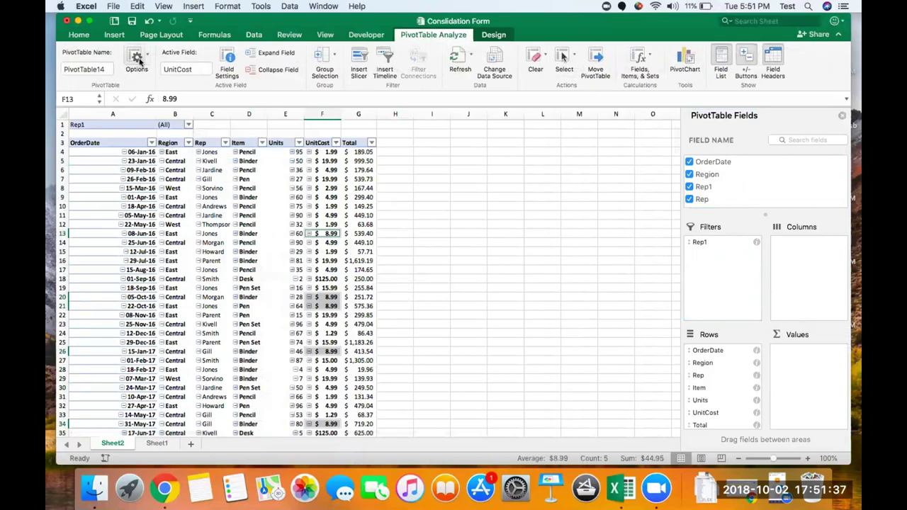
# - Create one sheet per Rep1 value using Show Report Filter Pages
pyautogui.click(149, 60)
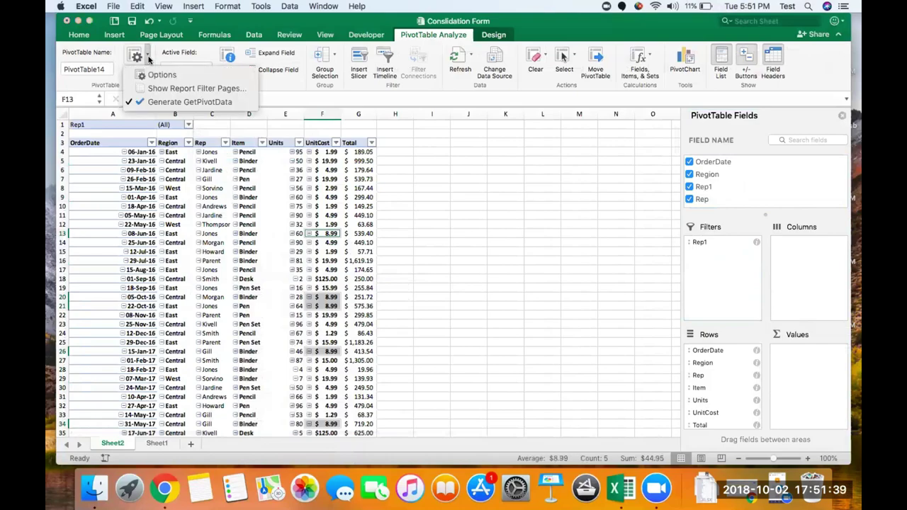
pyautogui.click(163, 88)
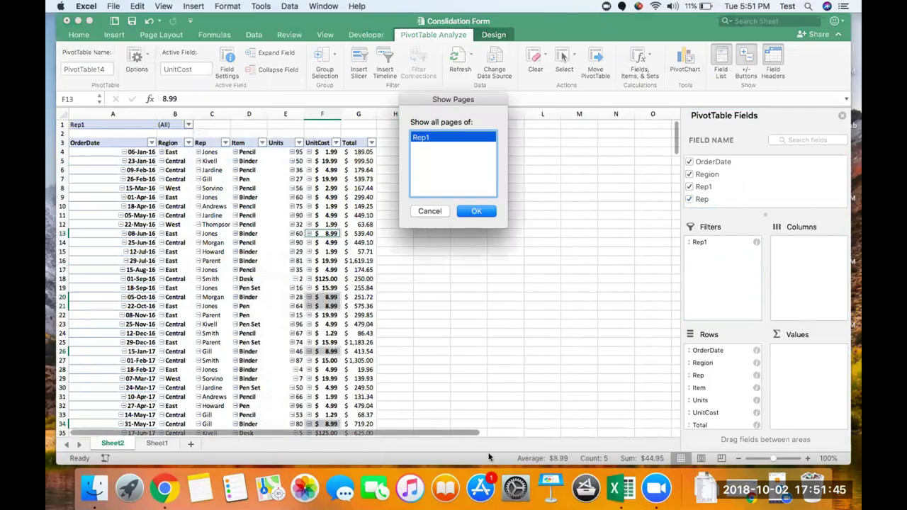
pyautogui.click(474, 211)
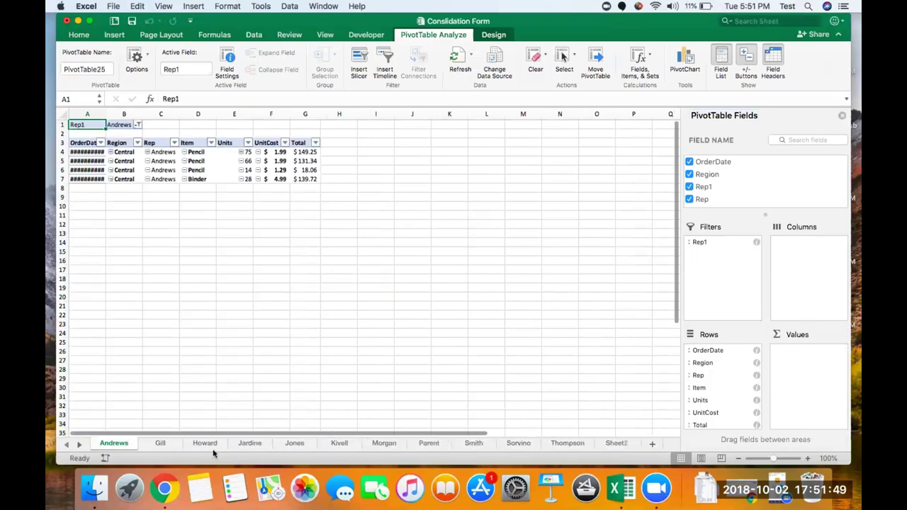
# - Check the Gill, Howard and Jardine sheets, then group sheets Andrews through Thompson
pyautogui.click(161, 444)
pyautogui.click(198, 444)
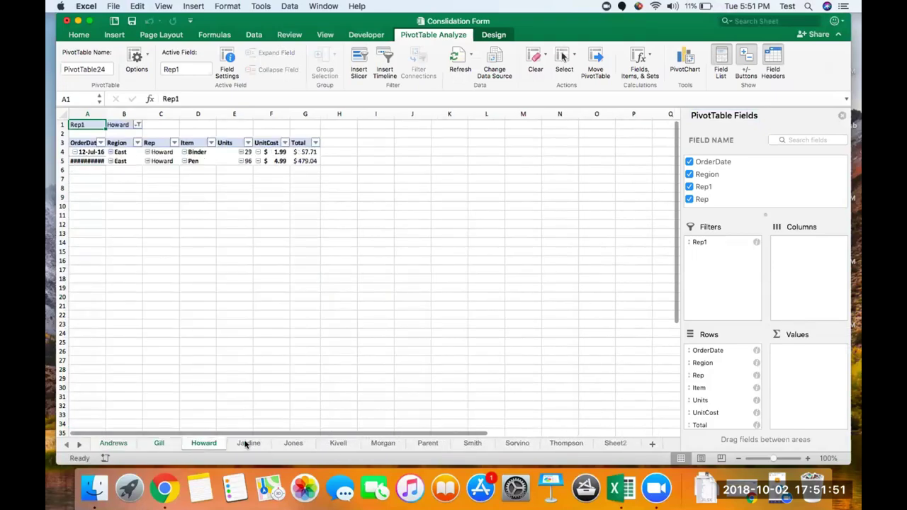
pyautogui.click(249, 444)
pyautogui.click(110, 444)
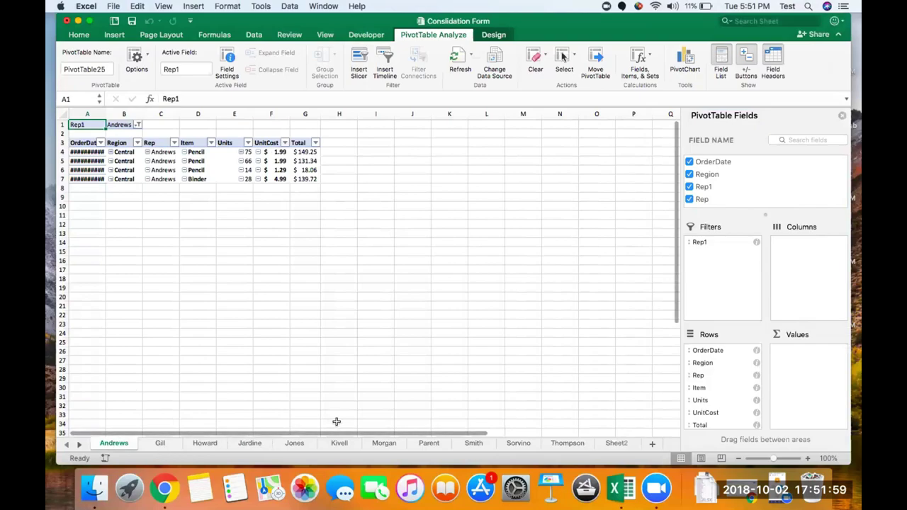
pyautogui.keyDown('shift'); pyautogui.click(569, 444); pyautogui.keyUp('shift')
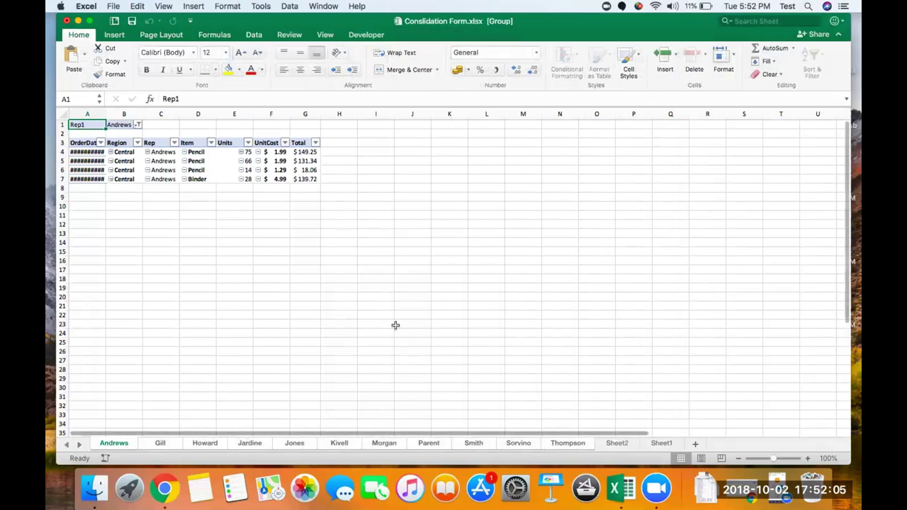
# - Copy the whole sheet and paste it back as values only
pyautogui.click(63, 114)
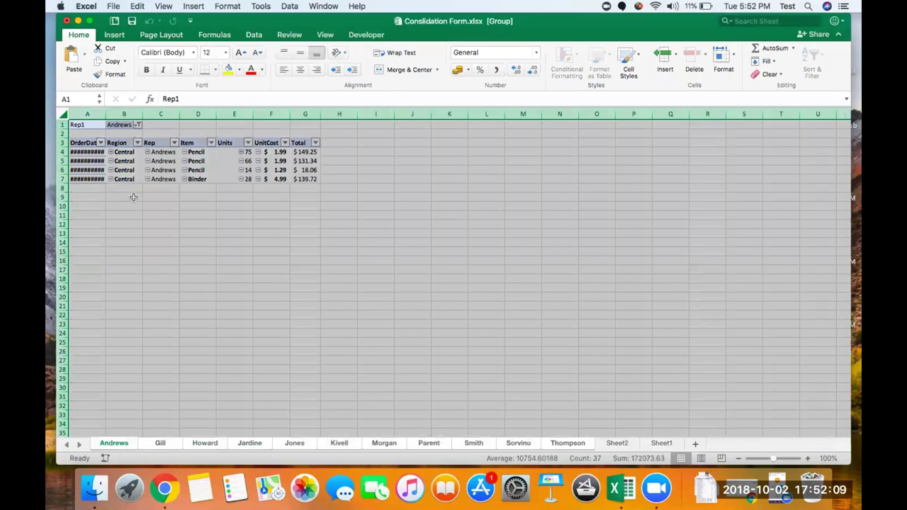
pyautogui.click(112, 61)
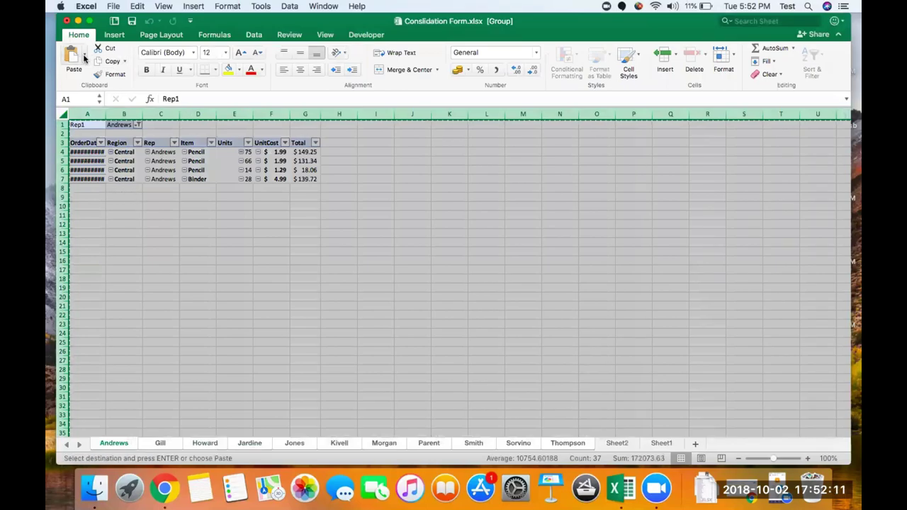
pyautogui.click(84, 58)
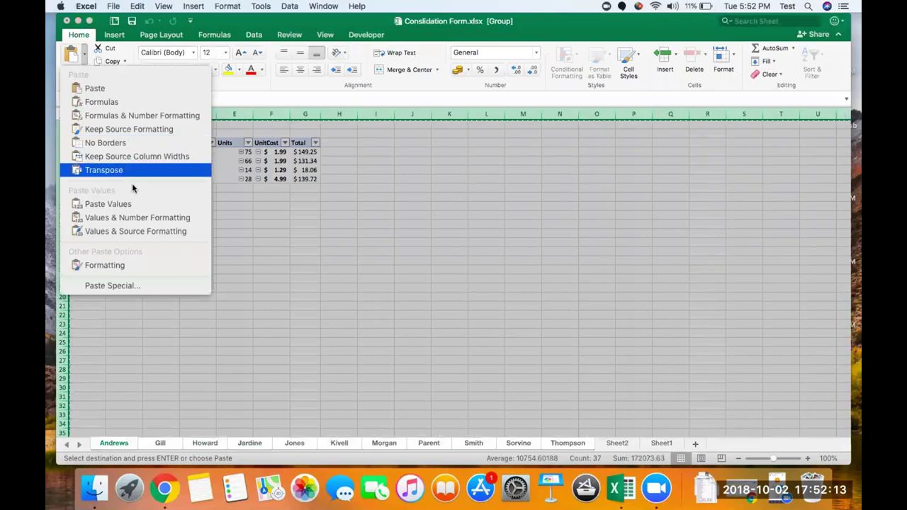
pyautogui.click(138, 206)
pyautogui.click(297, 248)
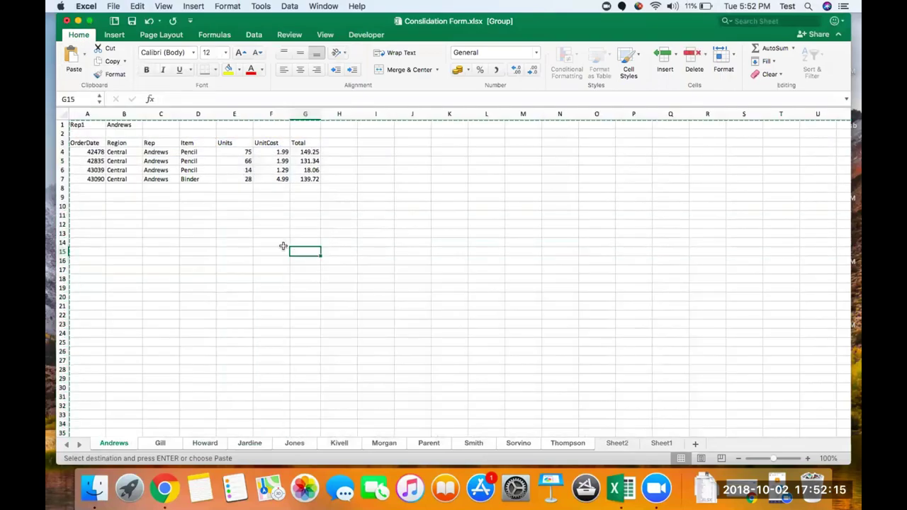
# - Delete rows 1 and 2 so the headers start in row 1
pyautogui.moveTo(63, 134); pyautogui.dragTo(64, 125)
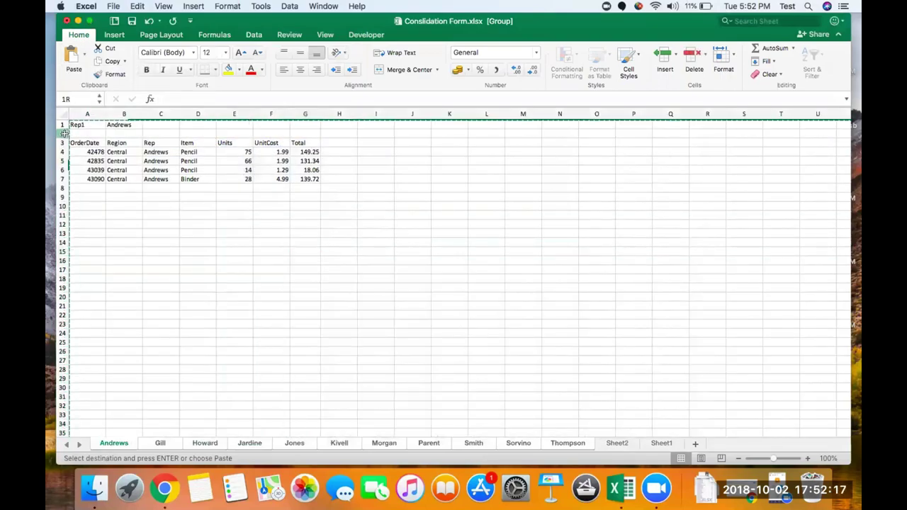
pyautogui.rightClick(64, 126)
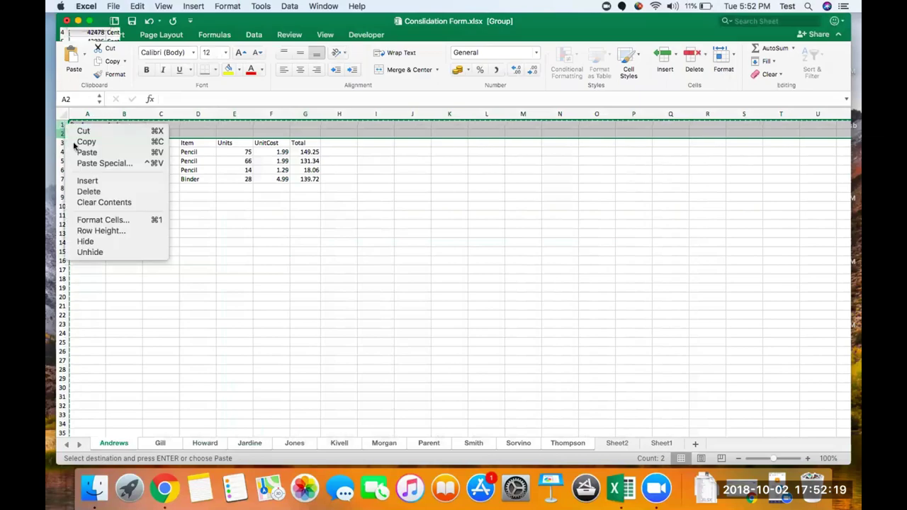
pyautogui.click(96, 190)
# - Format OrderDate A2:A5 as Date and UnitCost and Total F2:G5 as $ Accounting
pyautogui.click(146, 221)
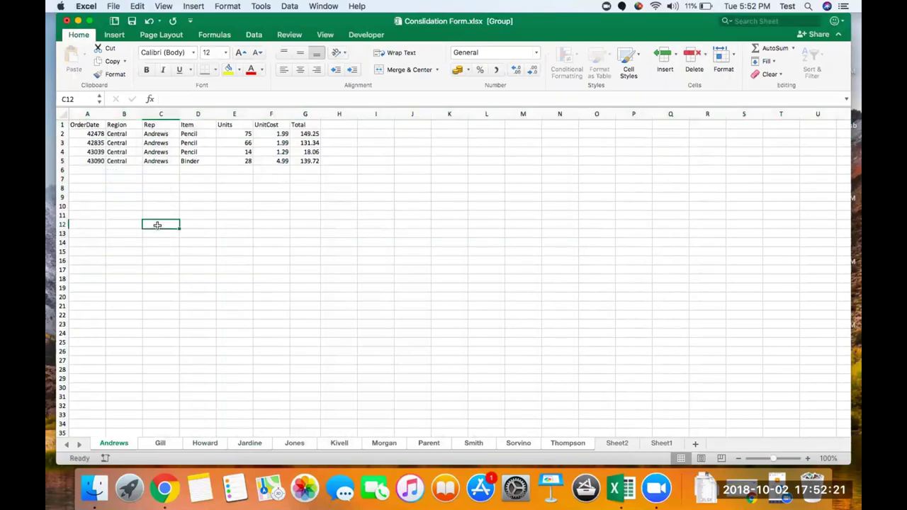
pyautogui.moveTo(97, 134); pyautogui.dragTo(97, 161)
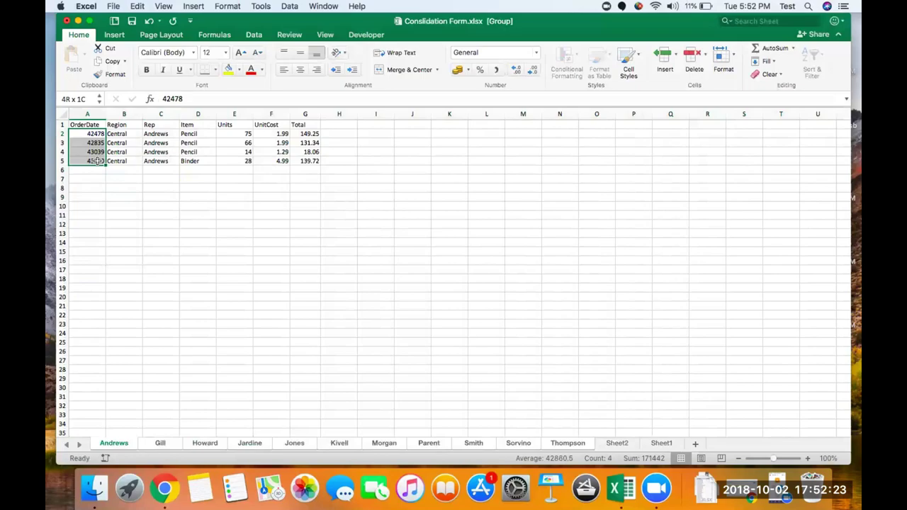
pyautogui.click(537, 54)
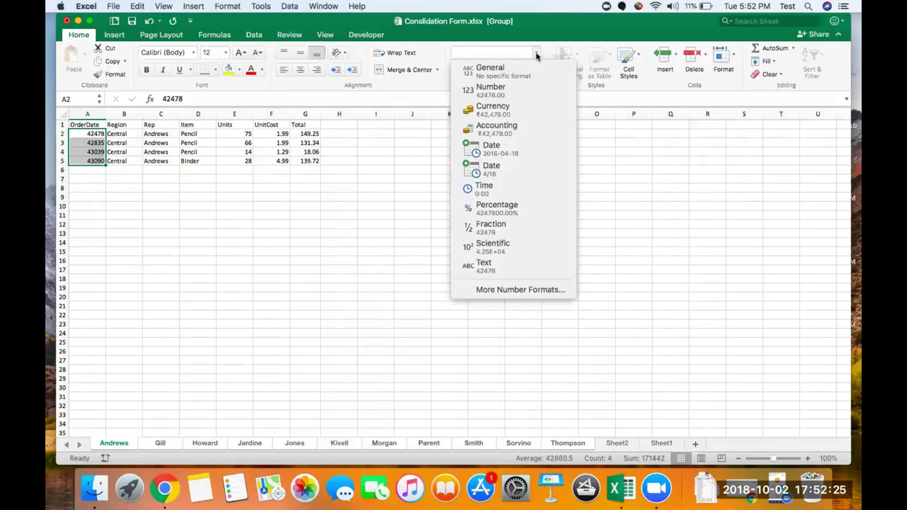
pyautogui.click(539, 151)
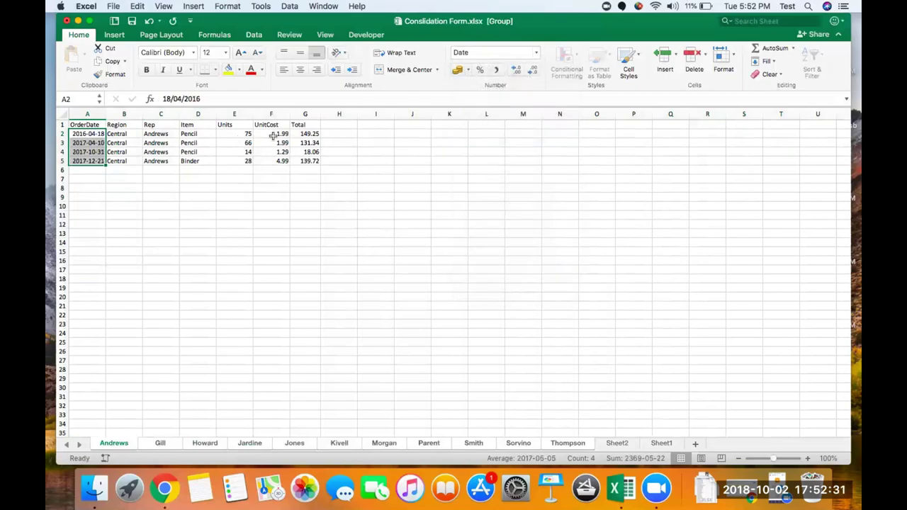
pyautogui.moveTo(274, 135); pyautogui.dragTo(312, 161)
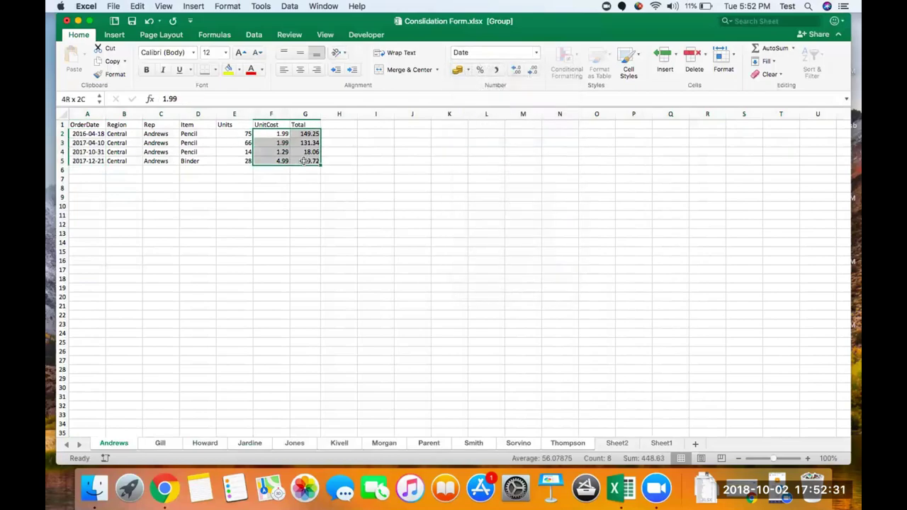
pyautogui.click(468, 69)
pyautogui.click(469, 99)
pyautogui.click(305, 220)
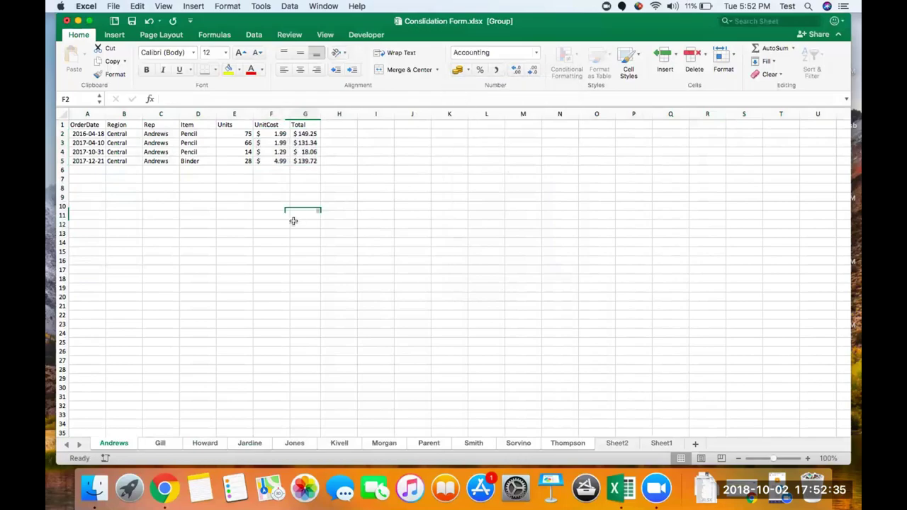
# - Make the header row A1:G1 bold with a yellow fill
pyautogui.moveTo(89, 125); pyautogui.dragTo(292, 125)
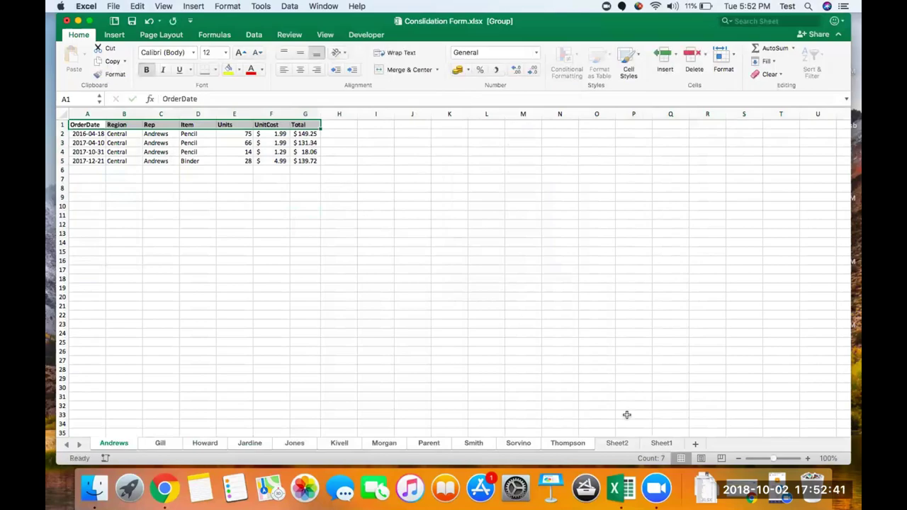
pyautogui.click(807, 458)
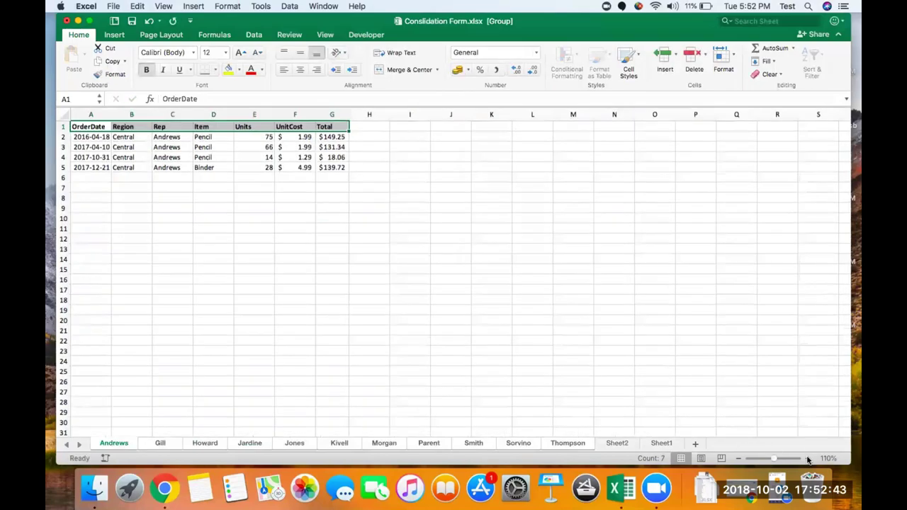
pyautogui.click(808, 459)
pyautogui.click(807, 459)
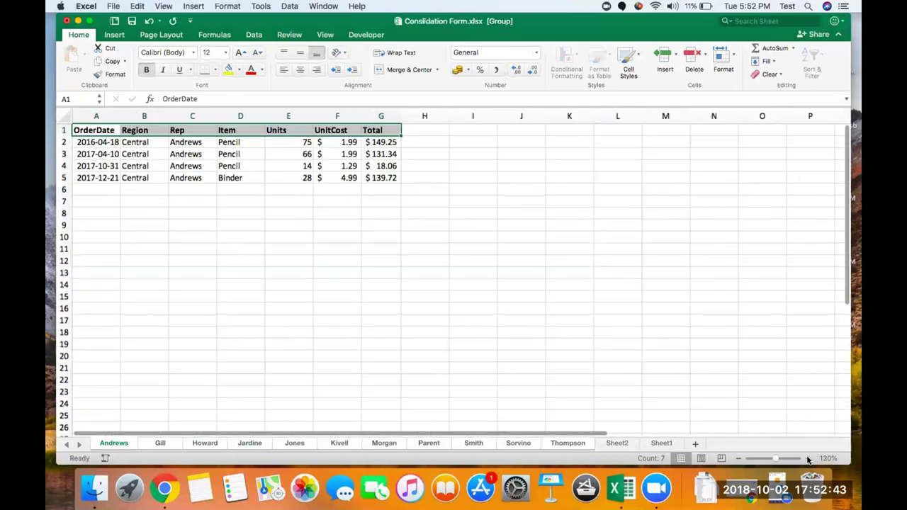
pyautogui.click(229, 69)
pyautogui.click(282, 261)
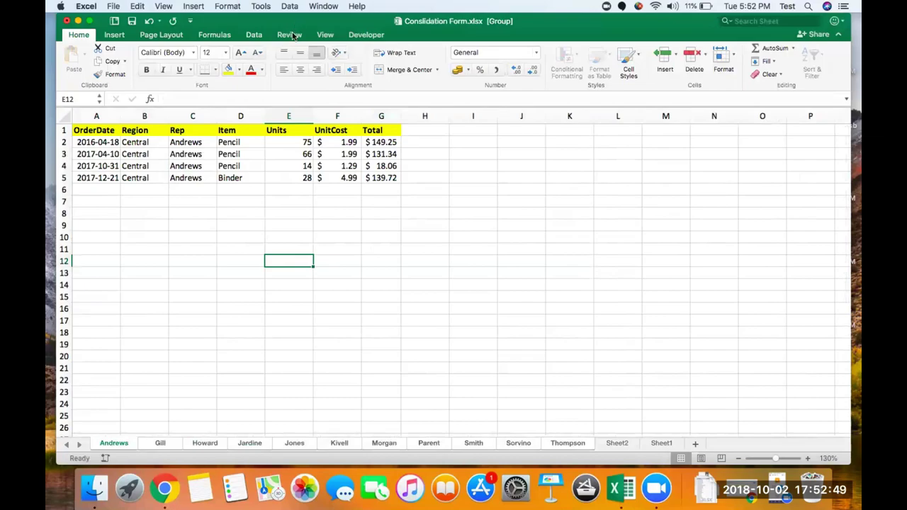
# - Save and close the Excel workbook, then bring up the Conslidation Form in Chrome
pyautogui.click(66, 22)
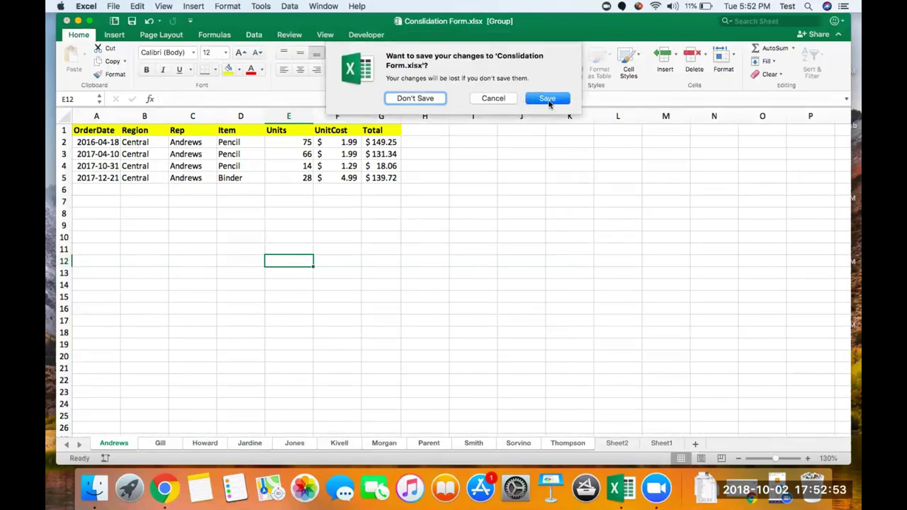
pyautogui.click(549, 100)
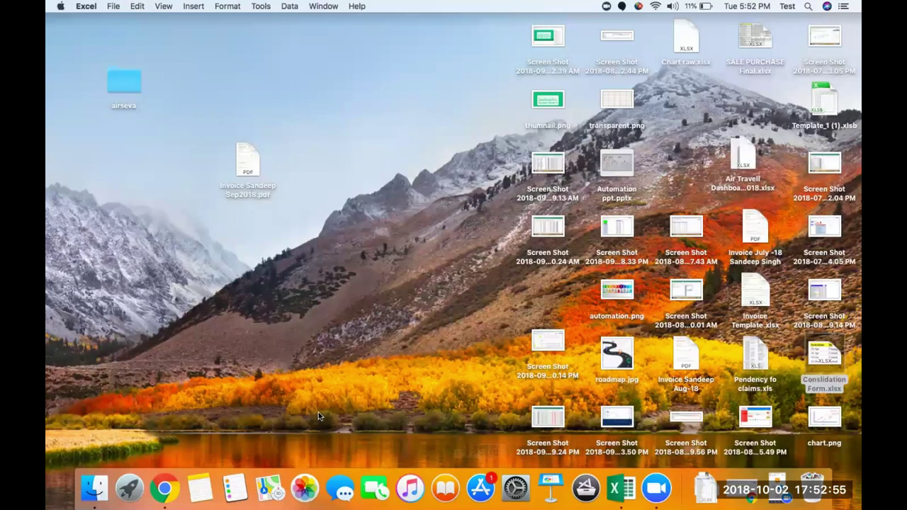
pyautogui.click(167, 489)
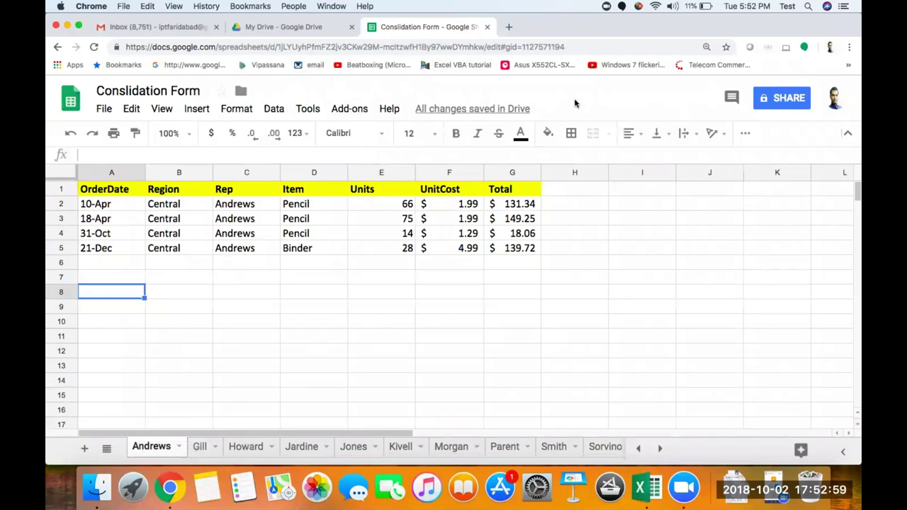
pyautogui.click(253, 30)
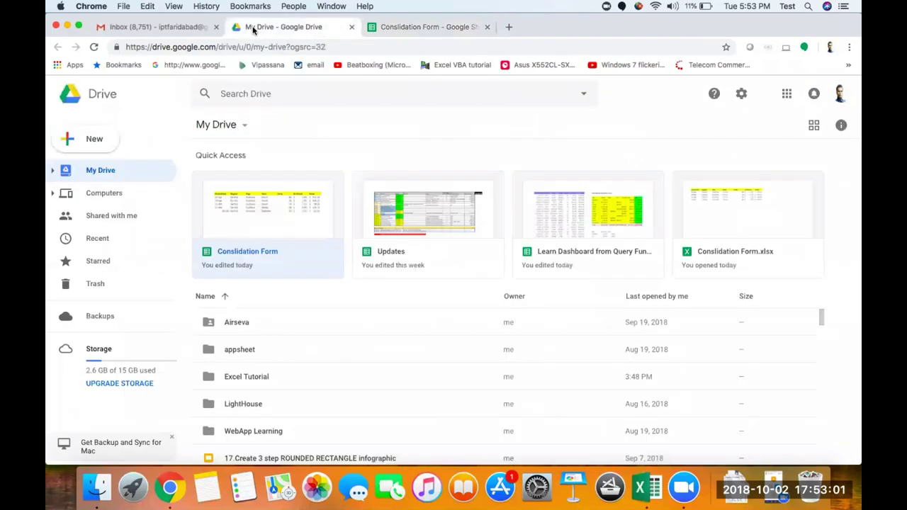
pyautogui.click(841, 95)
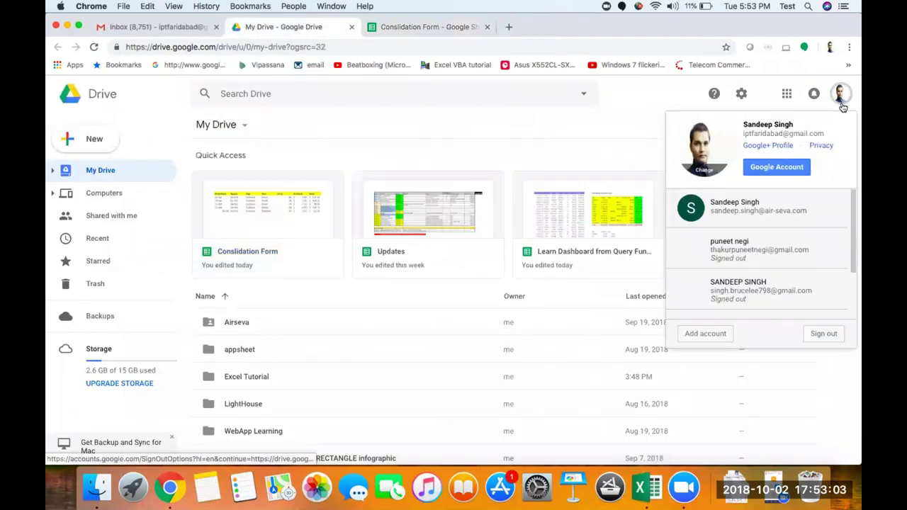
pyautogui.click(786, 95)
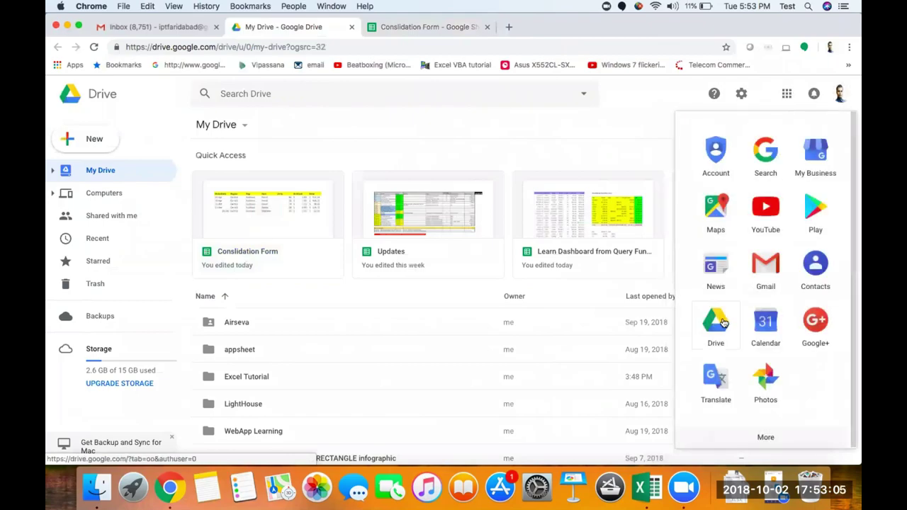
pyautogui.click(121, 175)
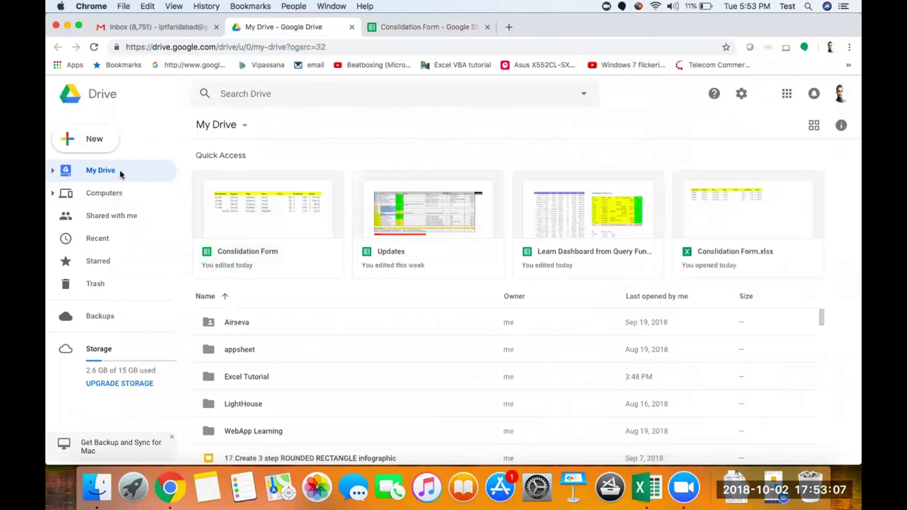
pyautogui.click(92, 138)
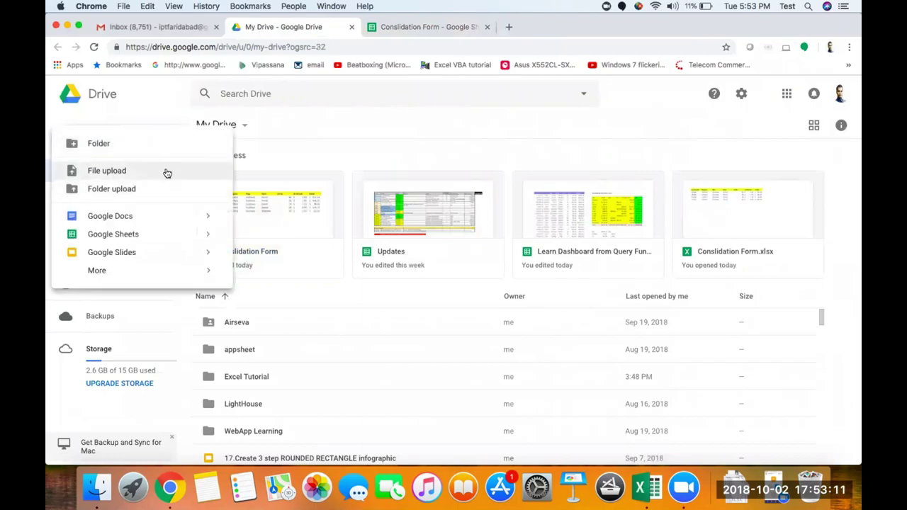
pyautogui.click(336, 150)
pyautogui.click(282, 257)
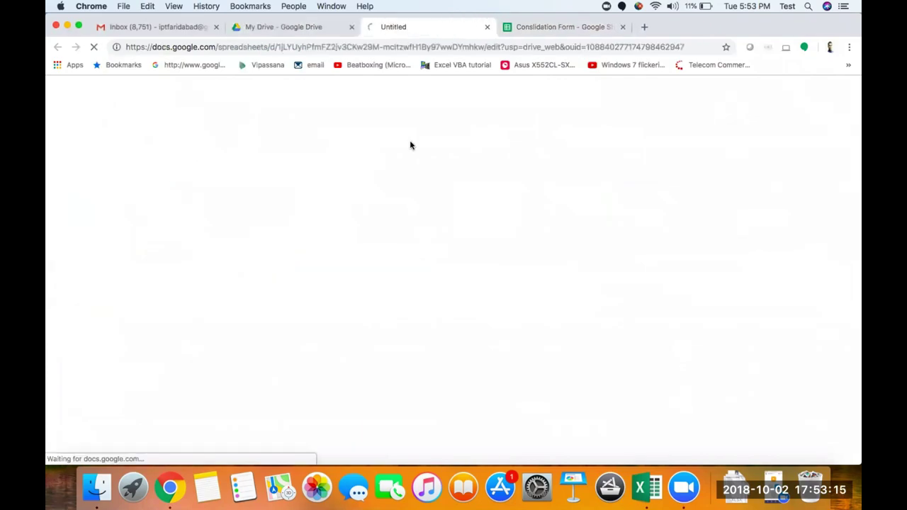
pyautogui.click(623, 27)
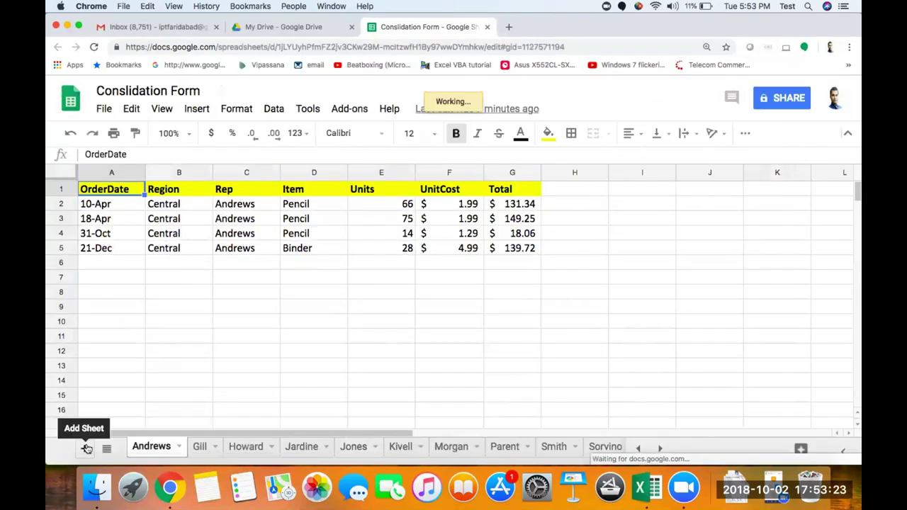
# - Add a new sheet named consolidate and move it to the first tab position
pyautogui.hotkey('shift', 'F11')
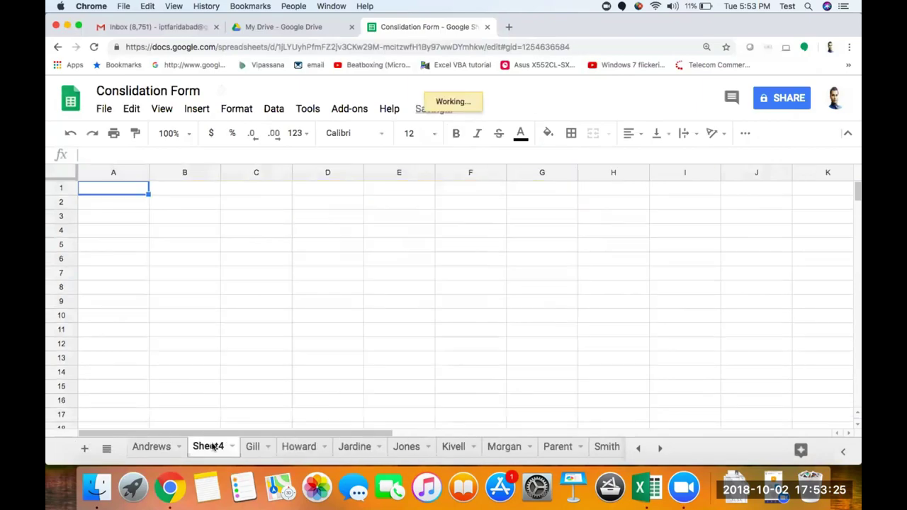
pyautogui.doubleClick(212, 447)
pyautogui.write('con')
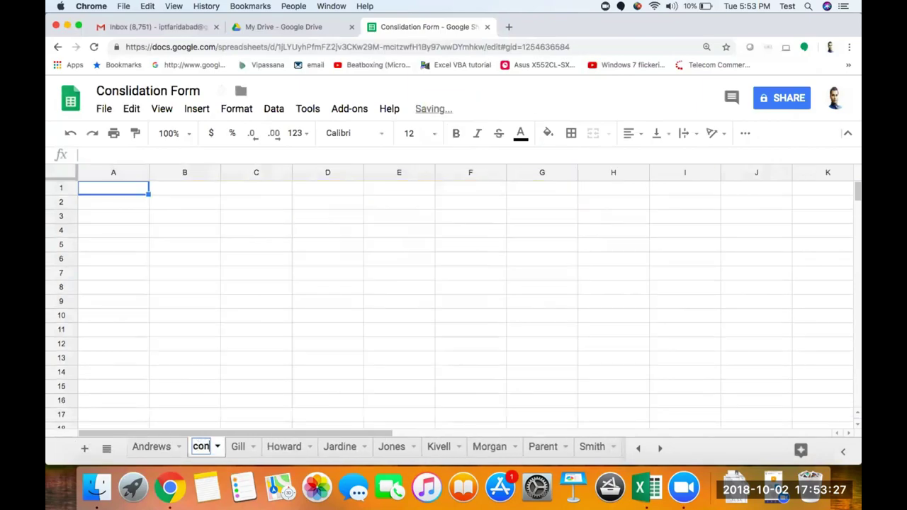
pyautogui.write('solidate')
pyautogui.press('Return')
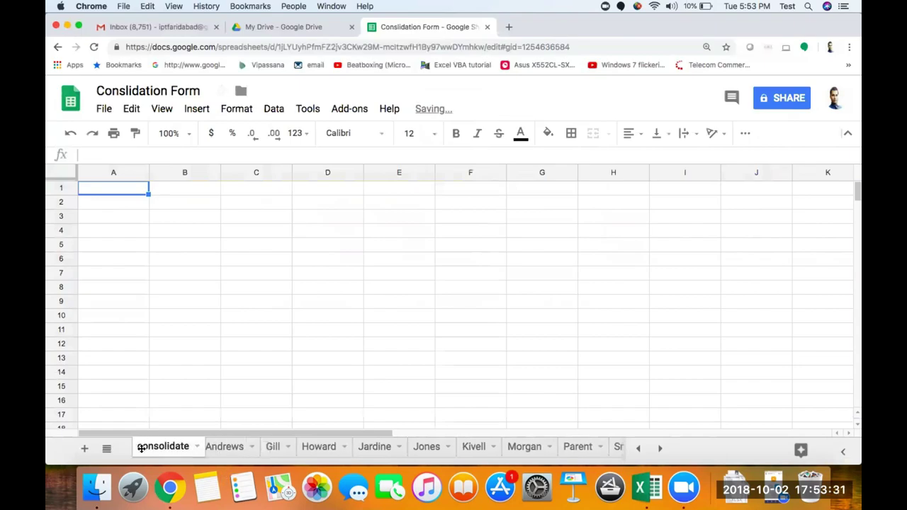
pyautogui.moveTo(222, 454); pyautogui.dragTo(138, 443)
# - Copy the Andrews header row A1:G1
pyautogui.click(216, 448)
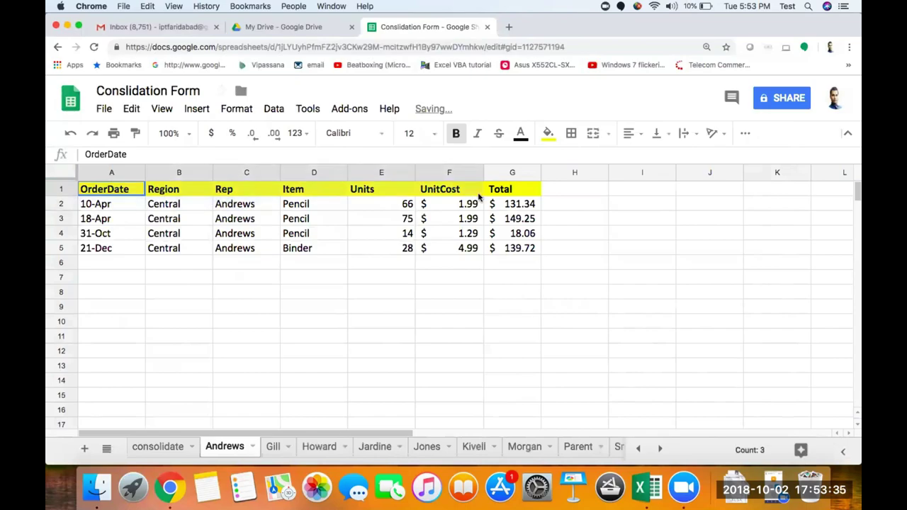
pyautogui.moveTo(228, 201); pyautogui.dragTo(506, 194)
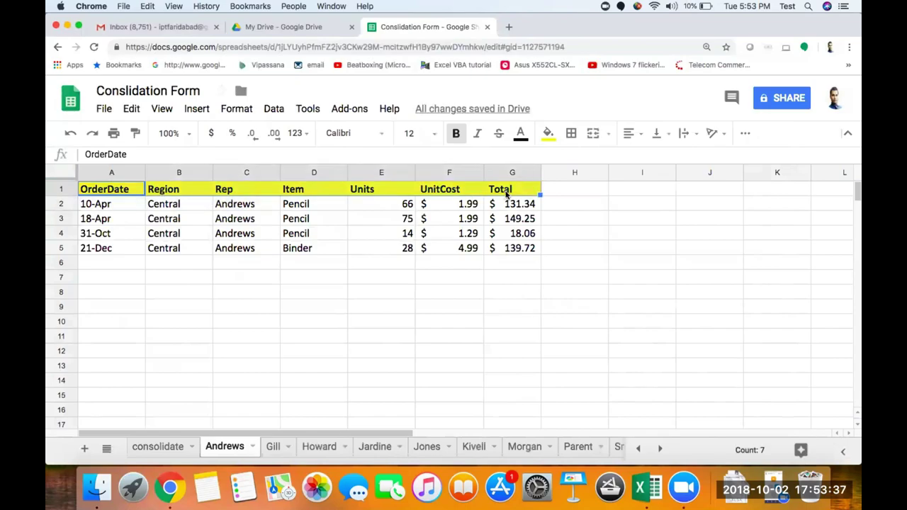
pyautogui.press('super+c')
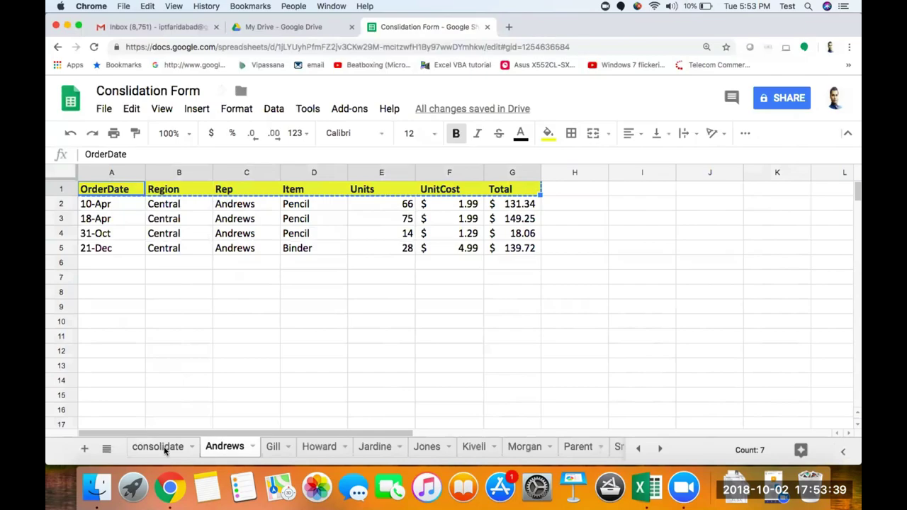
pyautogui.click(164, 445)
pyautogui.press('super+v')
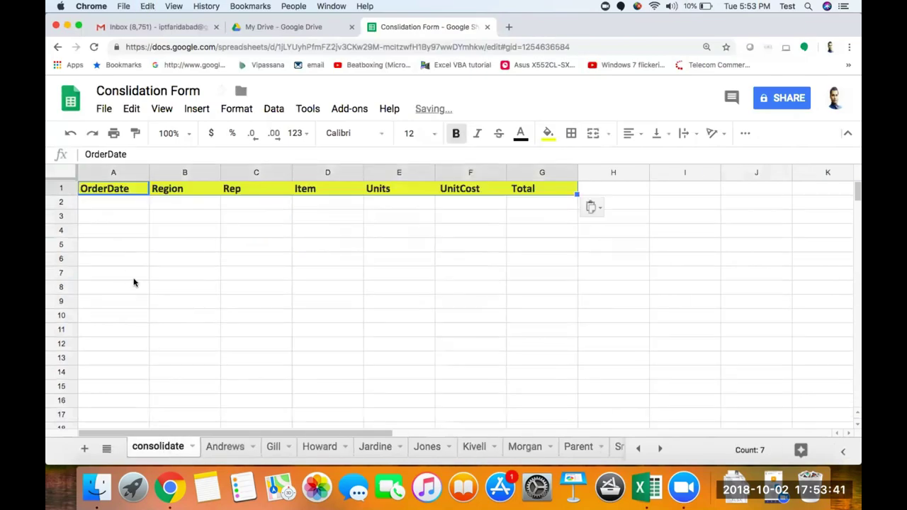
pyautogui.press('Right')
pyautogui.press('Right')
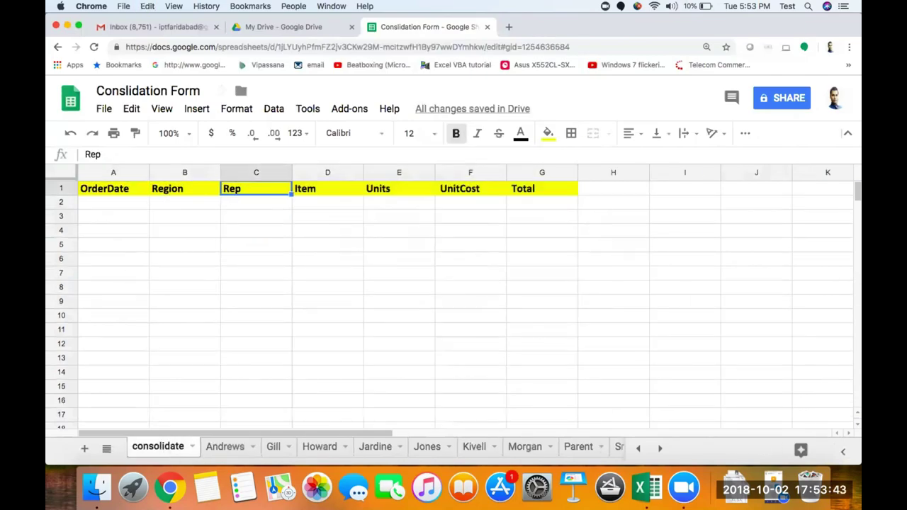
pyautogui.press('Right')
pyautogui.press('Right')
pyautogui.press('Right')
pyautogui.press('Right')
pyautogui.press('Right')
pyautogui.press('Right')
pyautogui.press('Right')
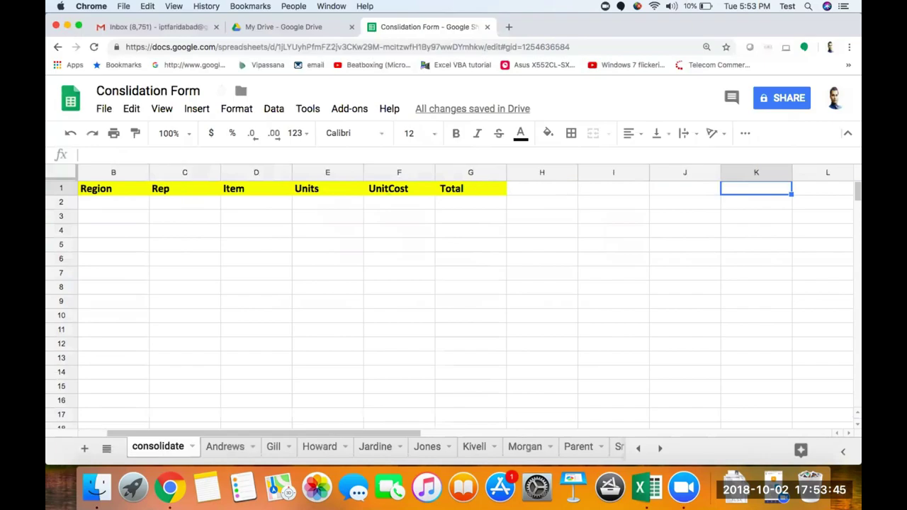
pyautogui.press('Left')
pyautogui.press('Right')
pyautogui.press('Right')
pyautogui.press('Right')
pyautogui.press('Left')
pyautogui.press('Left')
pyautogui.press('Left')
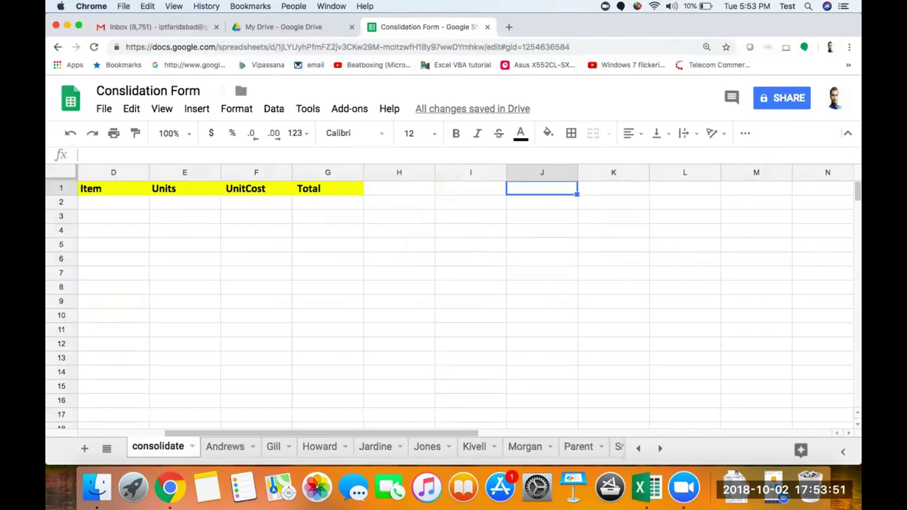
pyautogui.press('Down')
pyautogui.press('Left')
pyautogui.press('Left')
pyautogui.press('Left')
pyautogui.press('Left')
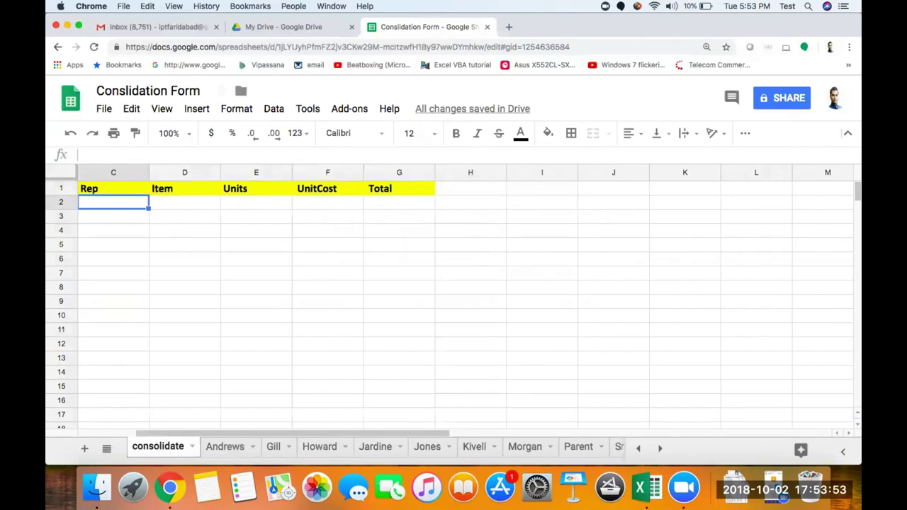
pyautogui.press('Left')
pyautogui.press('Left')
# - In consolidate A2, enter =QUERY(Andrews!A:G,"Select * Where A!=''",1) to pull Andrews' non-blank rows
pyautogui.write('=q')
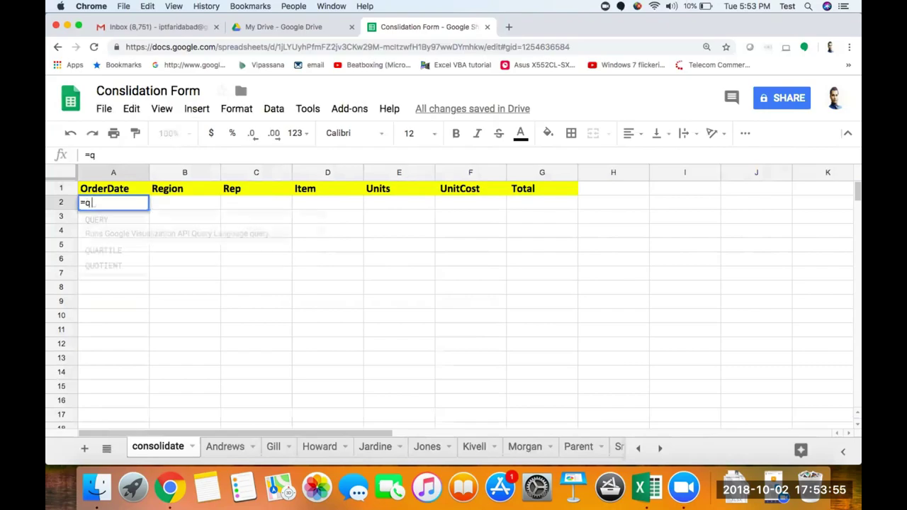
pyautogui.write('uery')
pyautogui.press('Tab')
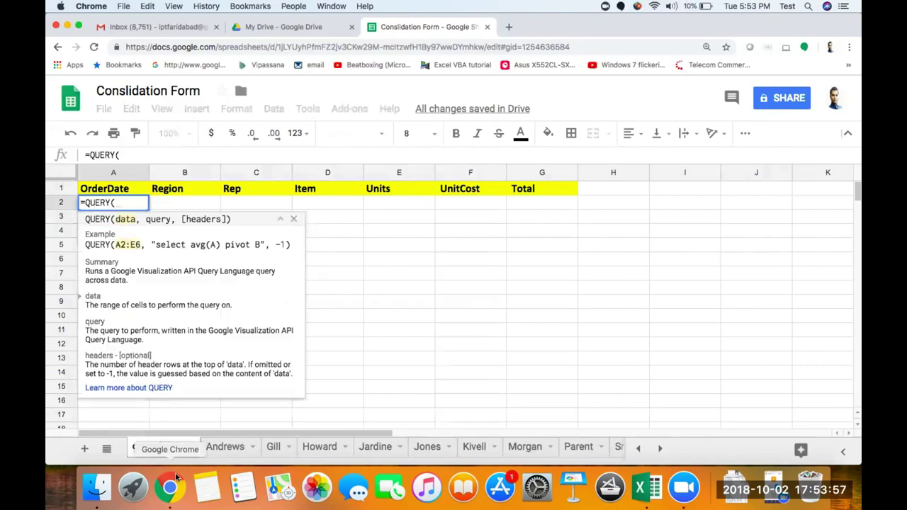
pyautogui.click(222, 448)
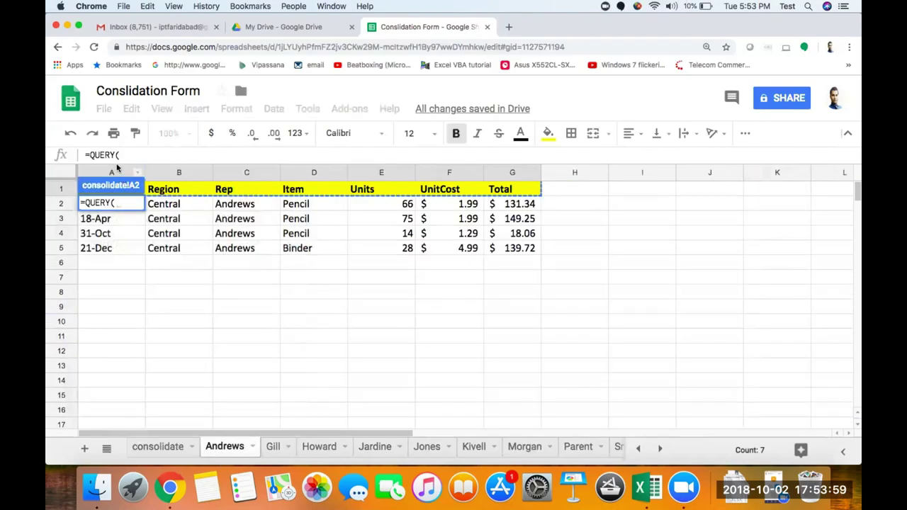
pyautogui.moveTo(117, 173); pyautogui.dragTo(509, 191)
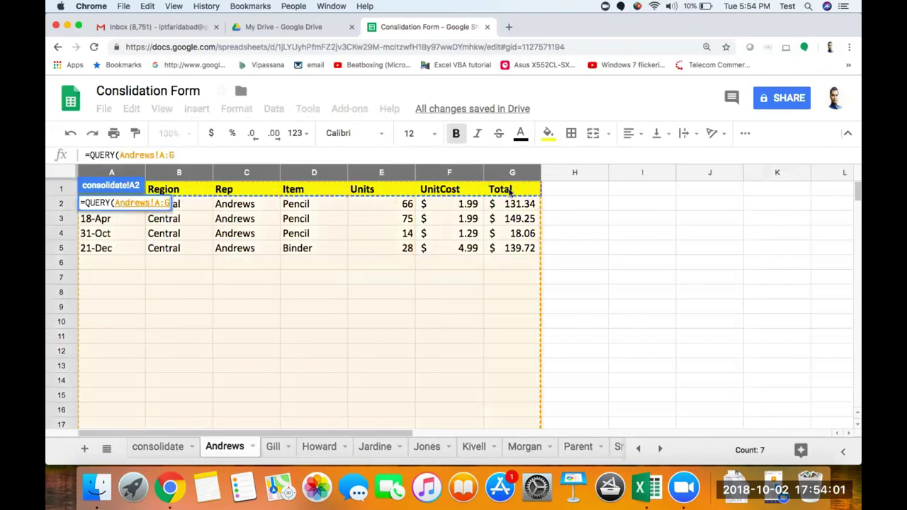
pyautogui.write(',"')
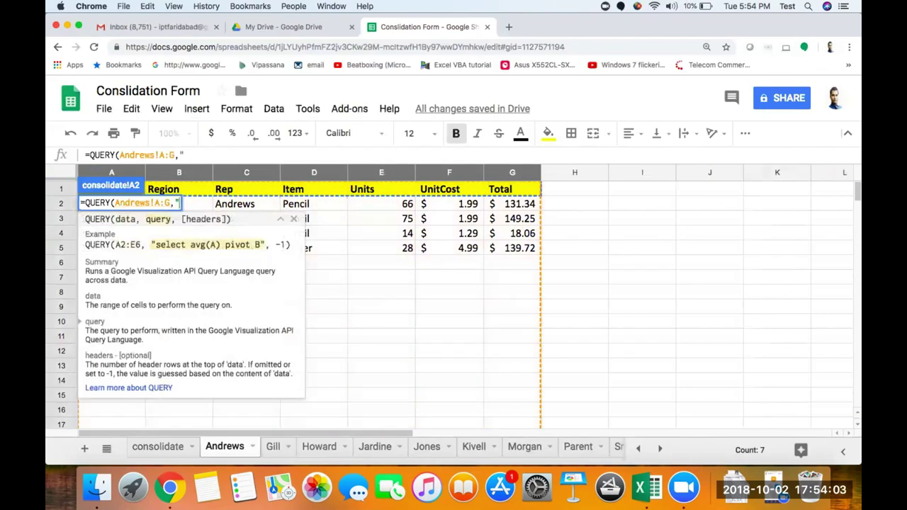
pyautogui.write('Select ')
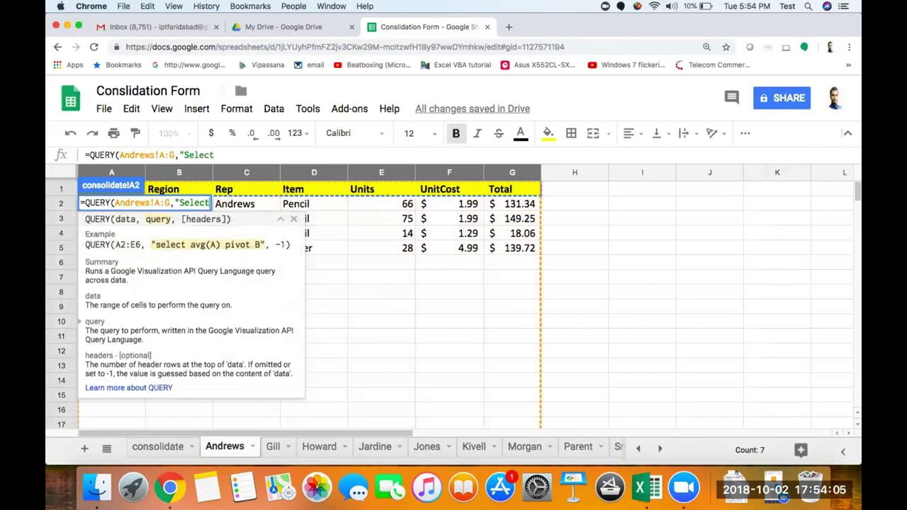
pyautogui.write('*')
pyautogui.write(' Where A')
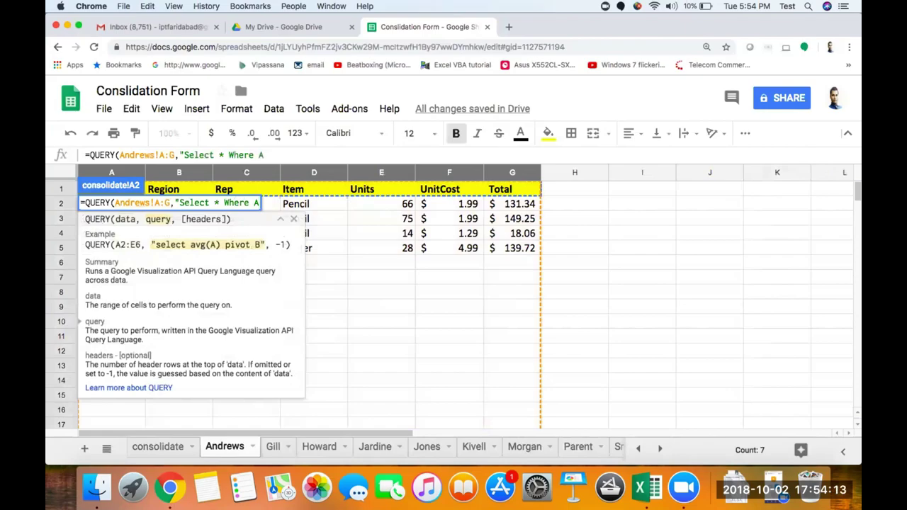
pyautogui.write("!='")
pyautogui.write("'")
pyautogui.write('"')
pyautogui.write(',')
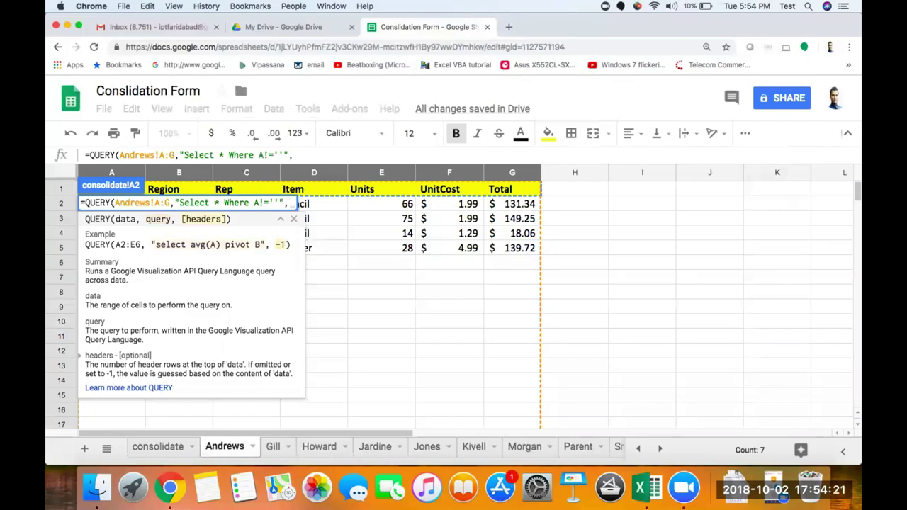
pyautogui.write('1')
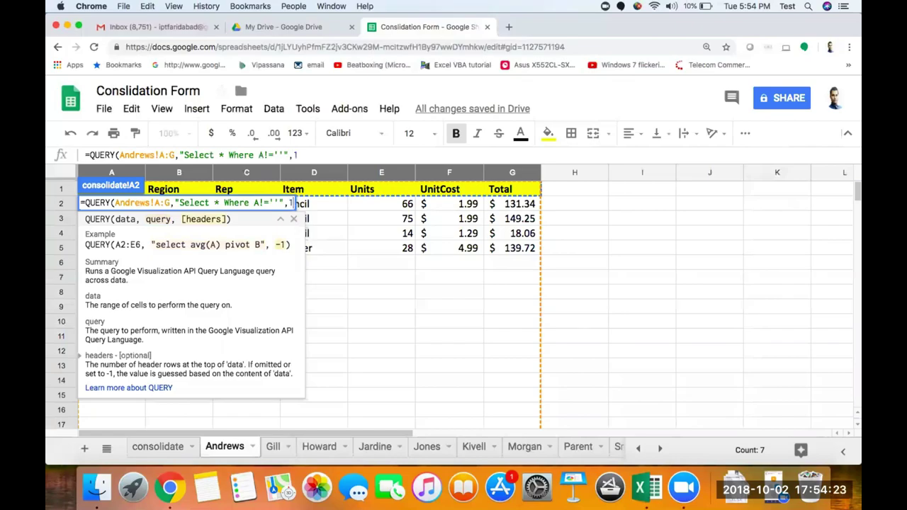
pyautogui.write(')')
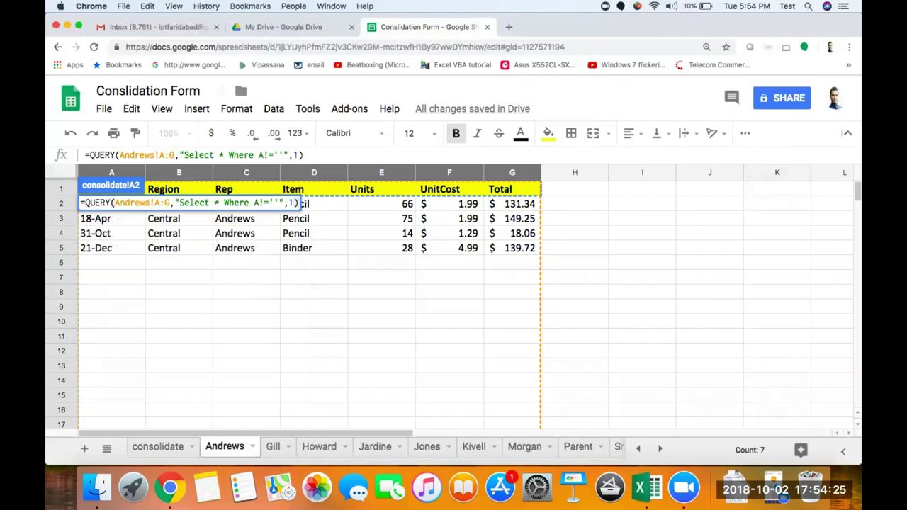
pyautogui.press('Return')
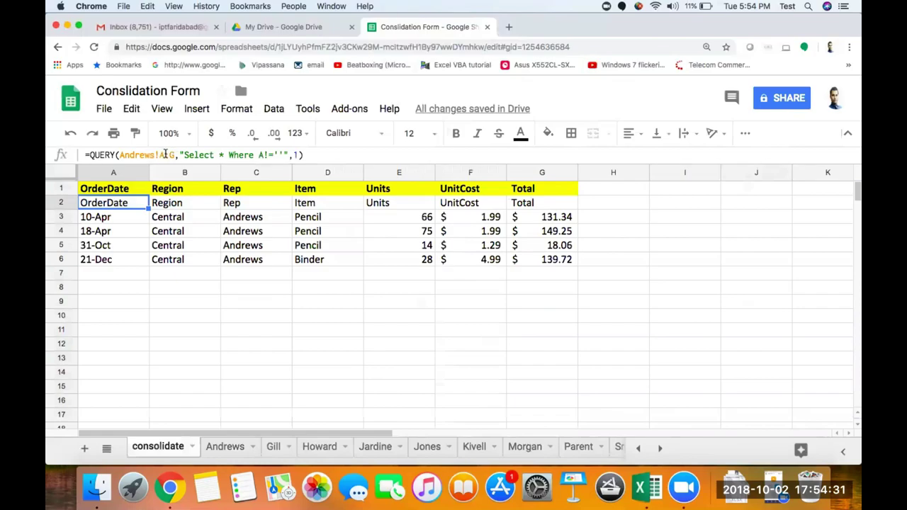
# - Change the QUERY range to Andrews!A2:G and the header argument to 0
pyautogui.click(162, 154)
pyautogui.write('2')
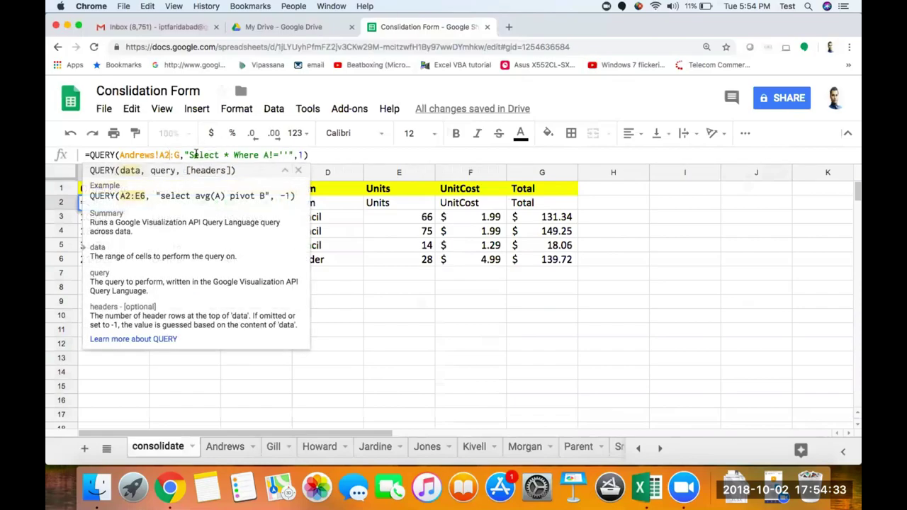
pyautogui.click(302, 154)
pyautogui.write('0')
pyautogui.press('Return')
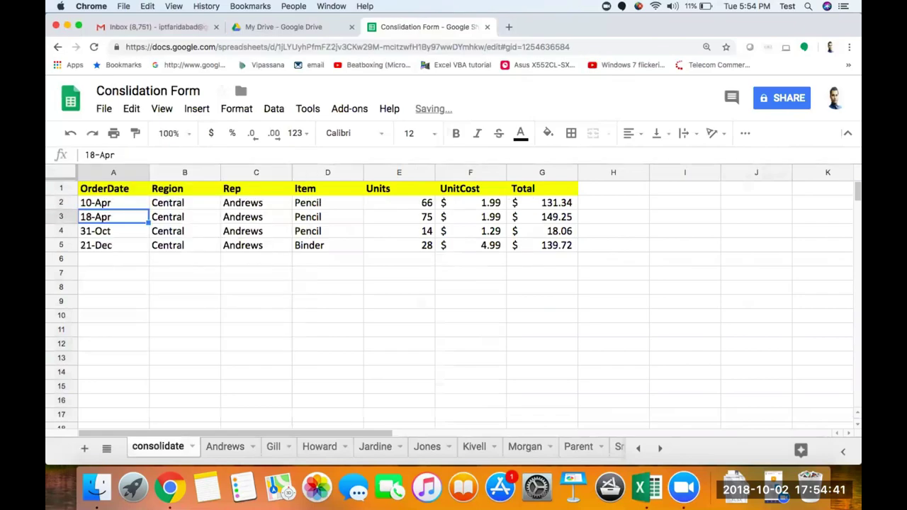
pyautogui.press('Up')
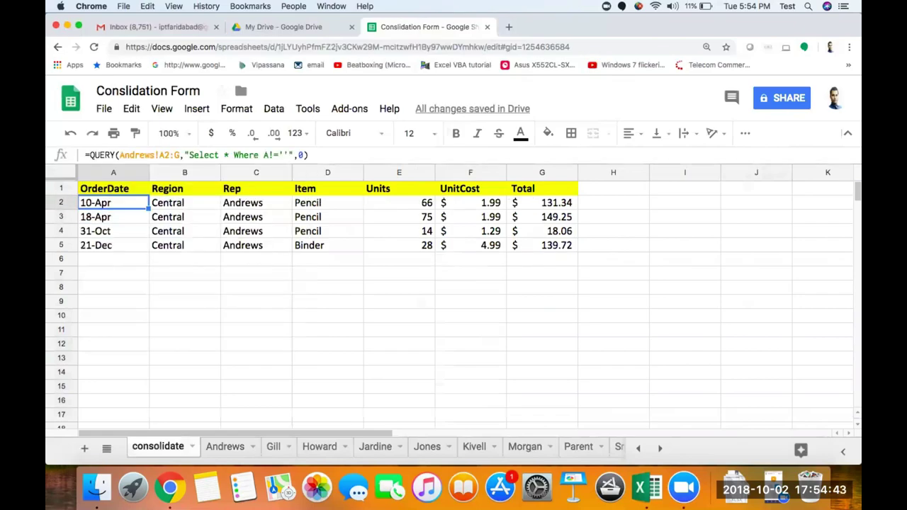
pyautogui.press('Down')
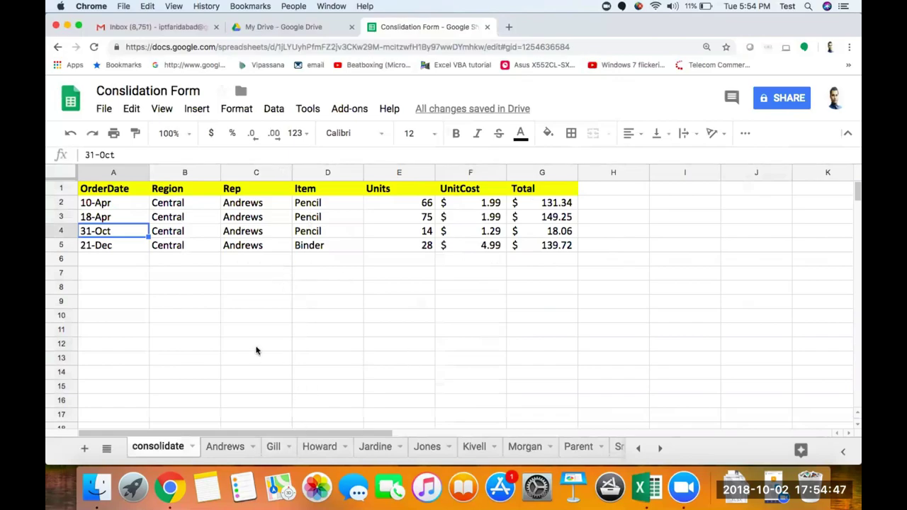
# - Enter sample values 1 in I2 and 2 in I3 down column I
pyautogui.hscroll(2, 599, 265)
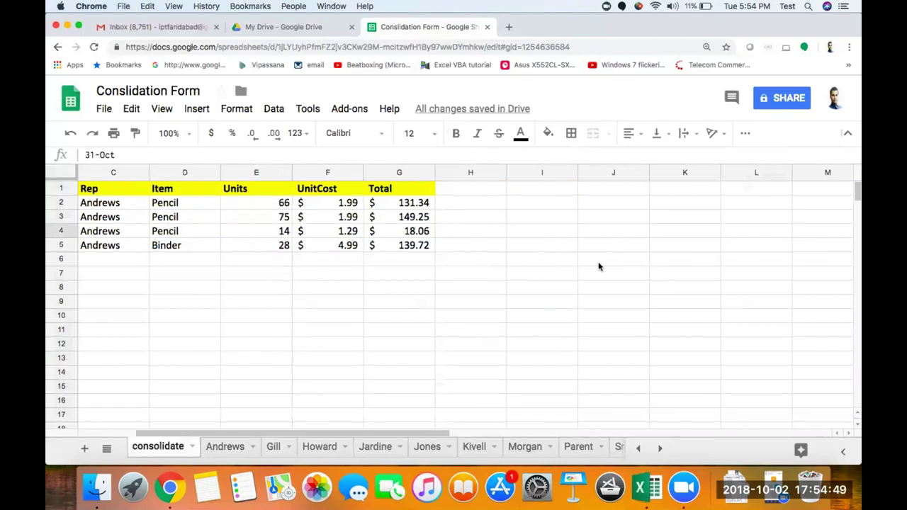
pyautogui.rightClick(589, 262)
pyautogui.click(533, 204)
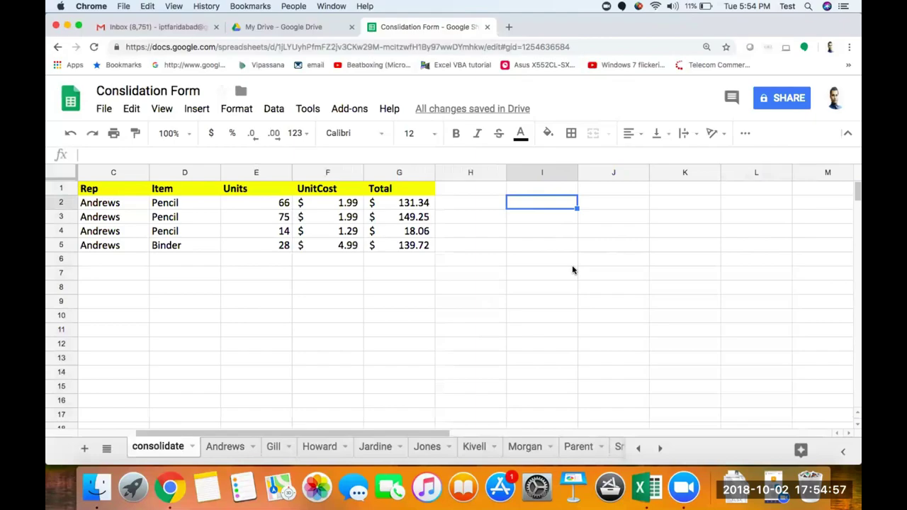
pyautogui.write('1')
pyautogui.press('Return')
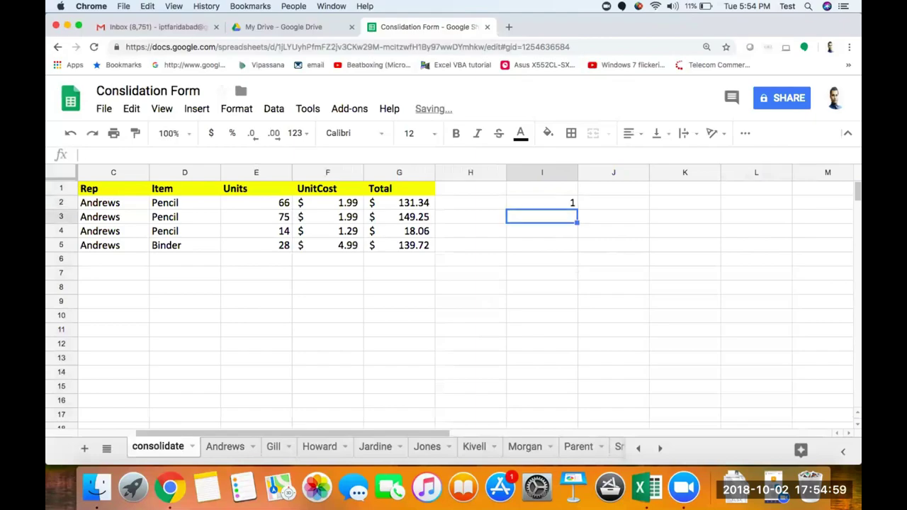
pyautogui.write('2')
pyautogui.press('Return')
pyautogui.press('Up')
# - Enter 1 in I4 and 2 in J4 across row 4, then select I4:J4
pyautogui.click(542, 231)
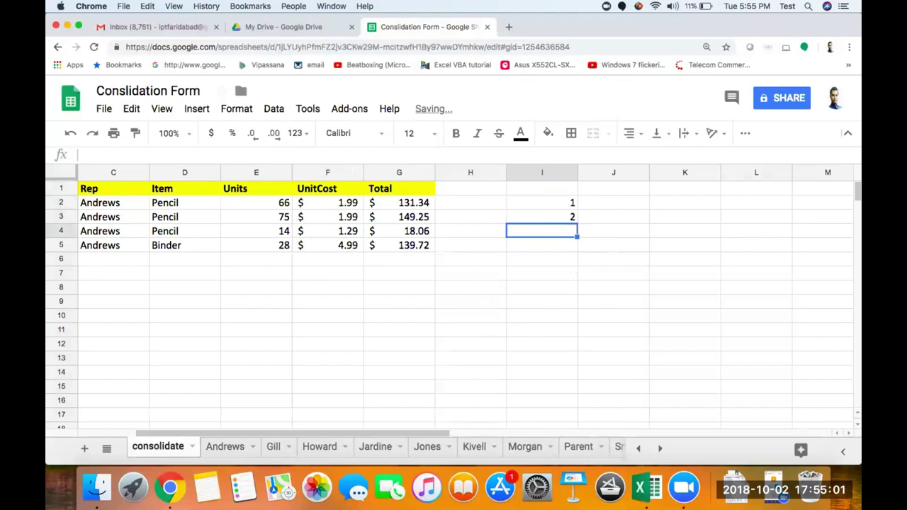
pyautogui.write('1')
pyautogui.press('Tab')
pyautogui.write('2')
pyautogui.press('Return')
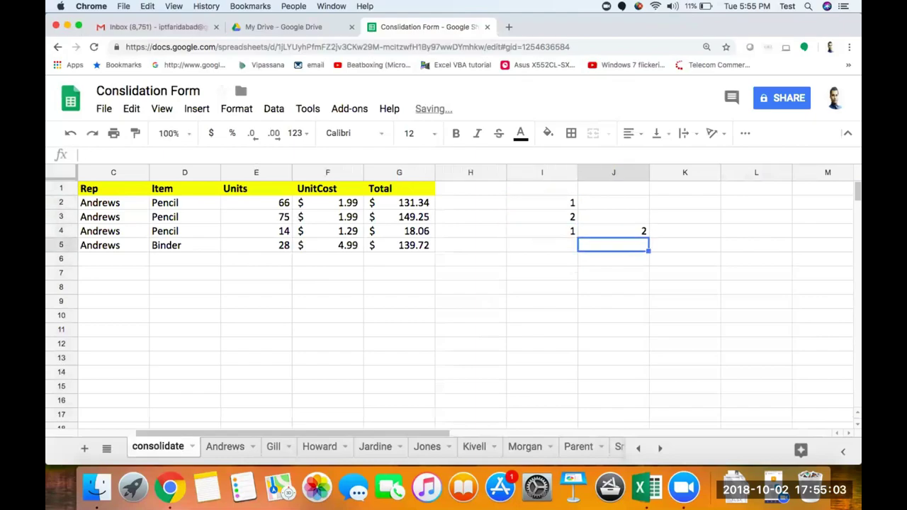
pyautogui.press('Up')
pyautogui.press('Up')
pyautogui.press('Up')
pyautogui.press('Left')
pyautogui.press('Down')
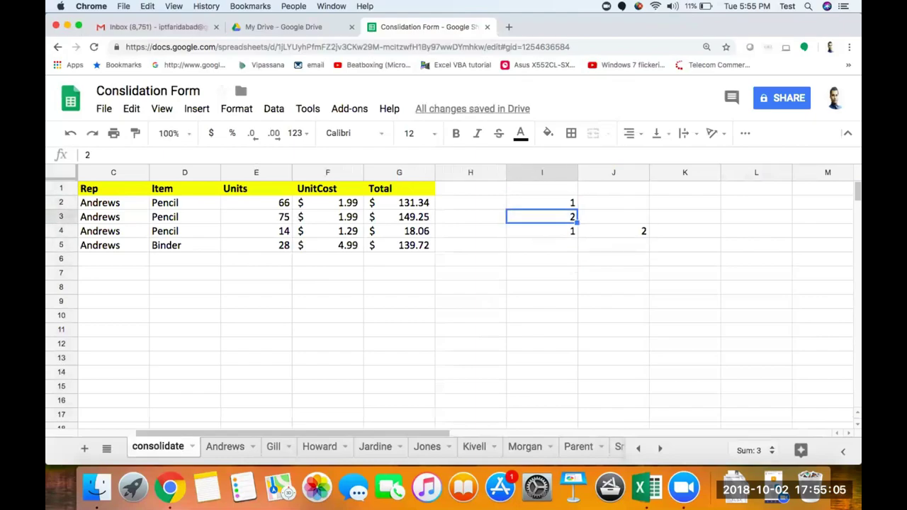
pyautogui.press('Down')
pyautogui.hotkey('shift', 'Right')
pyautogui.click(542, 258)
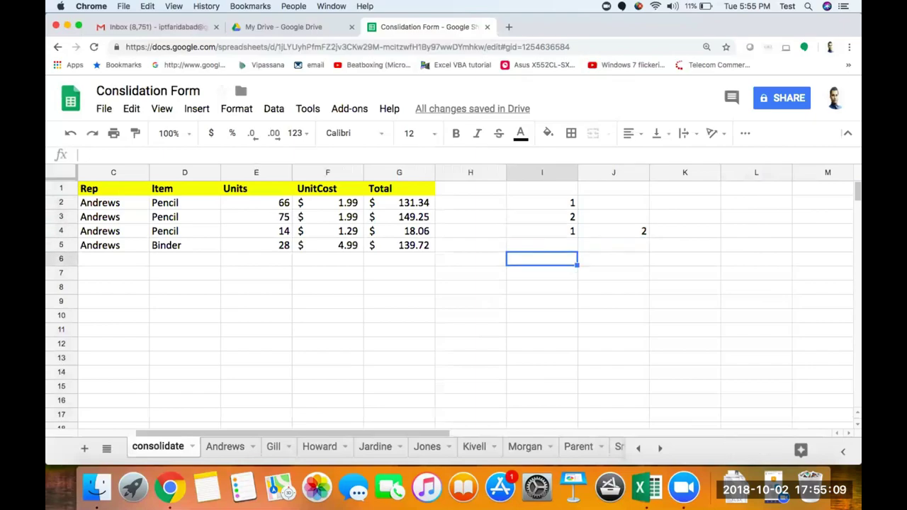
# - Enter the array ={1,2} in I6, then change it to the vertical ={1;2}
pyautogui.write('={')
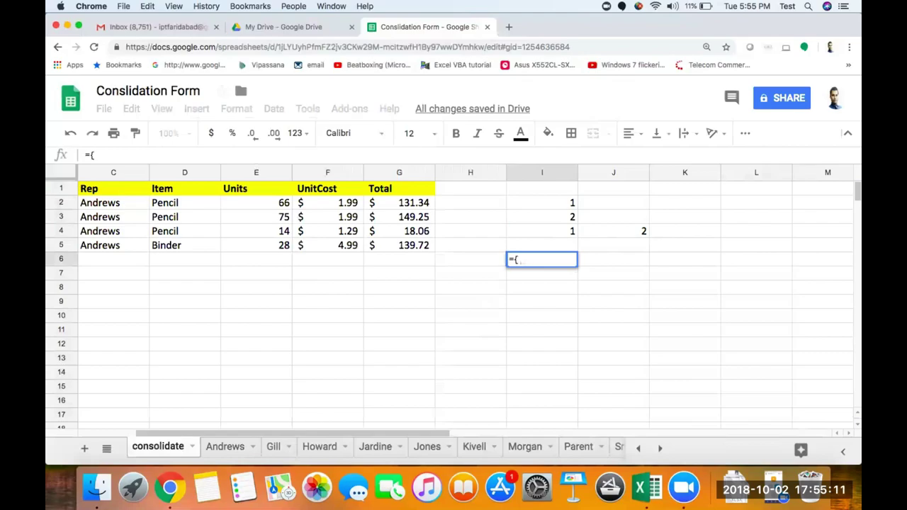
pyautogui.write('1,')
pyautogui.write('2}')
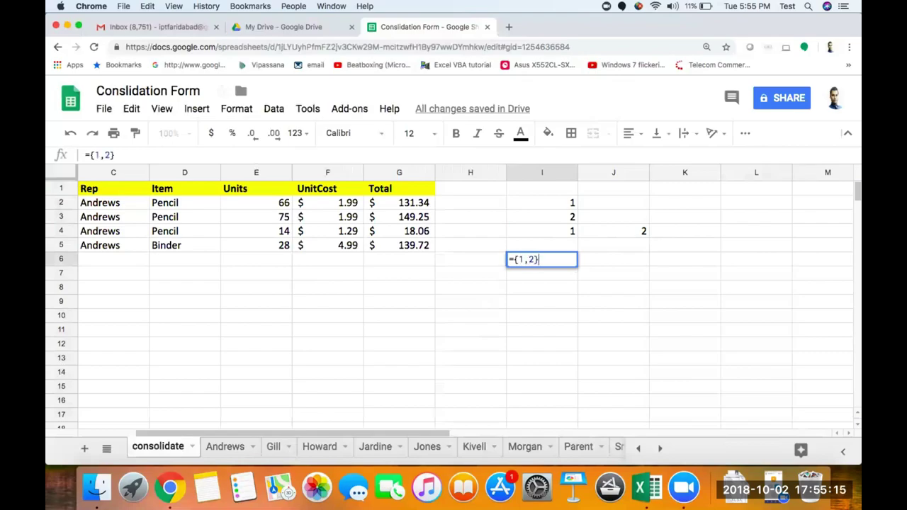
pyautogui.press('Return')
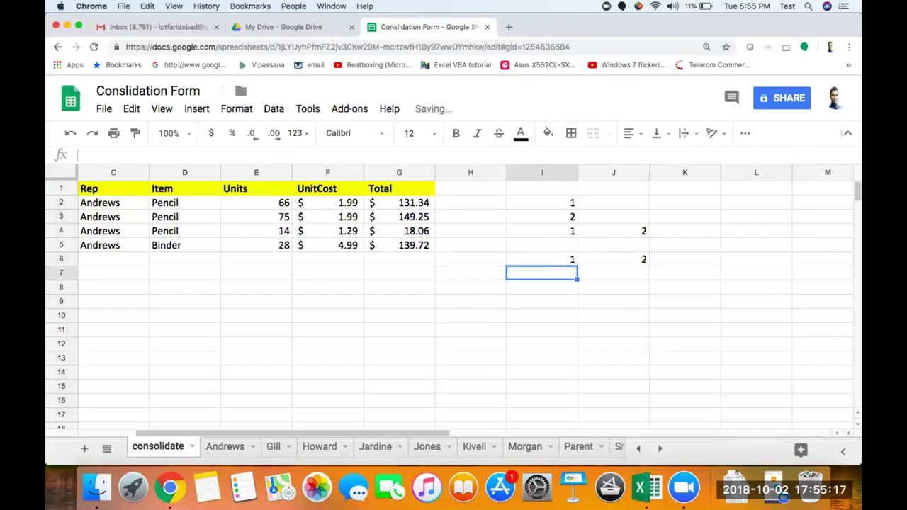
pyautogui.click(543, 259)
pyautogui.press('Return')
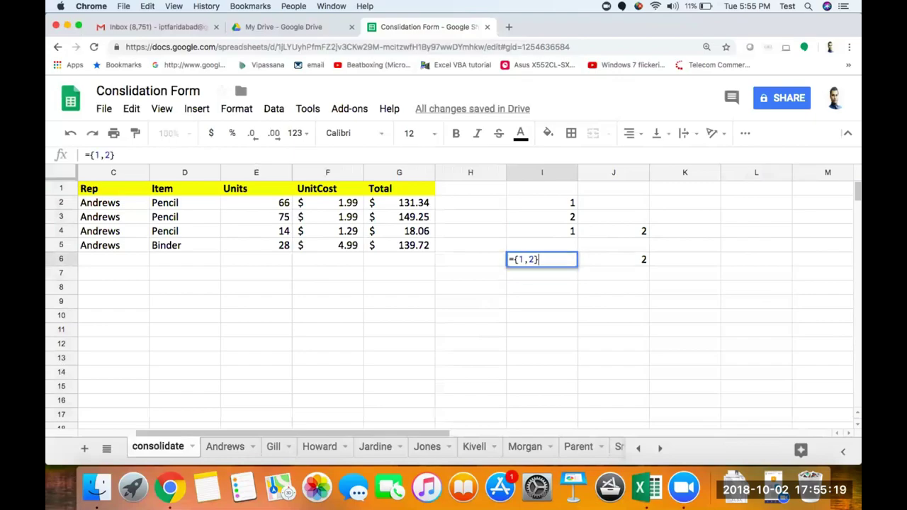
pyautogui.press('BackSpace')
pyautogui.write(';')
pyautogui.press('Return')
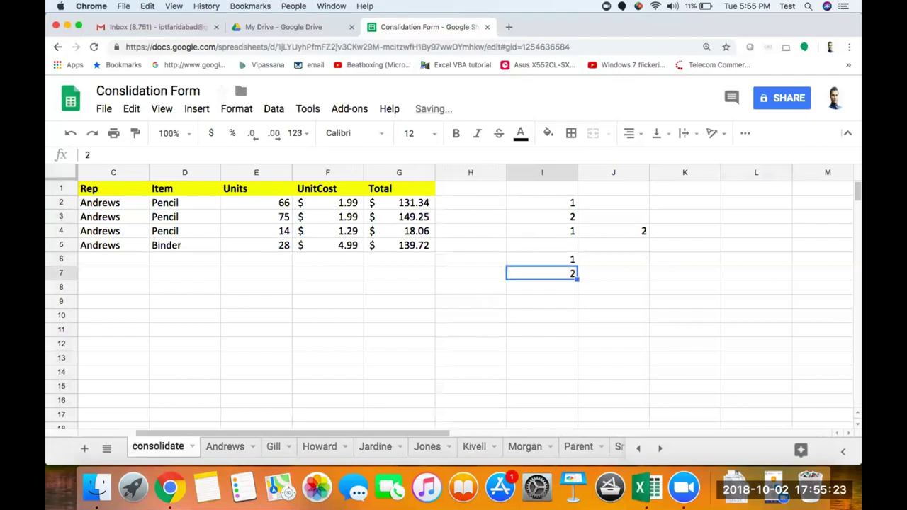
# - Expand the I6 array to ={1,2;3,4} and inspect its spilled values
pyautogui.click(542, 259)
pyautogui.doubleClick(529, 259)
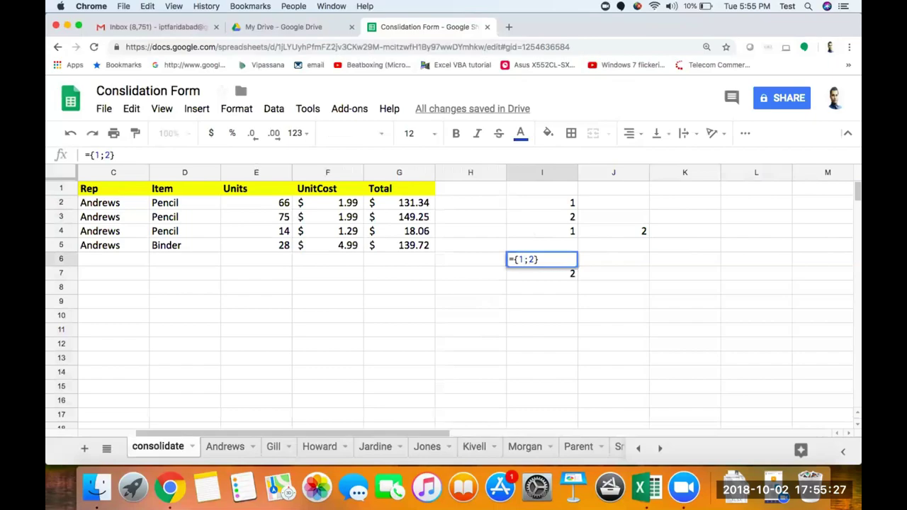
pyautogui.write(',2')
pyautogui.press('Right')
pyautogui.press('Delete')
pyautogui.write('3,')
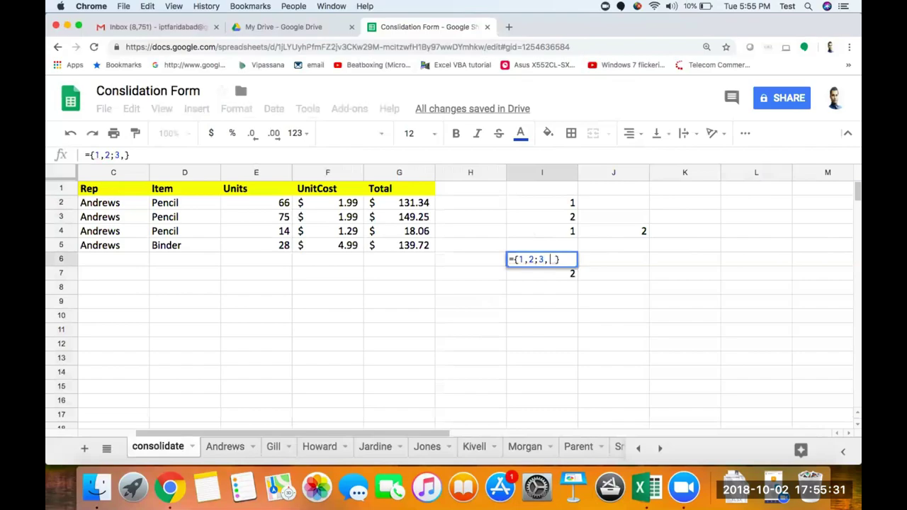
pyautogui.write('4')
pyautogui.press('Return')
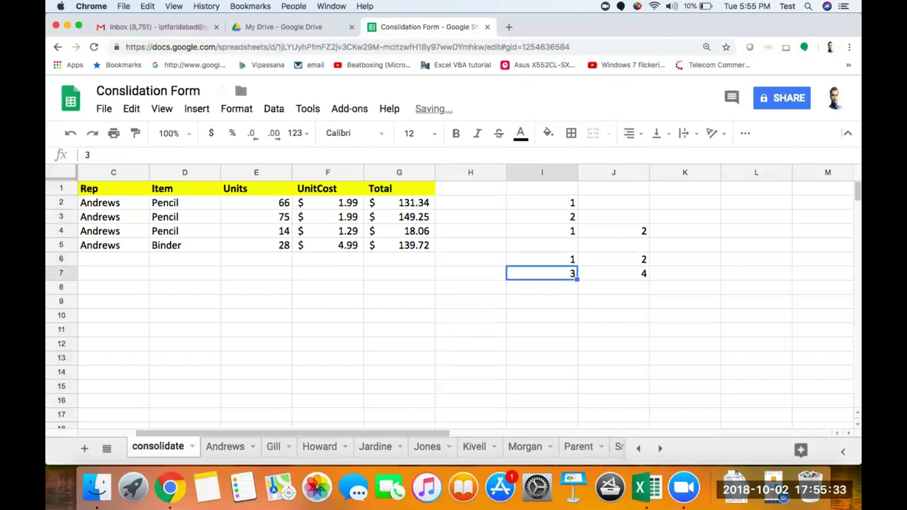
pyautogui.click(542, 259)
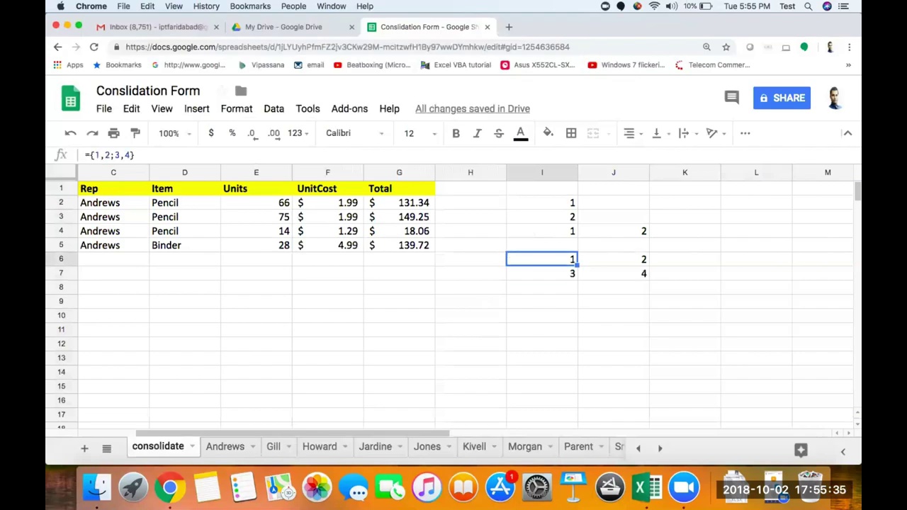
pyautogui.click(542, 274)
pyautogui.click(614, 273)
pyautogui.click(542, 273)
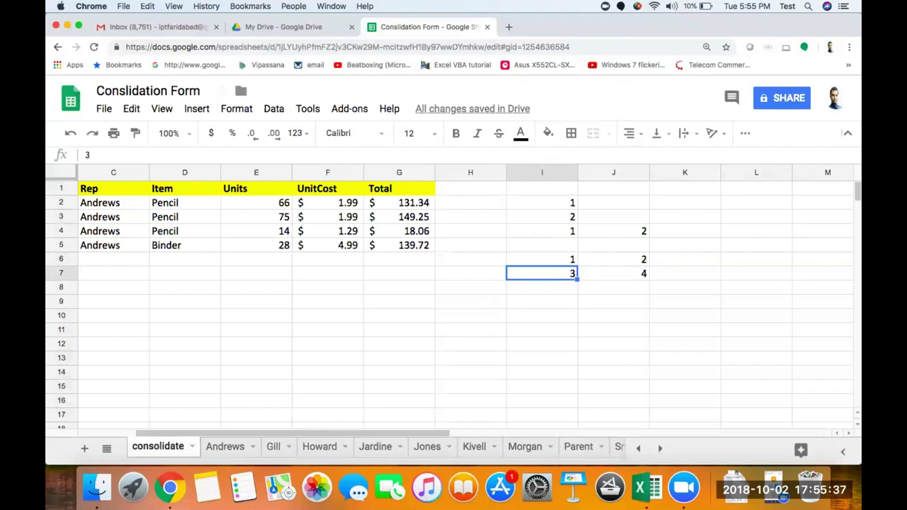
pyautogui.click(542, 259)
# - Clear all the test values from I2:K8
pyautogui.press('Return')
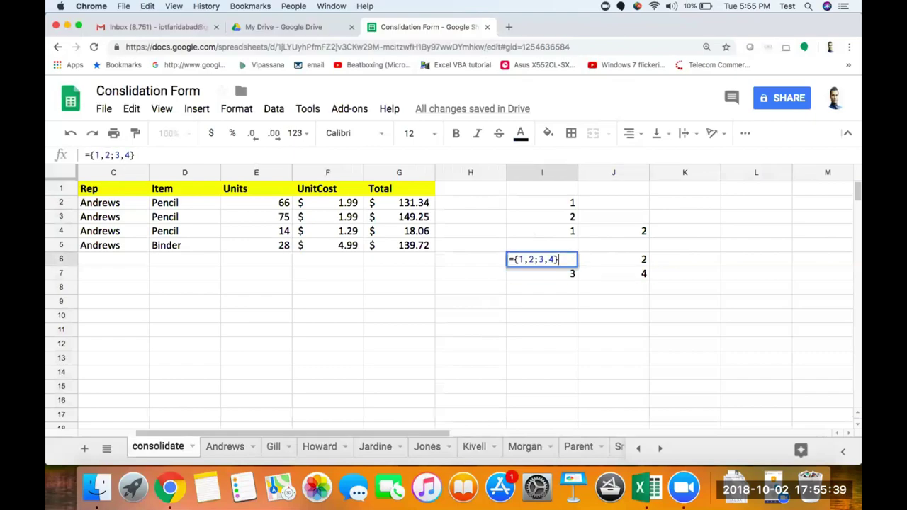
pyautogui.press('Return')
pyautogui.press('Up')
pyautogui.press('Up')
pyautogui.press('Up')
pyautogui.press('Up')
pyautogui.hotkey('shift', 'Right')
pyautogui.hotkey('shift', 'Right')
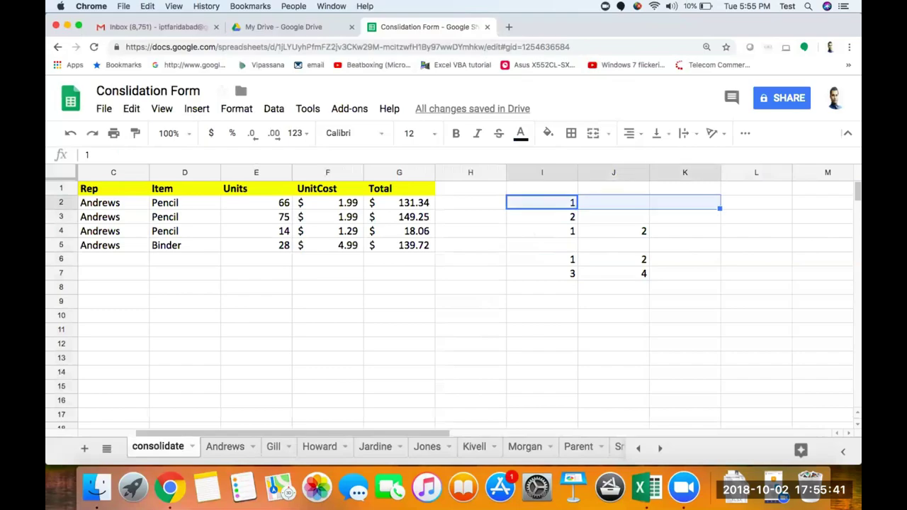
pyautogui.hotkey('shift', 'Down')
pyautogui.hotkey('shift', 'Down')
pyautogui.hotkey('shift', 'Down')
pyautogui.hotkey('shift', 'Down')
pyautogui.hotkey('shift', 'Down')
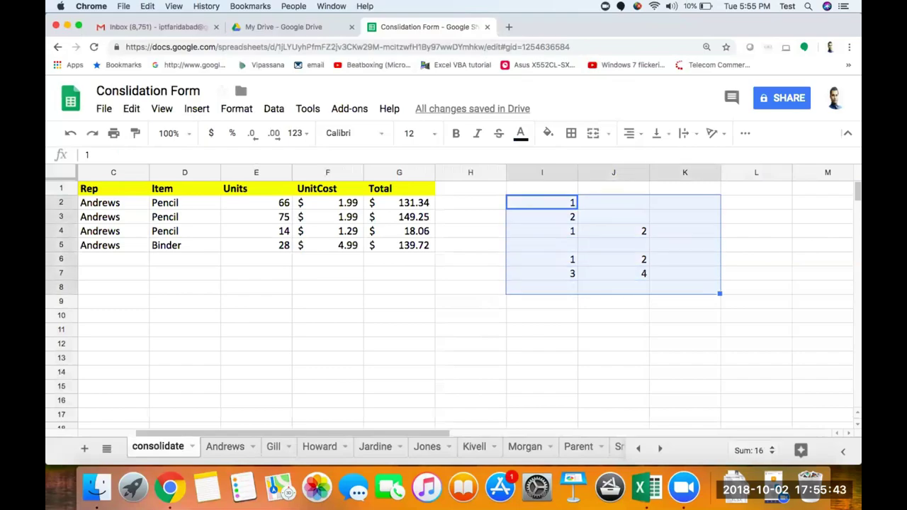
pyautogui.press('Delete')
pyautogui.click(542, 203)
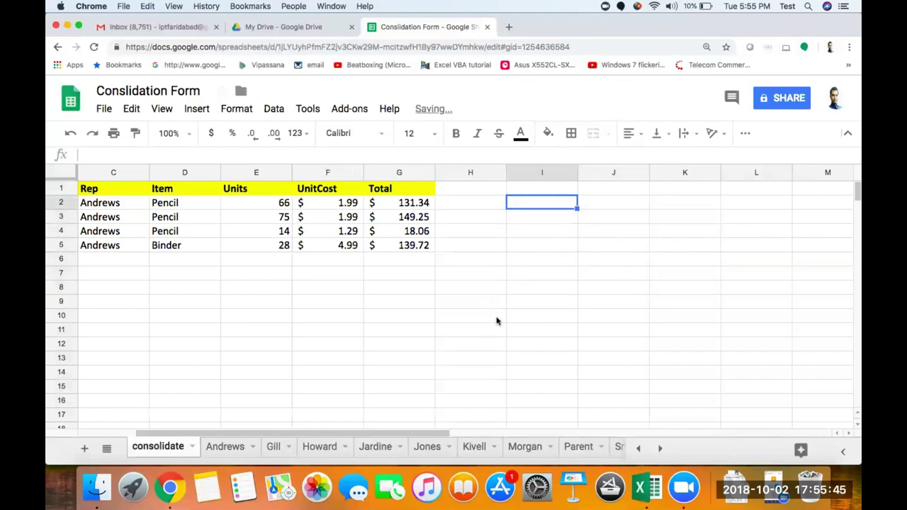
# - Delete Sheet1's duplicate Rep1 column C, then return to the consolidate sheet
pyautogui.hscroll(5, 522, 451)
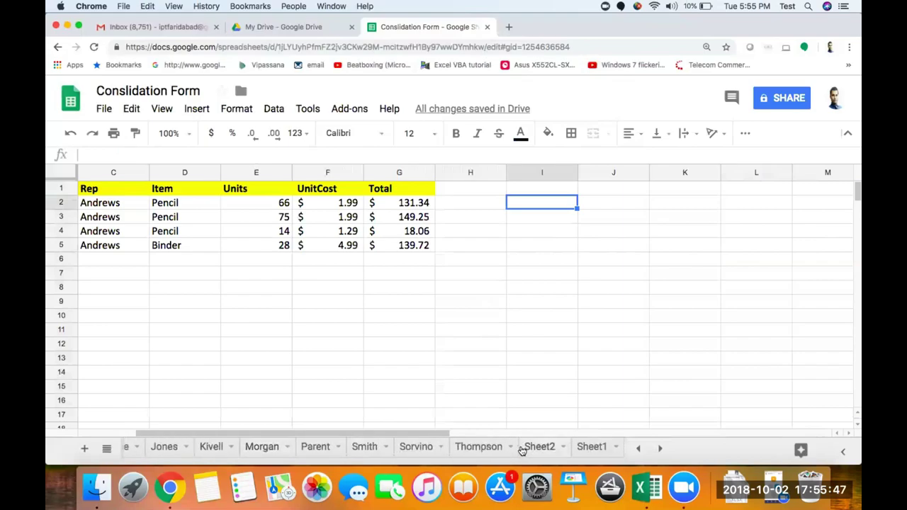
pyautogui.click(592, 447)
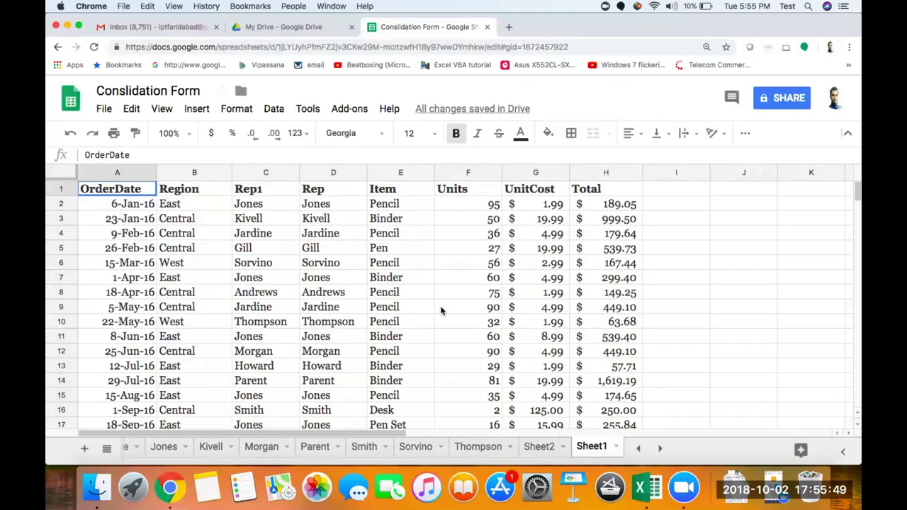
pyautogui.click(272, 207)
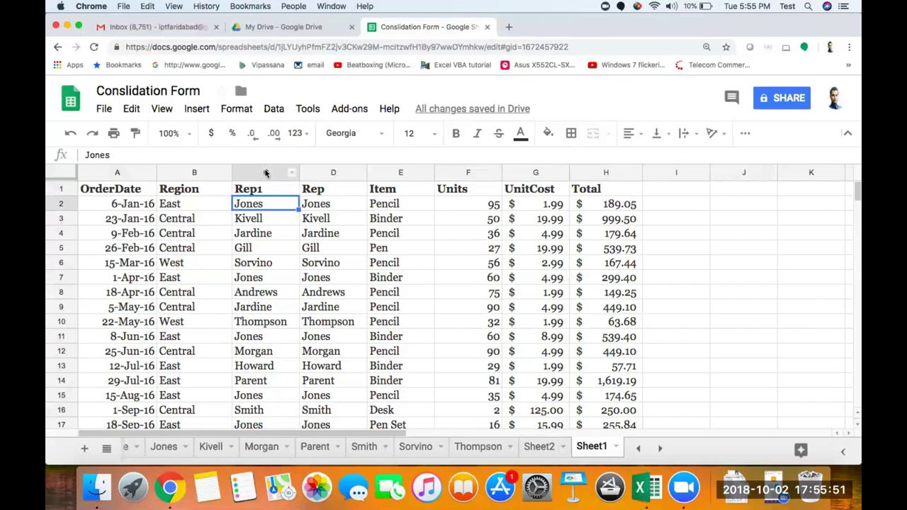
pyautogui.rightClick(266, 173)
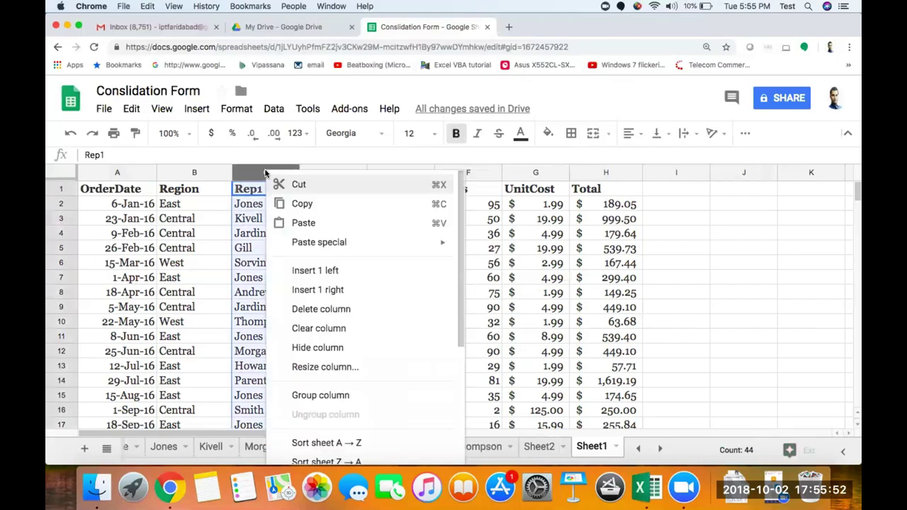
pyautogui.click(350, 311)
pyautogui.click(246, 204)
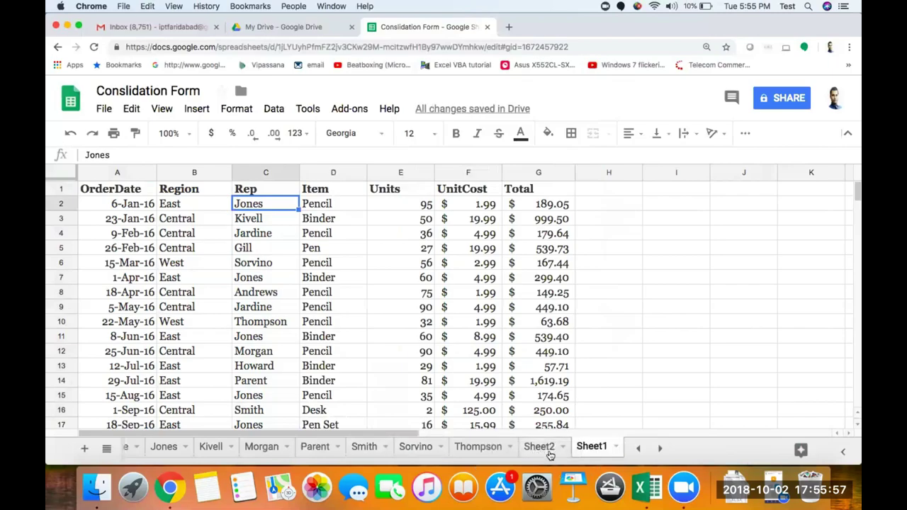
pyautogui.hscroll(-5, 154, 448)
pyautogui.click(152, 447)
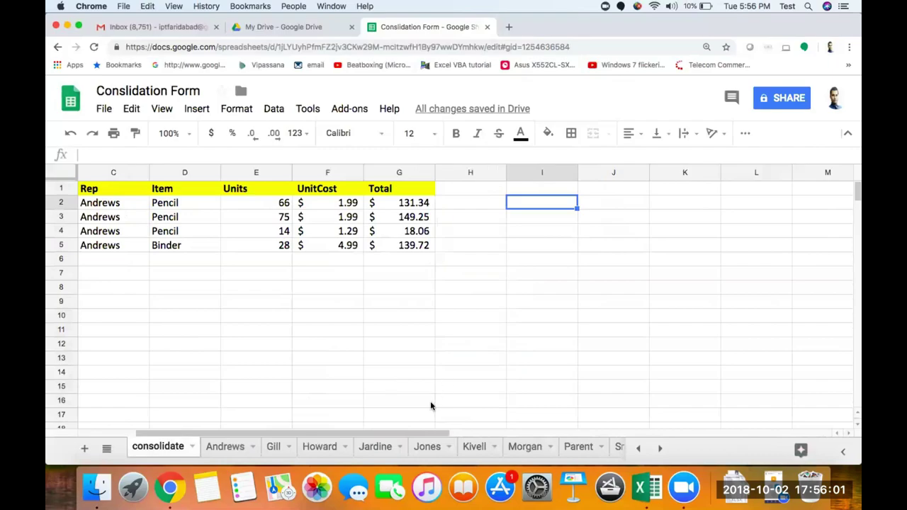
# - Enter =unique(Sheet1!C:C) in consolidate I1 to list each rep name once
pyautogui.click(542, 189)
pyautogui.write('=u')
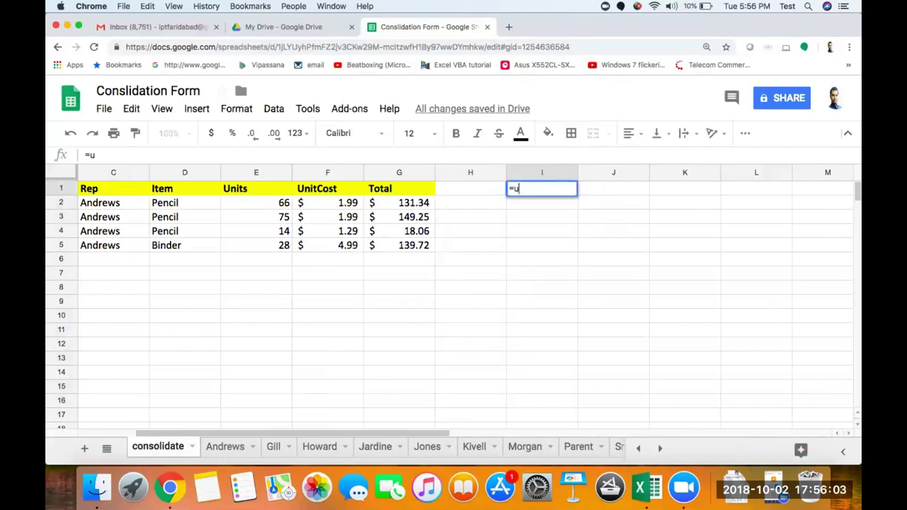
pyautogui.write('nique')
pyautogui.write('(')
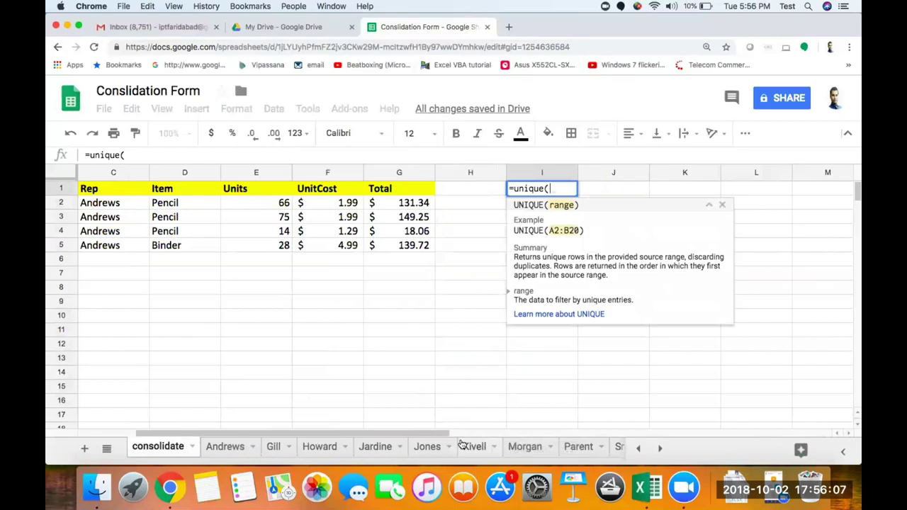
pyautogui.hscroll(2, 461, 446)
pyautogui.hscroll(3, 460, 445)
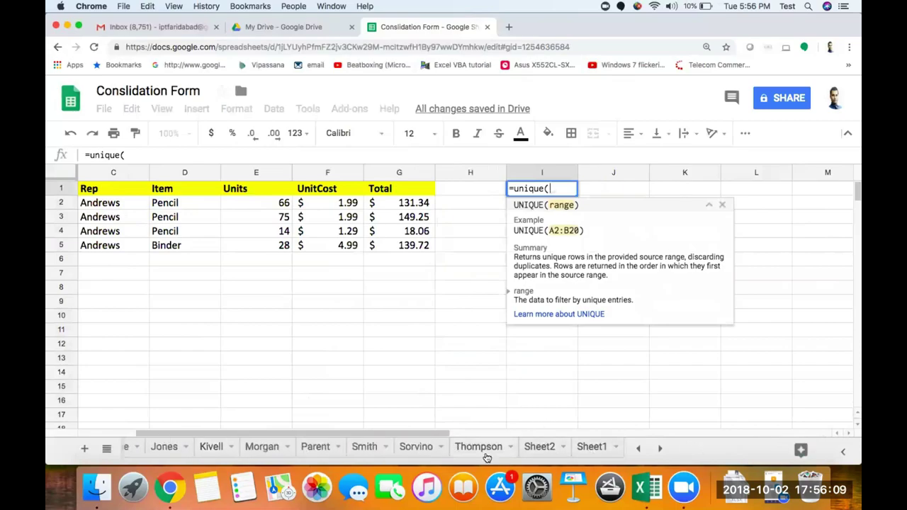
pyautogui.click(601, 448)
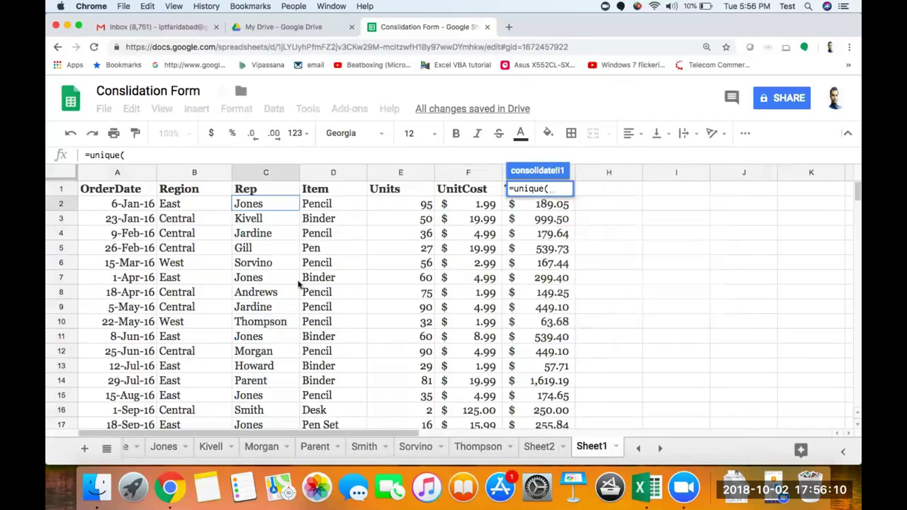
pyautogui.click(267, 172)
pyautogui.write(')')
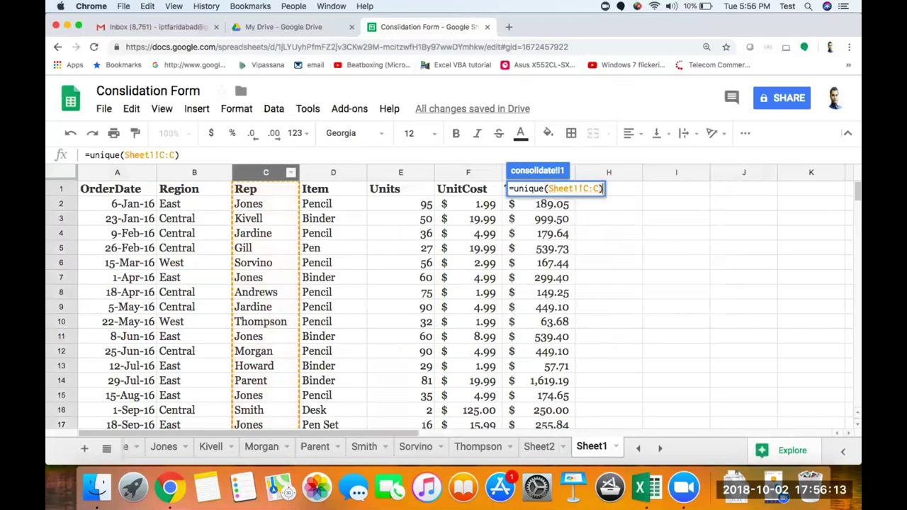
pyautogui.press('Return')
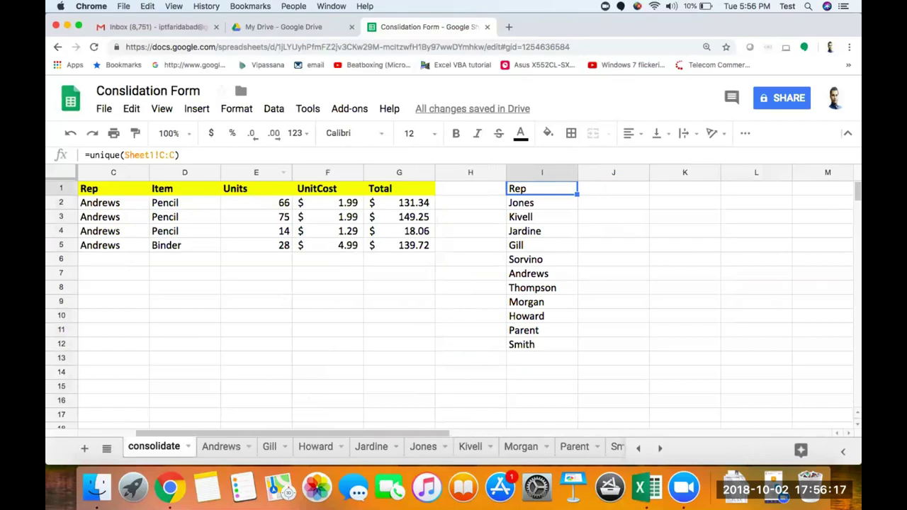
pyautogui.press('Down')
pyautogui.press('Left')
pyautogui.press('Left')
pyautogui.press('Left')
pyautogui.press('Left')
pyautogui.press('Left')
pyautogui.press('Left')
pyautogui.press('Left')
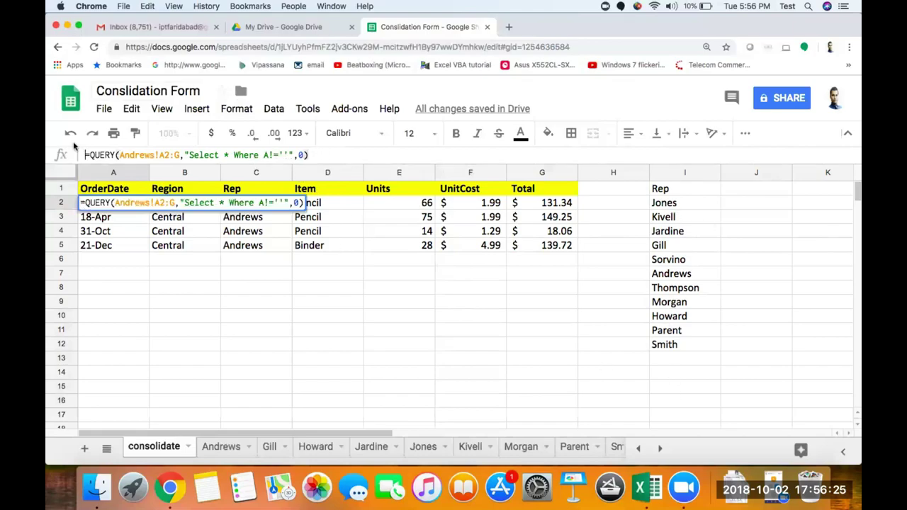
pyautogui.click(319, 155)
pyautogui.click(93, 155)
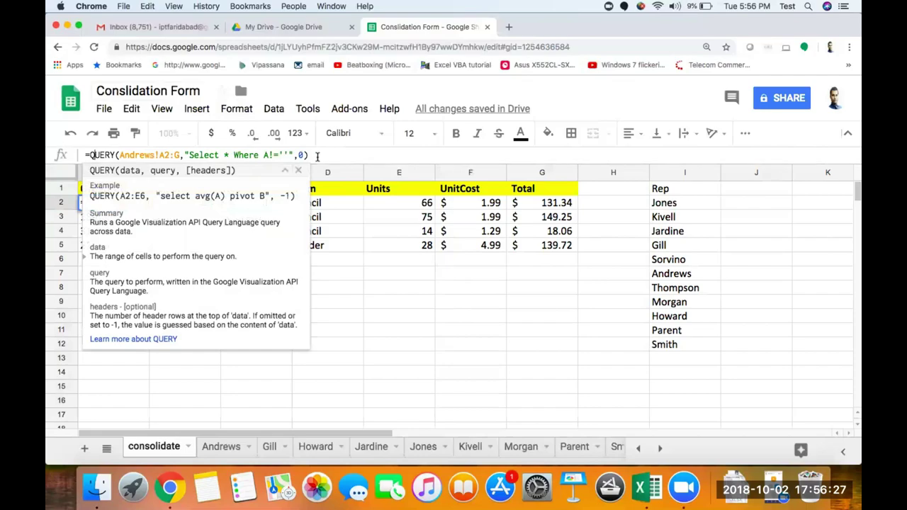
pyautogui.moveTo(309, 155); pyautogui.dragTo(90, 156)
pyautogui.press('super+c')
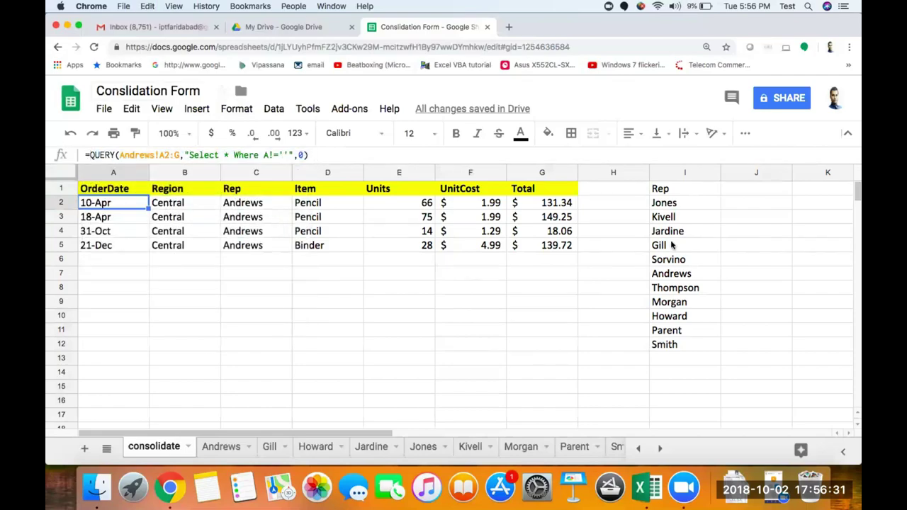
pyautogui.press('Escape')
pyautogui.doubleClick(732, 202)
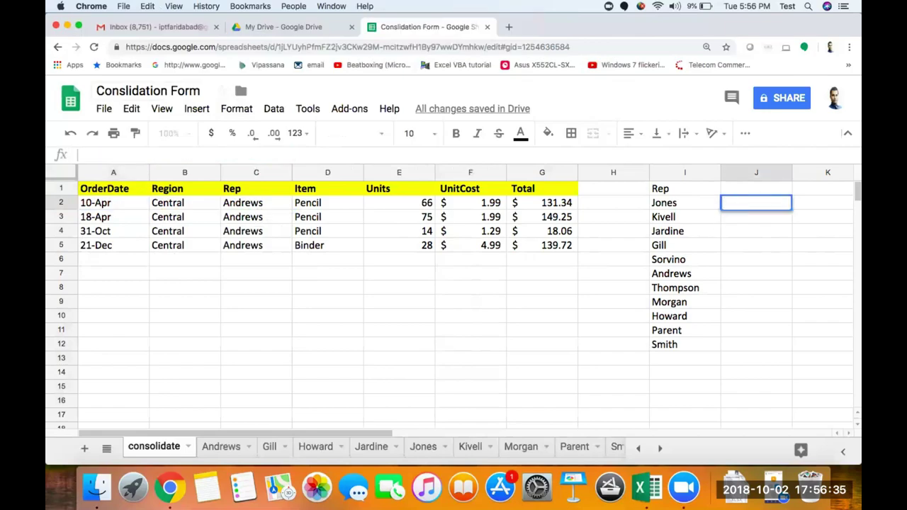
# - Paste the copied QUERY formula text into J2
pyautogui.press('super+v')
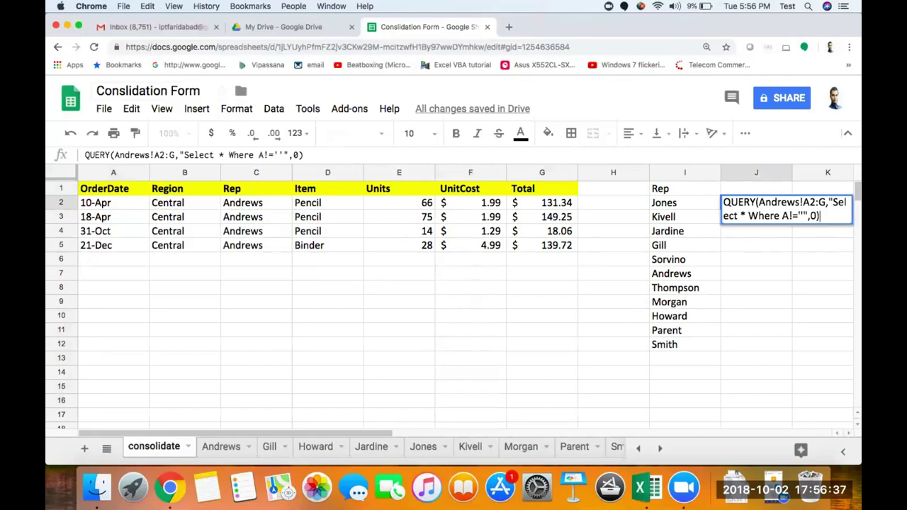
pyautogui.press('Return')
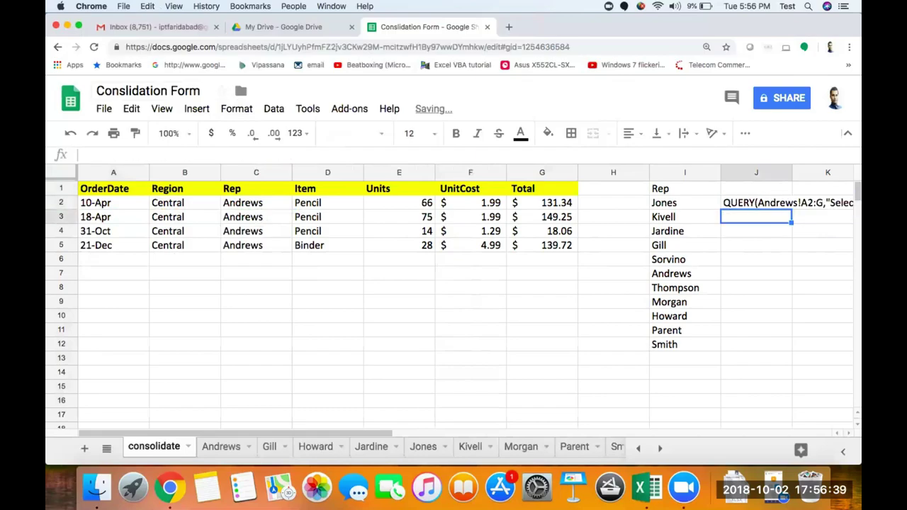
pyautogui.hscroll(3, 468, 298)
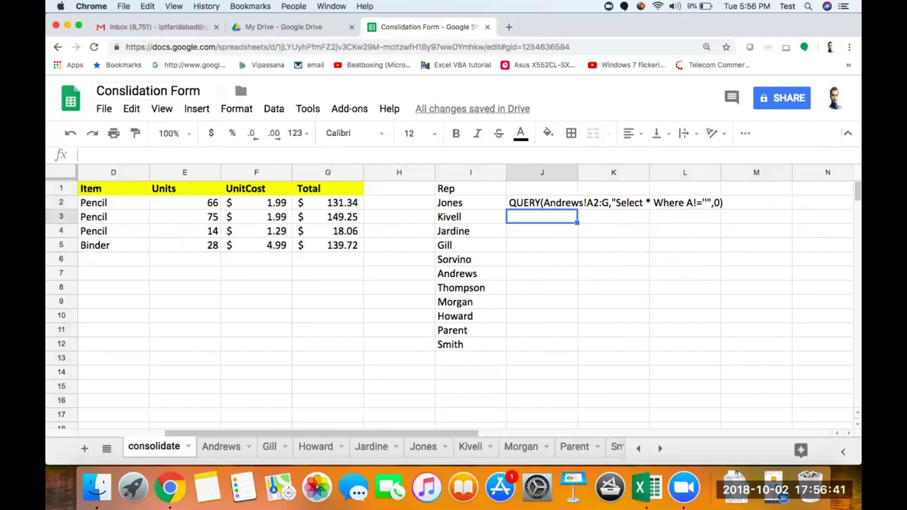
pyautogui.click(577, 203)
pyautogui.press('Right')
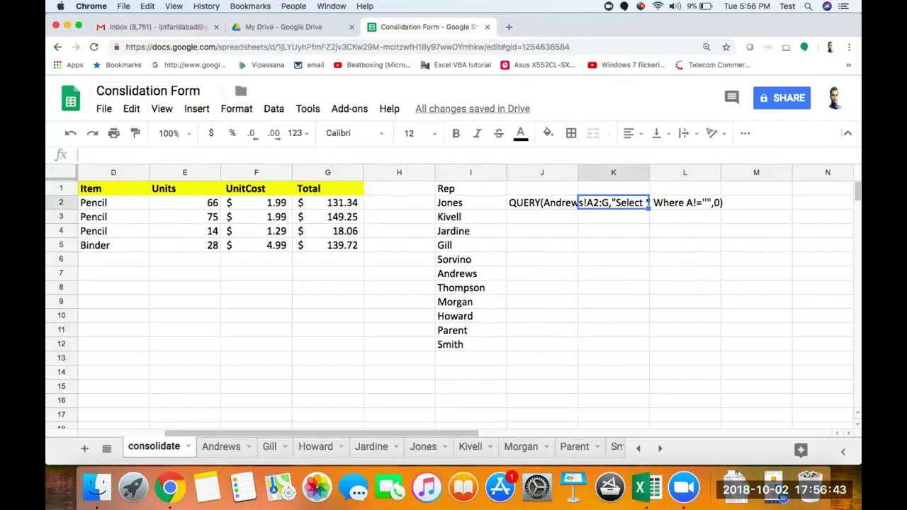
pyautogui.press('Left')
pyautogui.press('Left')
pyautogui.press('Right')
# - Rewrite J2 as ="QUERY("&I2&"!A2:G,""Select * Where A!=''"",0)" using I2's rep name
pyautogui.press('Return')
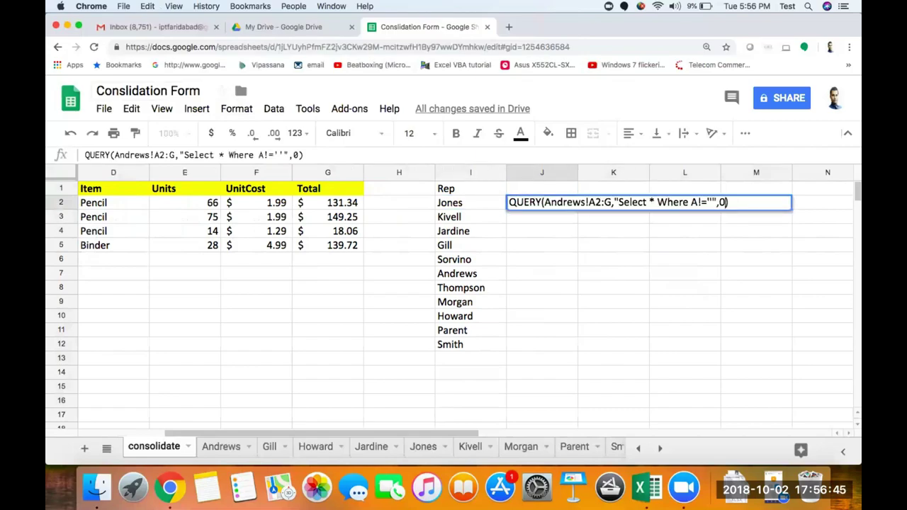
pyautogui.click(510, 202)
pyautogui.write('="')
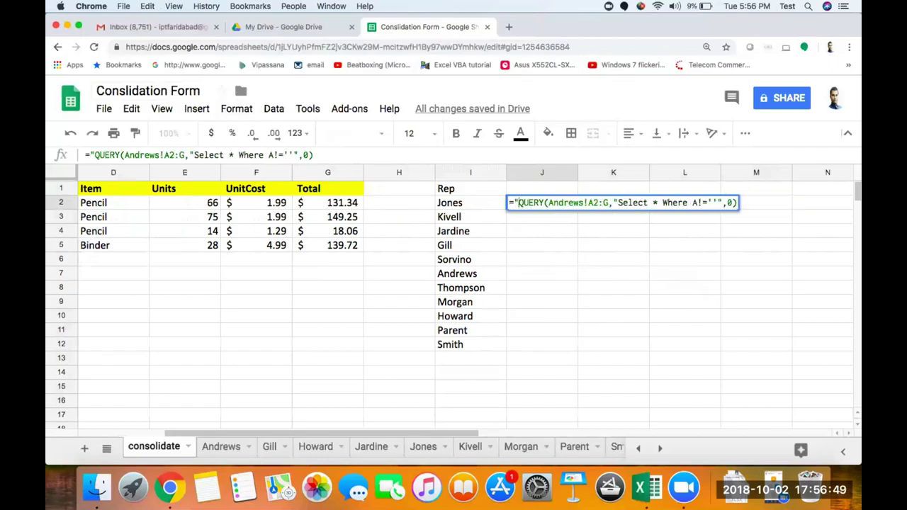
pyautogui.click(528, 202)
pyautogui.write('"')
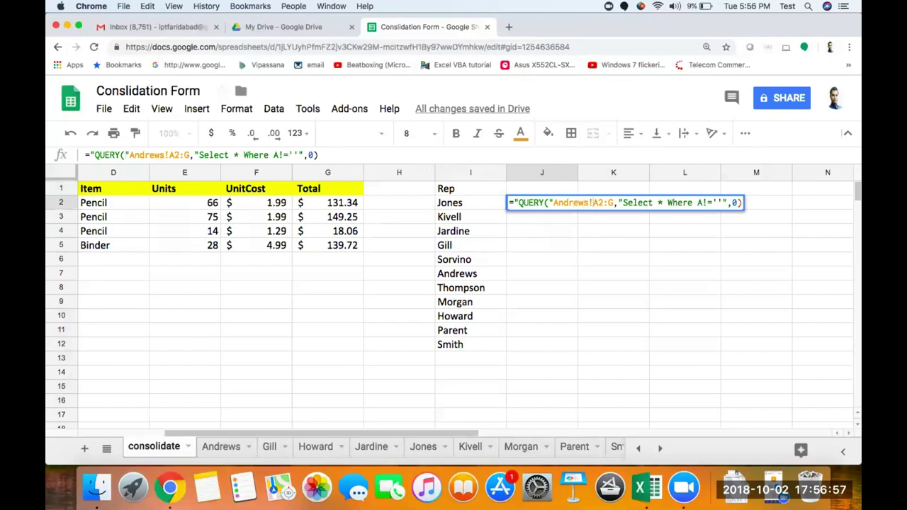
pyautogui.press('BackSpace')
pyautogui.press('BackSpace')
pyautogui.press('BackSpace')
pyautogui.press('BackSpace')
pyautogui.press('BackSpace')
pyautogui.press('BackSpace')
pyautogui.press('BackSpace')
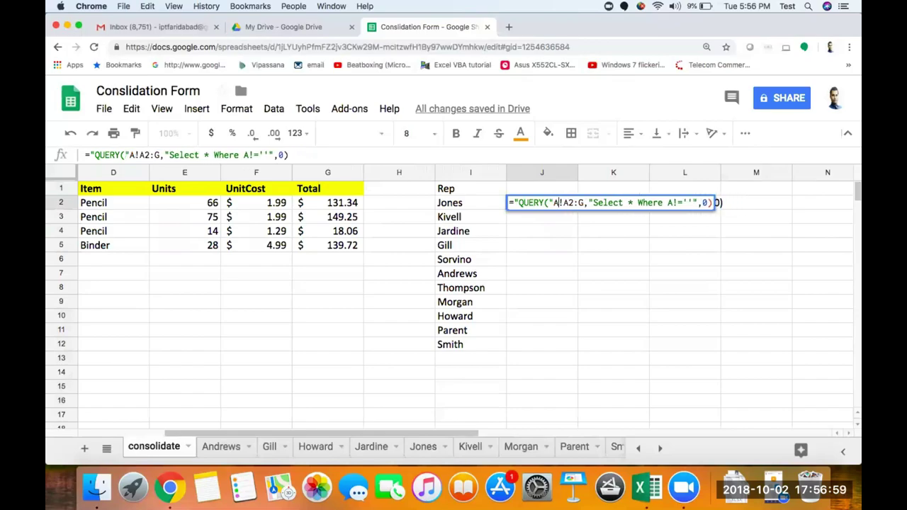
pyautogui.write('&')
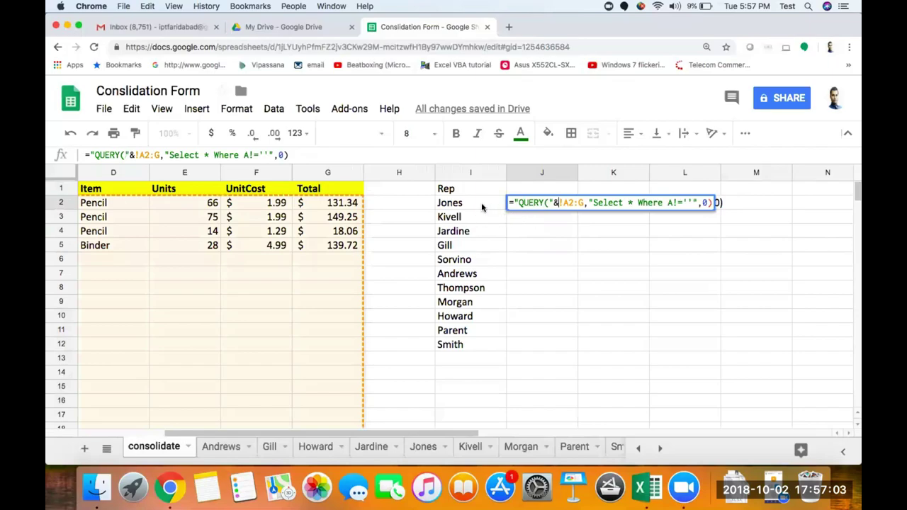
pyautogui.write('I2')
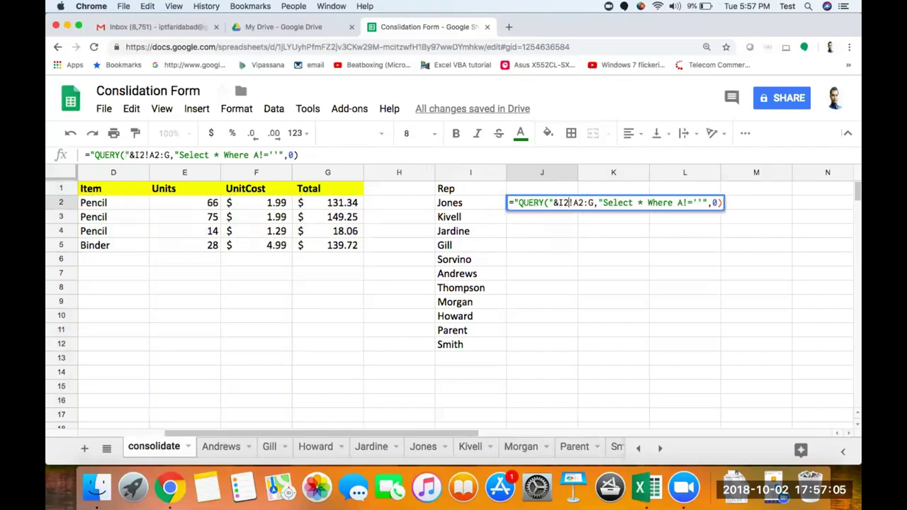
pyautogui.write('&')
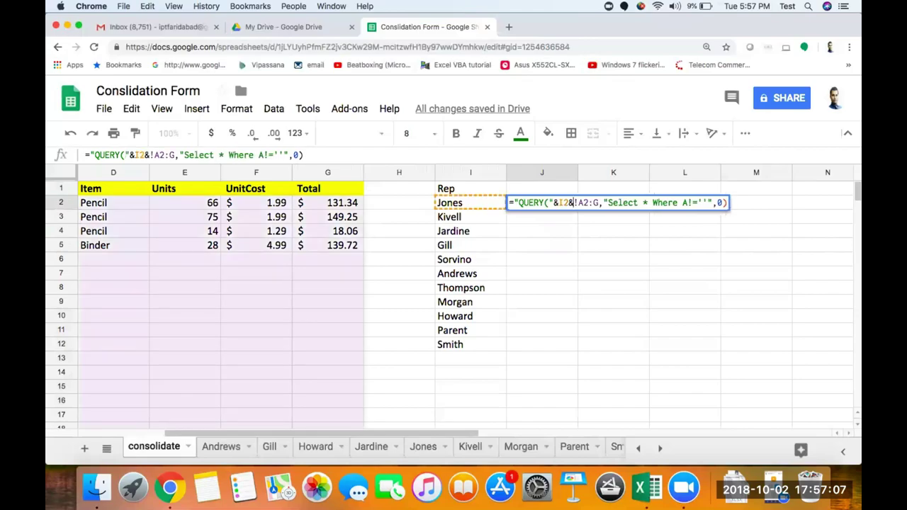
pyautogui.write('"')
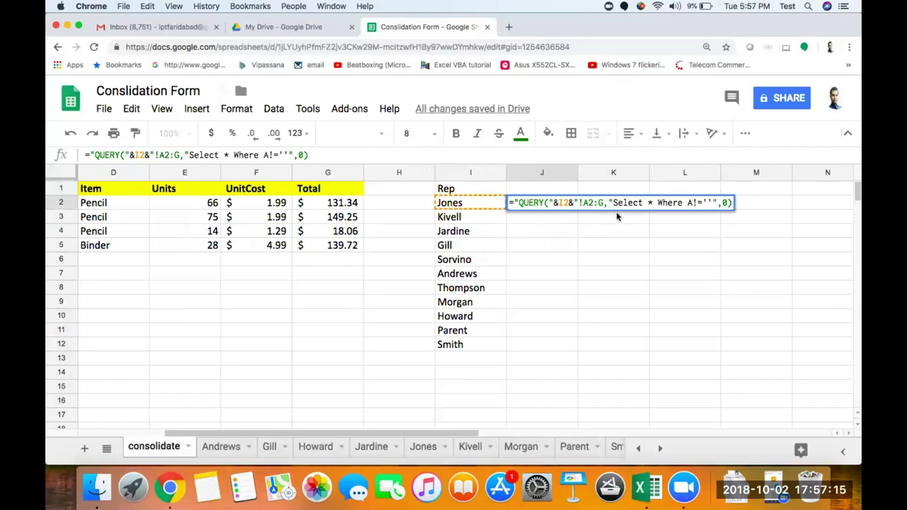
pyautogui.write('"')
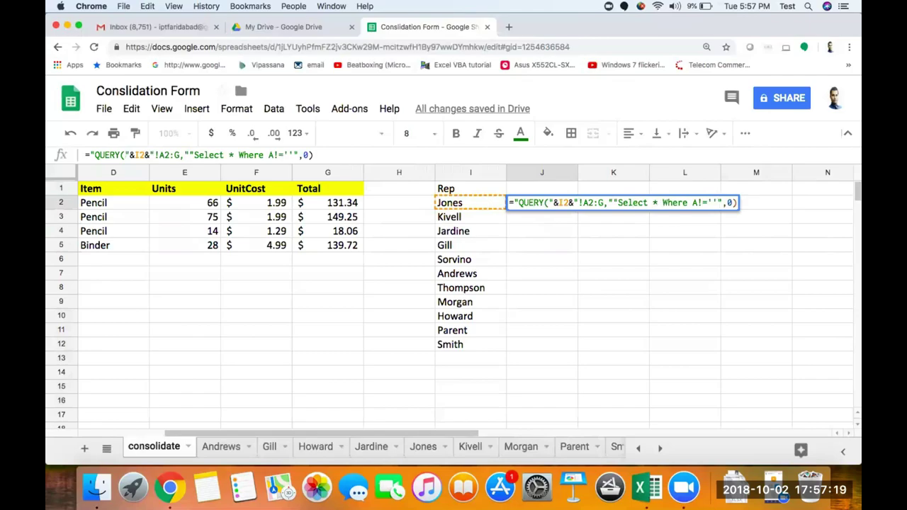
pyautogui.write('",0)')
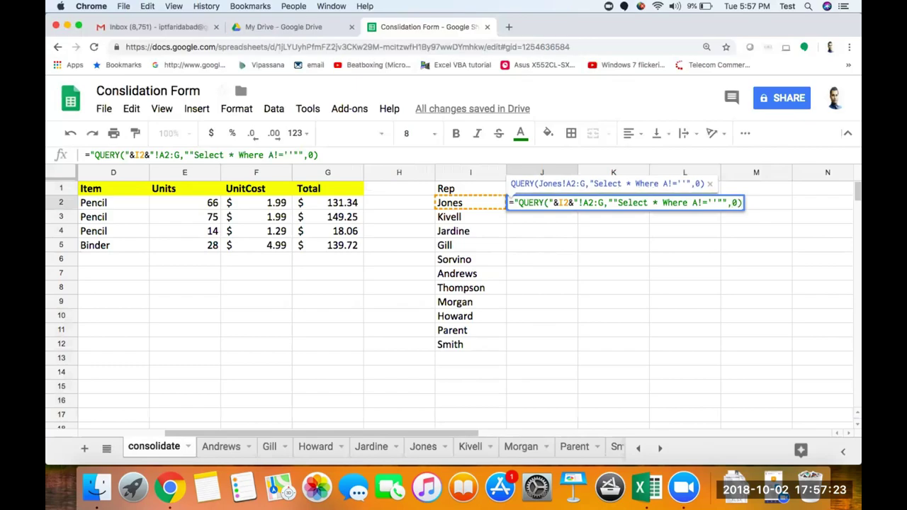
pyautogui.write('"')
pyautogui.press('Return')
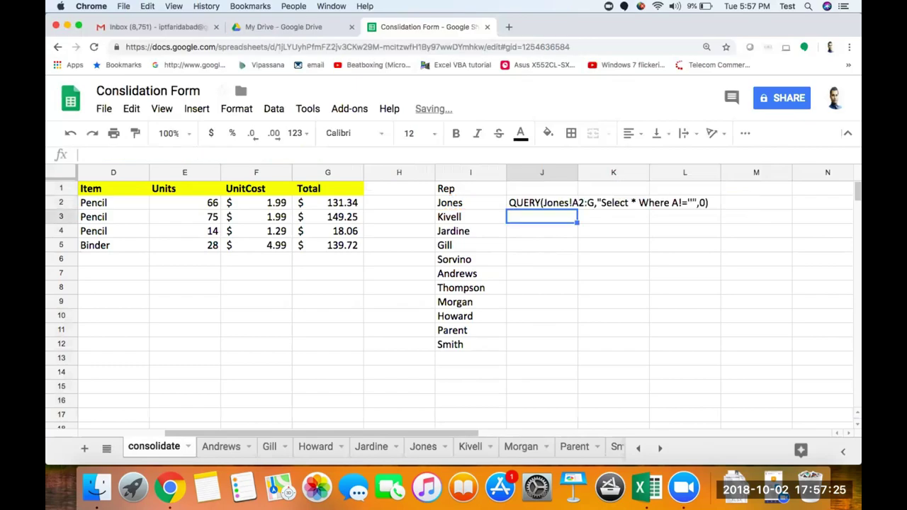
# - Fill J2's QUERY-text formula down to J12
pyautogui.press('Up')
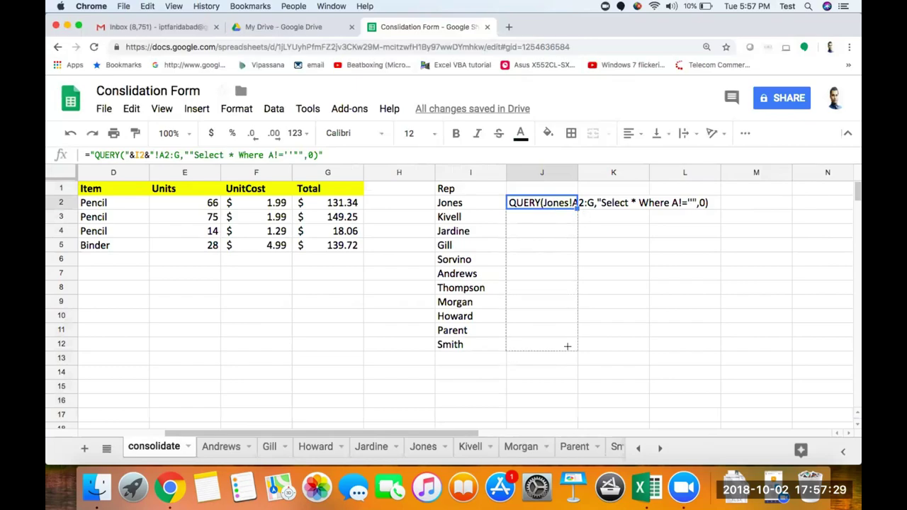
pyautogui.moveTo(577, 207); pyautogui.dragTo(569, 348)
pyautogui.click(592, 290)
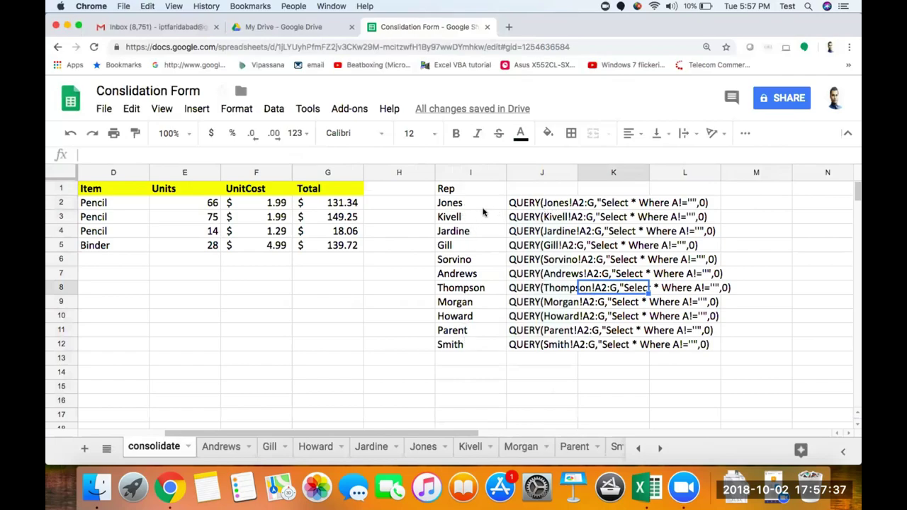
# - Start wrapping the sheet name in J2's formula with single quotes
pyautogui.click(531, 205)
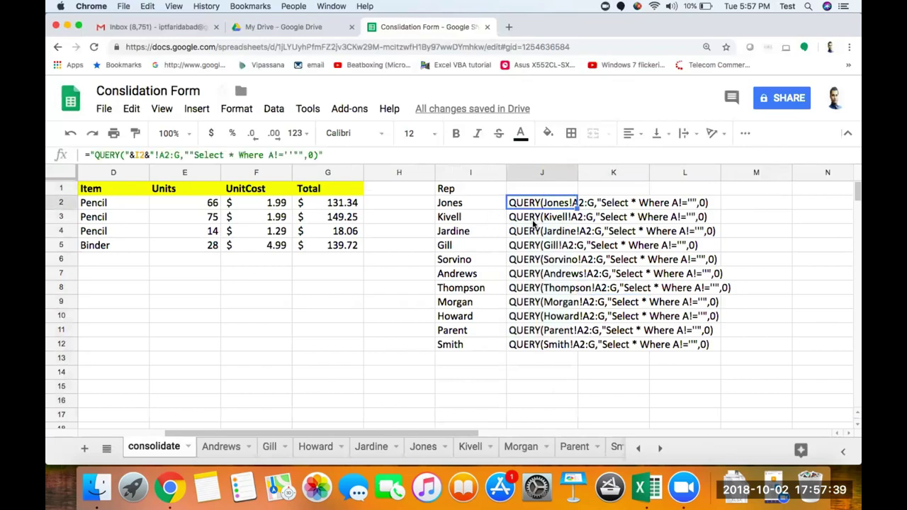
pyautogui.doubleClick(530, 205)
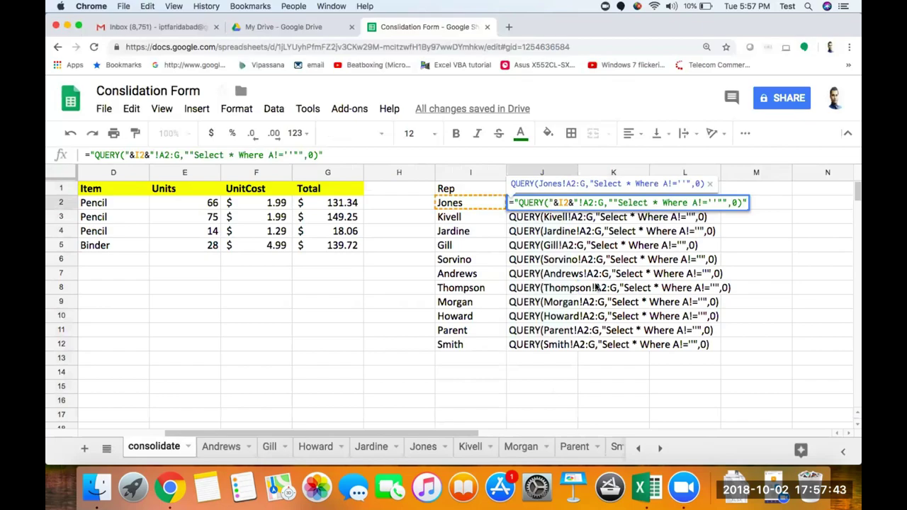
pyautogui.click(575, 202)
pyautogui.write("'")
pyautogui.click(548, 203)
pyautogui.write("'")
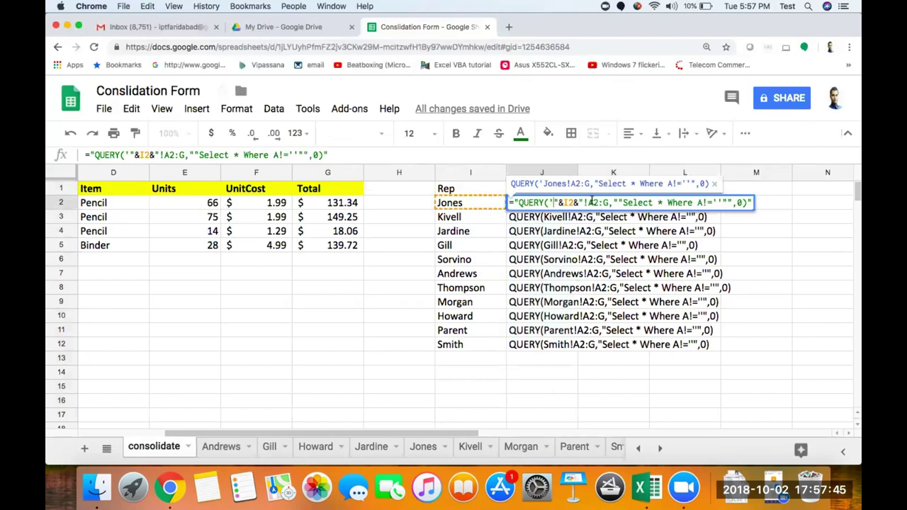
# - Finish quoting the sheet name, e.g. 'Jones'!A2:G, in J2 and refill down to J12
pyautogui.click(584, 203)
pyautogui.write("'")
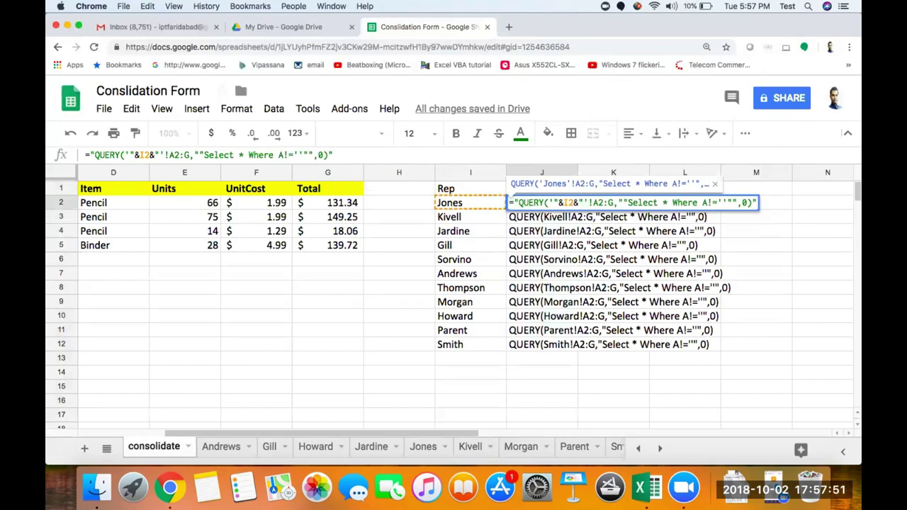
pyautogui.press('Return')
pyautogui.click(548, 205)
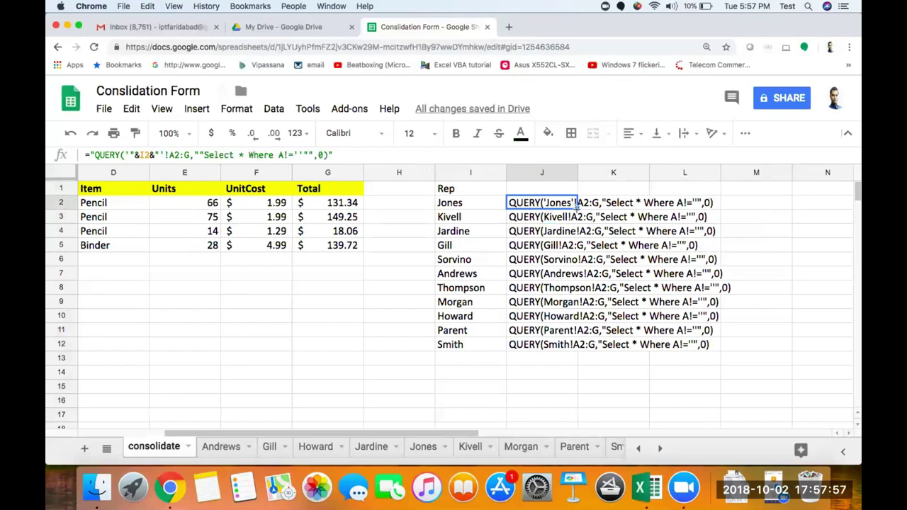
pyautogui.moveTo(576, 206); pyautogui.dragTo(577, 346)
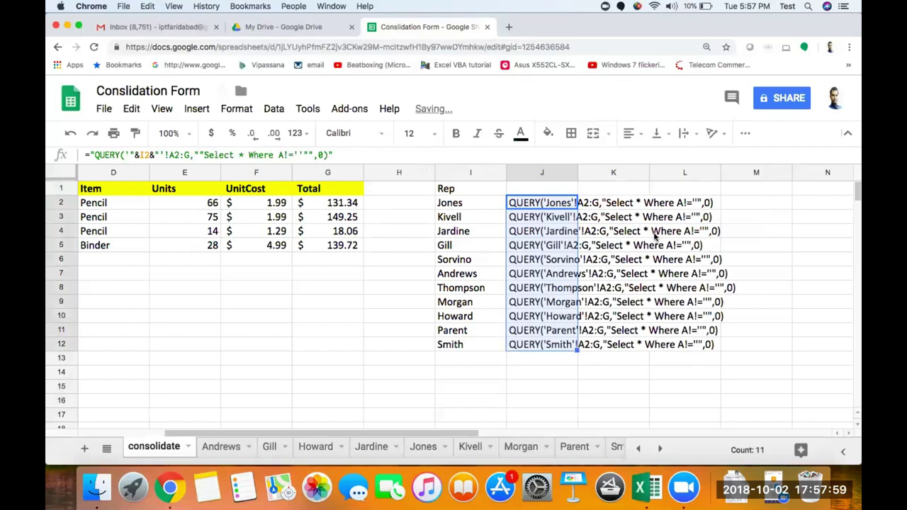
pyautogui.hscroll(3, 652, 237)
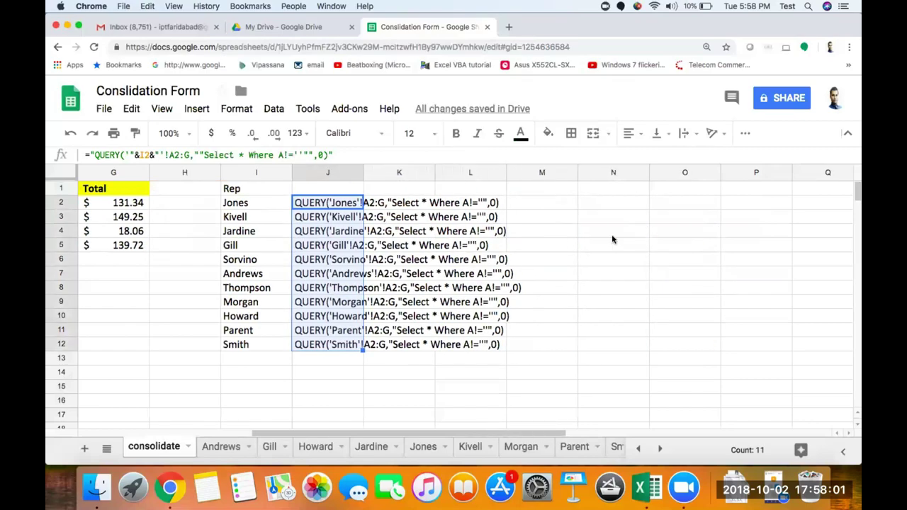
pyautogui.hscroll(-3, 283, 276)
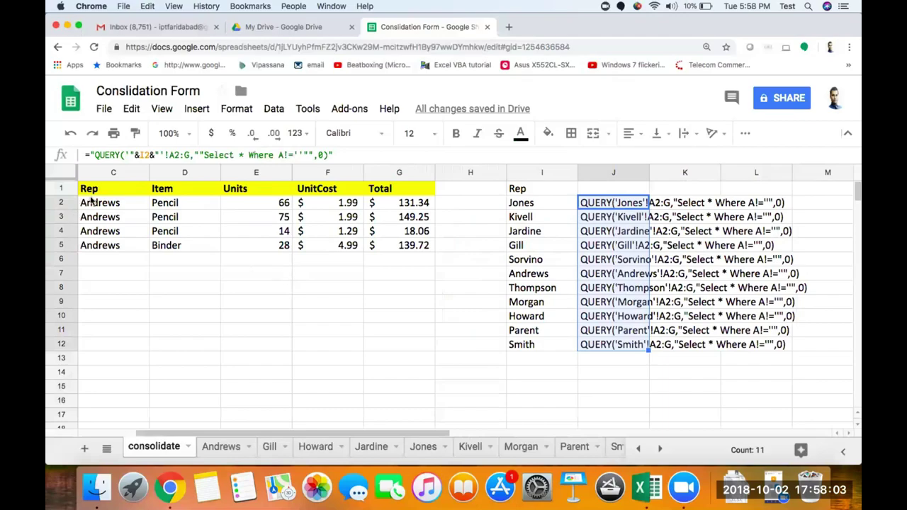
pyautogui.hscroll(3, 450, 305)
pyautogui.hscroll(4, 449, 304)
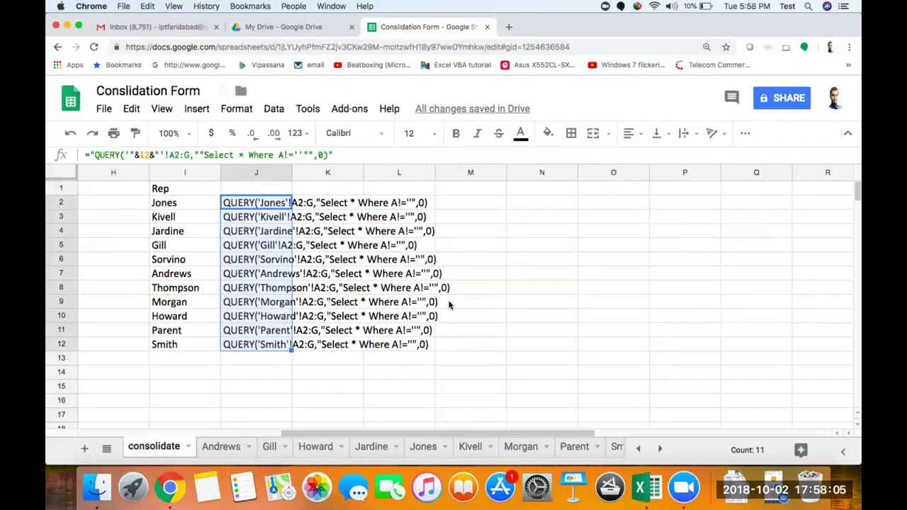
# - Enter =join(";",J2:J12) in N1 to combine all rep QUERY strings
pyautogui.click(526, 204)
pyautogui.click(525, 189)
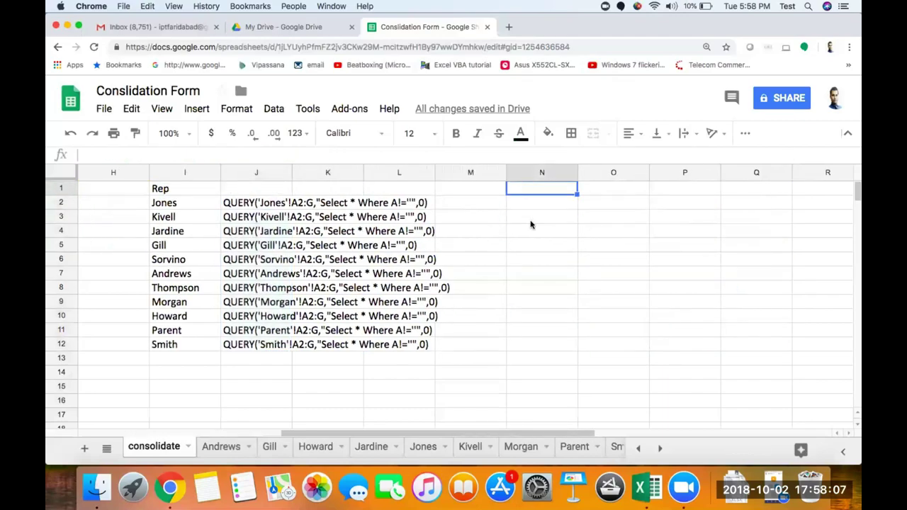
pyautogui.write('=join')
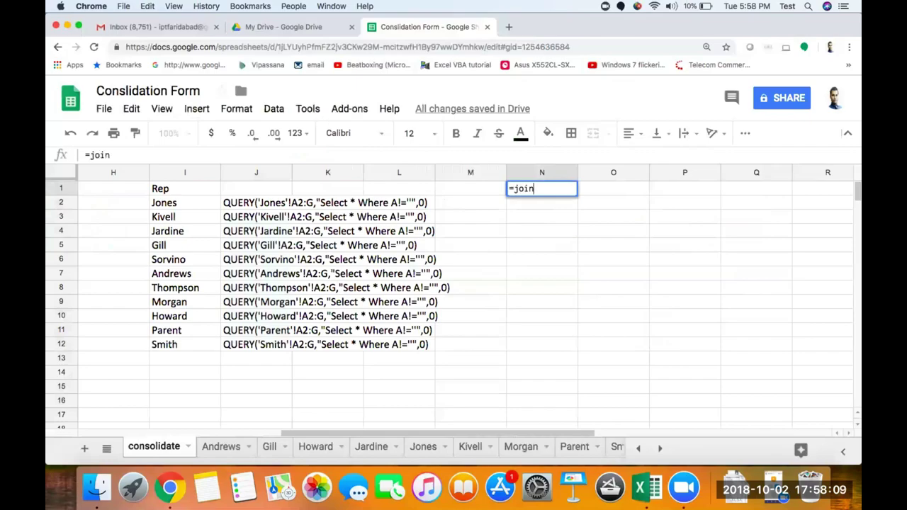
pyautogui.write('(";"')
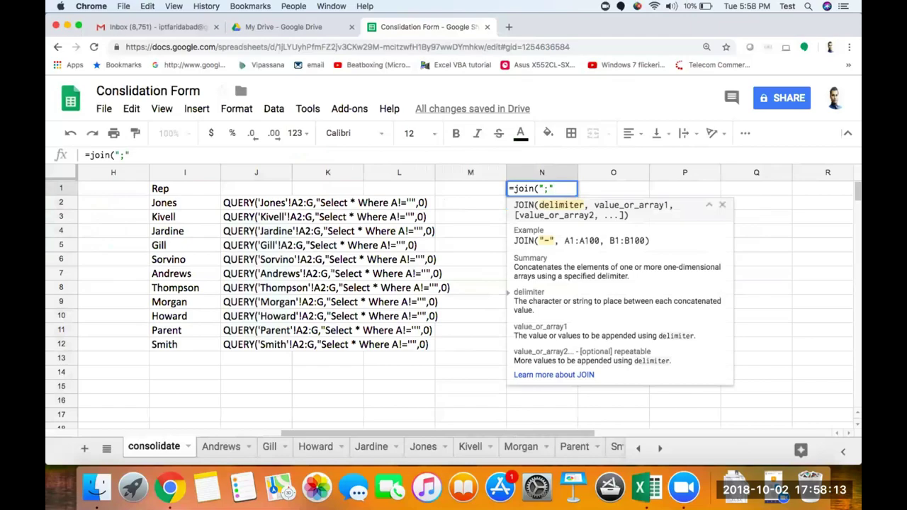
pyautogui.write(',')
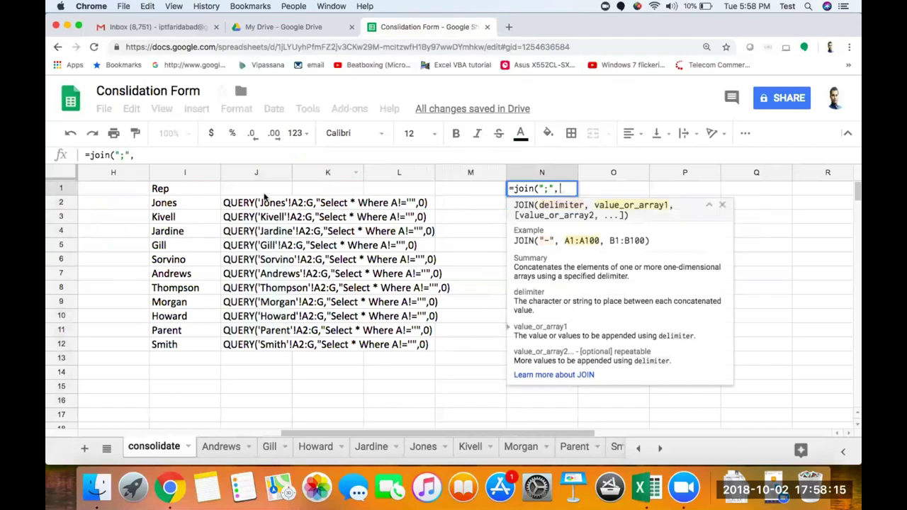
pyautogui.click(263, 204)
pyautogui.moveTo(263, 204); pyautogui.dragTo(271, 346)
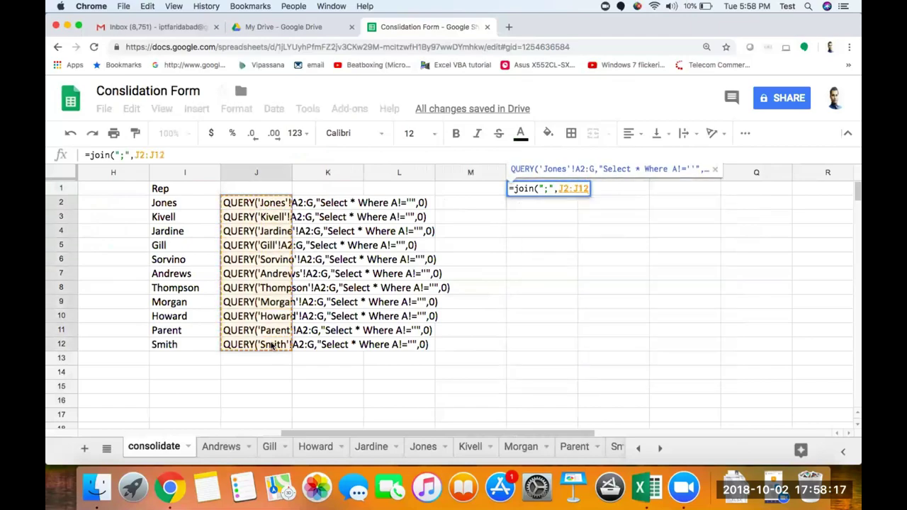
pyautogui.write(')')
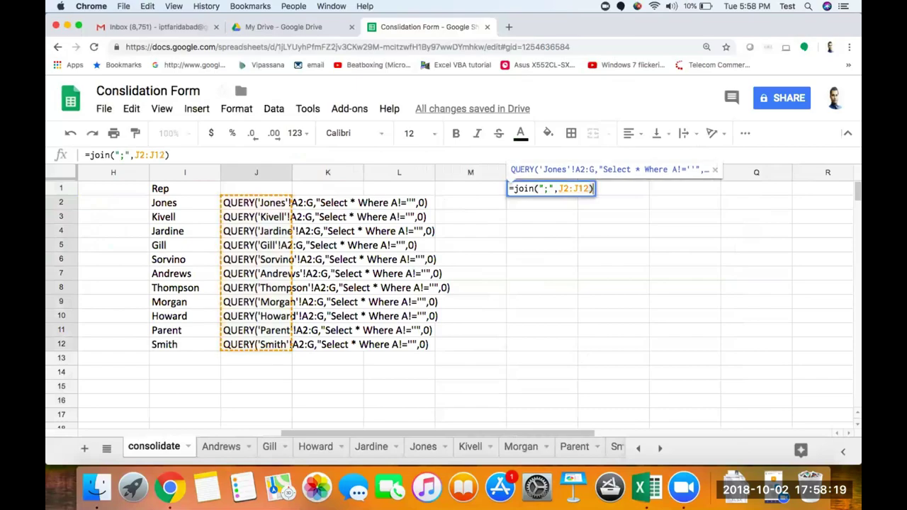
pyautogui.press('Return')
pyautogui.press('Up')
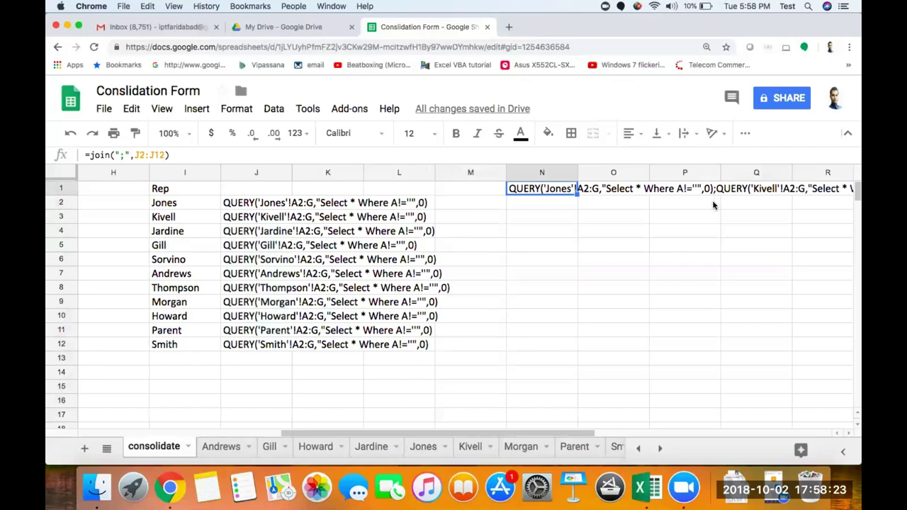
# - Wrap the N1 join in braces as ="{"&join(";",J2:J12)&"}" and copy the result
pyautogui.click(89, 155)
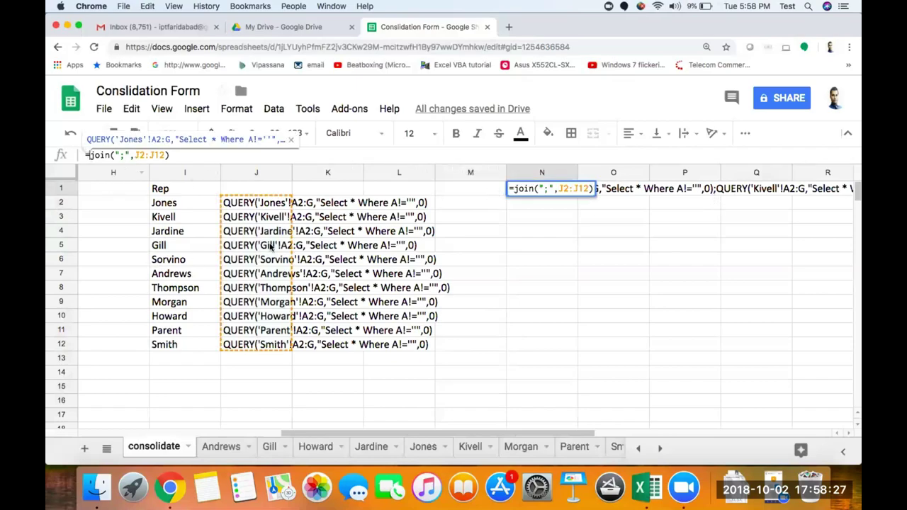
pyautogui.click(516, 189)
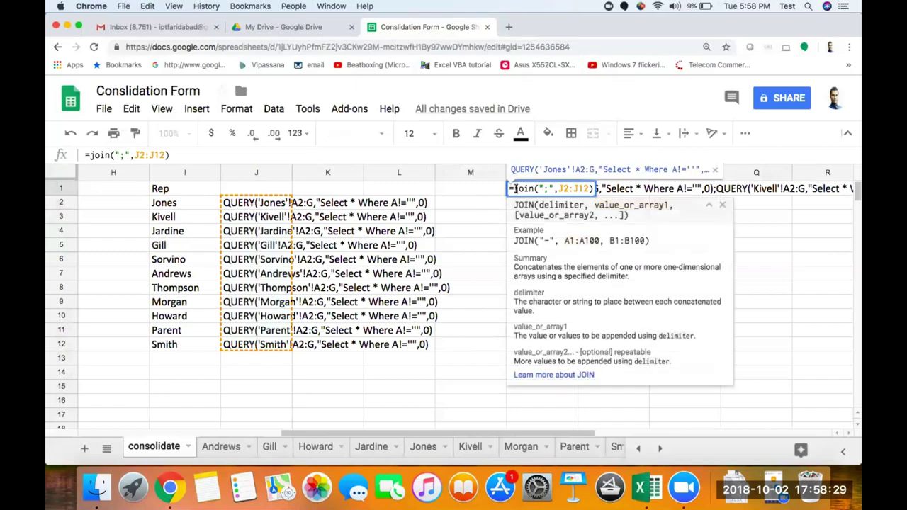
pyautogui.write('"')
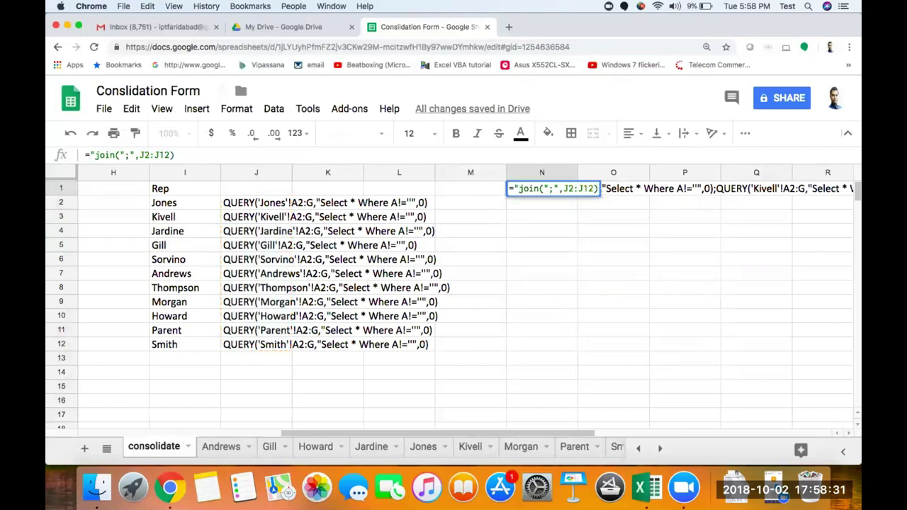
pyautogui.write('{')
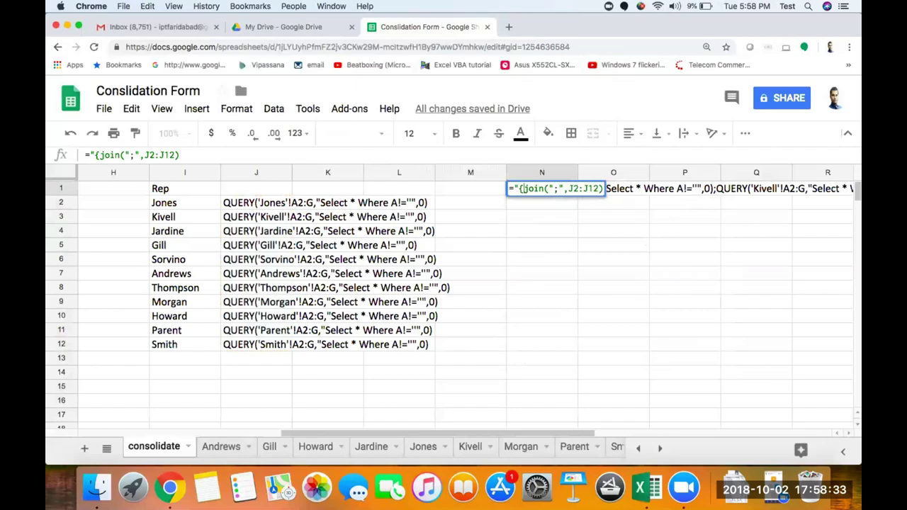
pyautogui.write('"&')
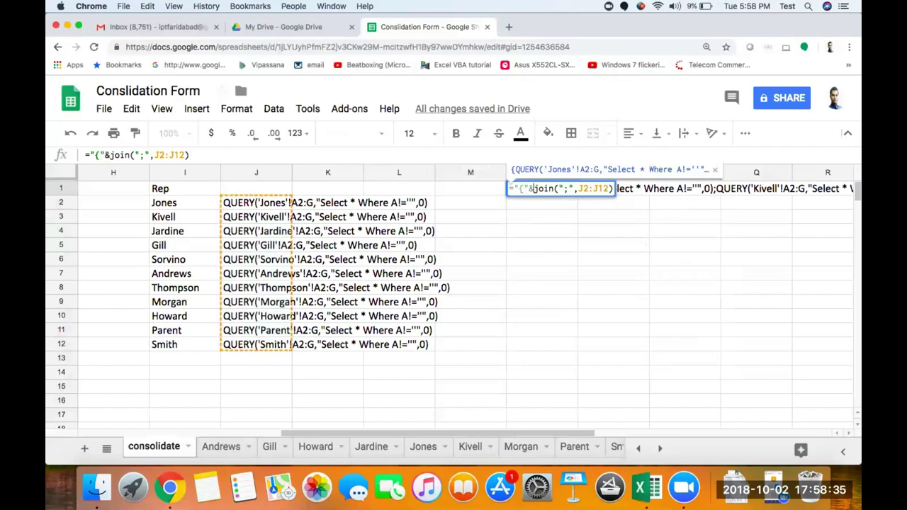
pyautogui.press('Return')
pyautogui.press('Up')
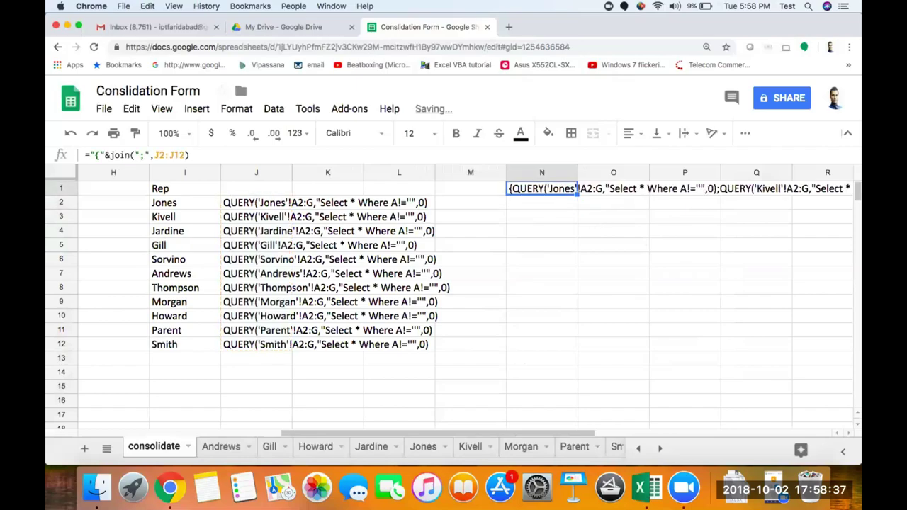
pyautogui.click(315, 155)
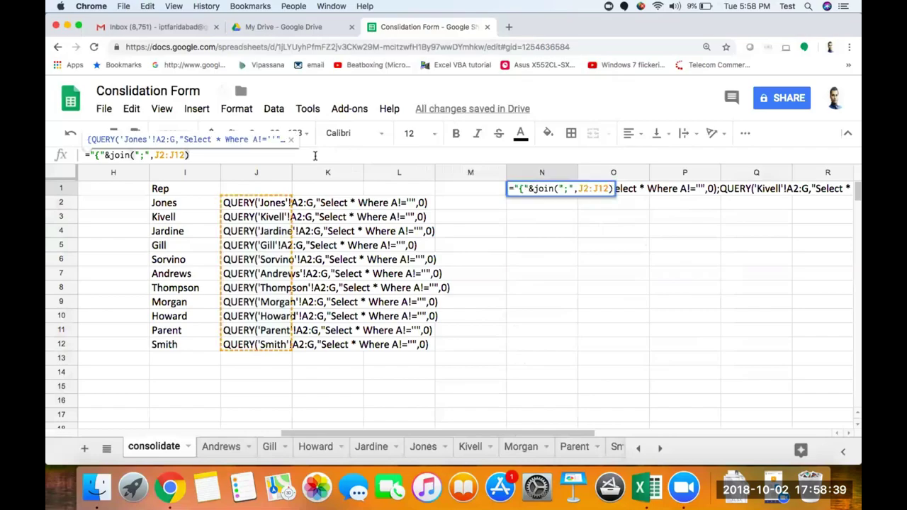
pyautogui.write('&')
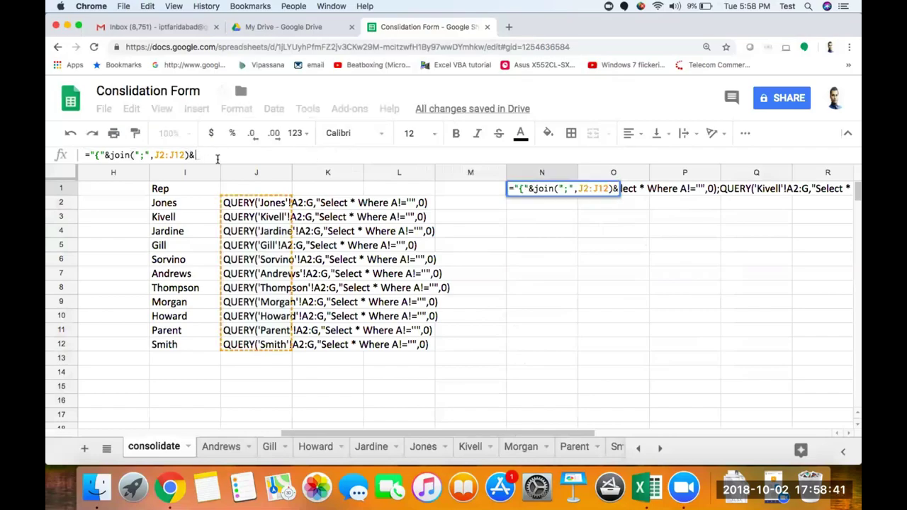
pyautogui.write('"}')
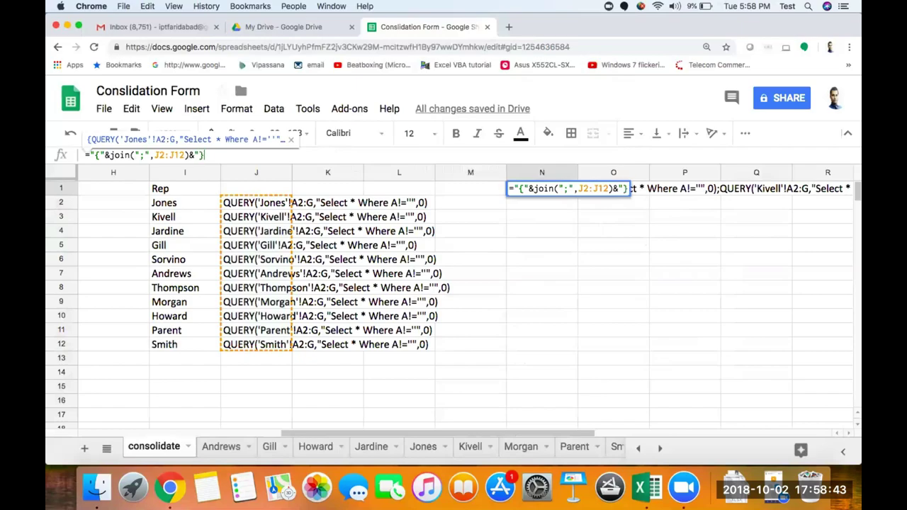
pyautogui.write('"')
pyautogui.press('Return')
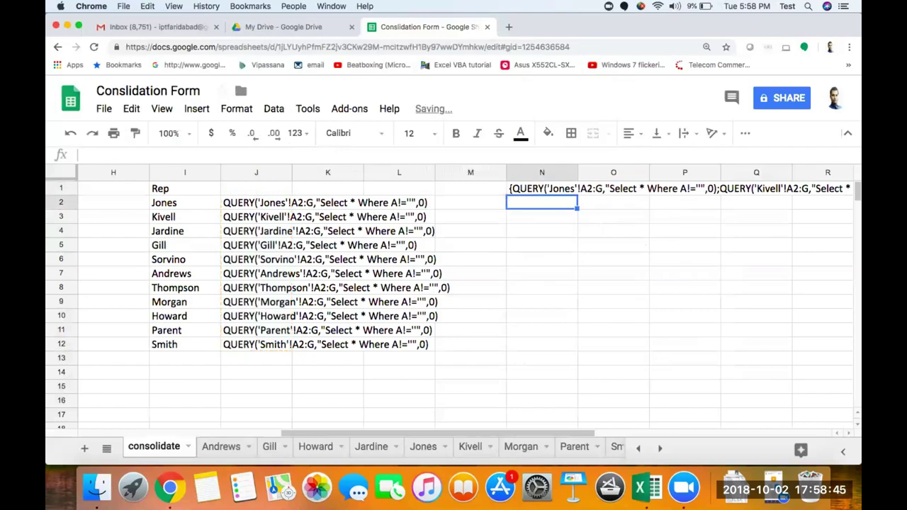
pyautogui.click(541, 189)
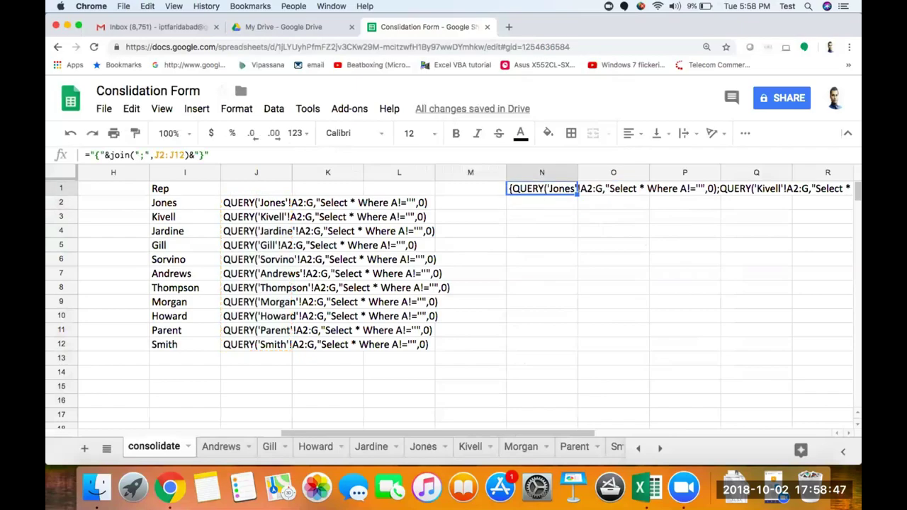
pyautogui.hotkey('ctrl', 'c')
pyautogui.press('Down')
pyautogui.press('Down')
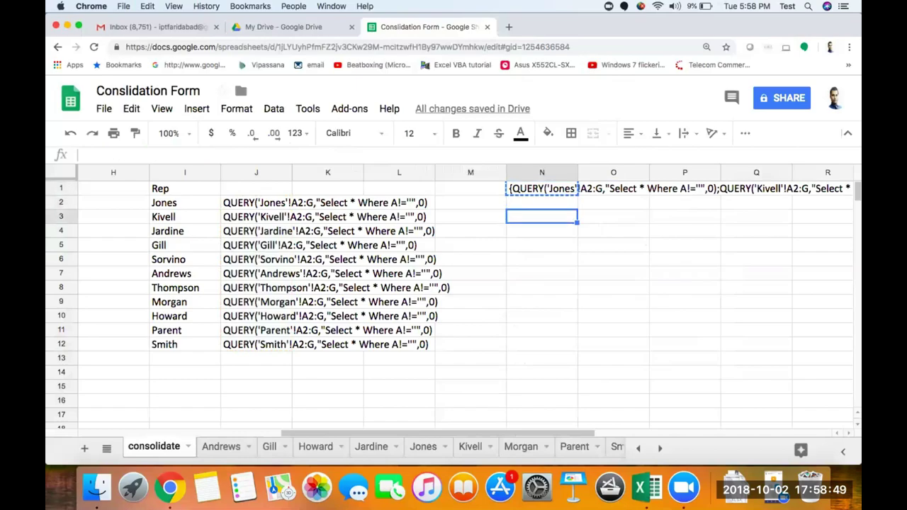
# - Replace A2's Andrews-only formula with = plus the pasted {QUERY(...);...} array text
pyautogui.press('Left')
pyautogui.press('Left')
pyautogui.press('Left')
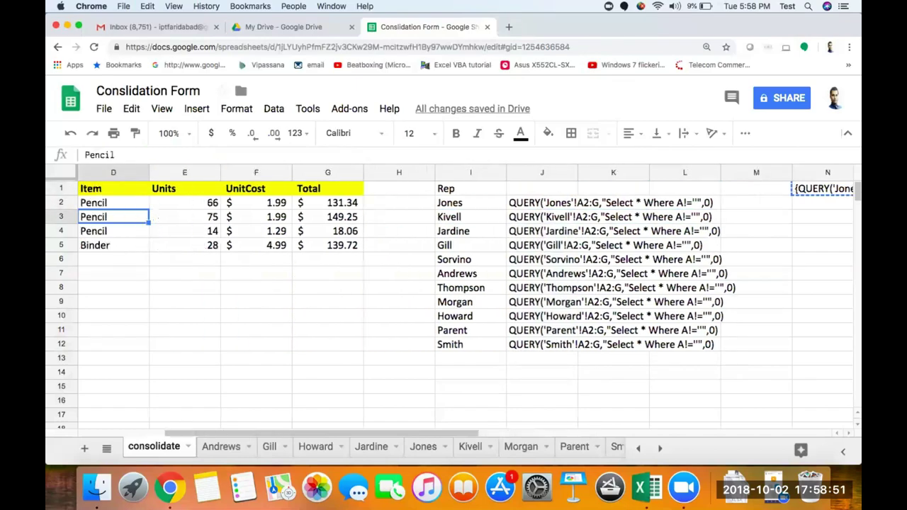
pyautogui.press('Up')
pyautogui.press('Up')
pyautogui.press('Down')
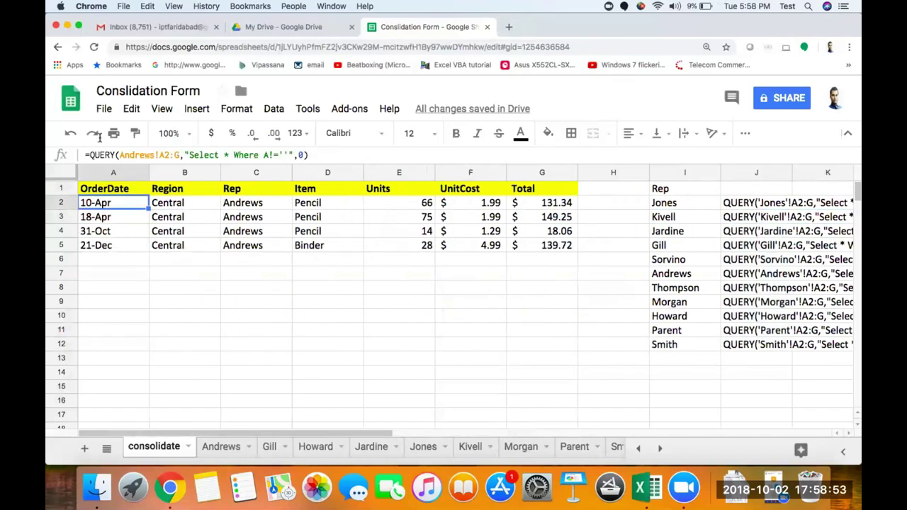
pyautogui.press('F2')
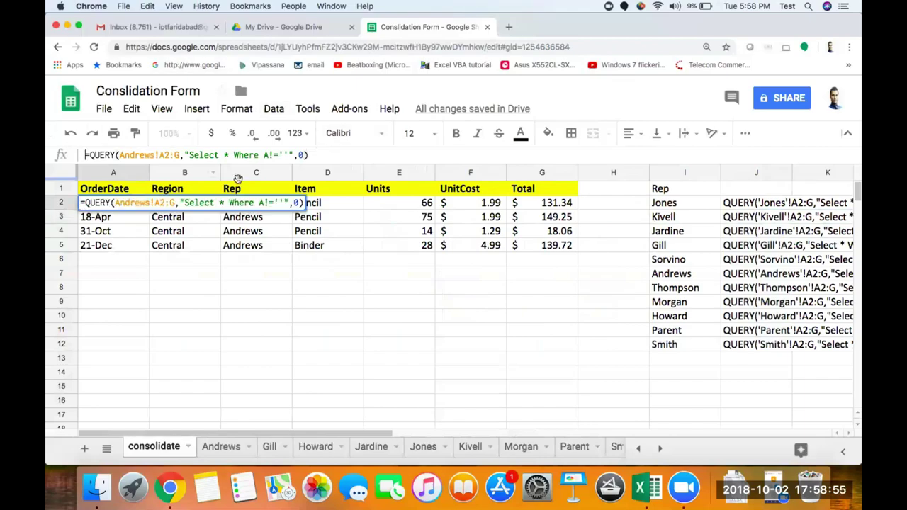
pyautogui.press('super+a')
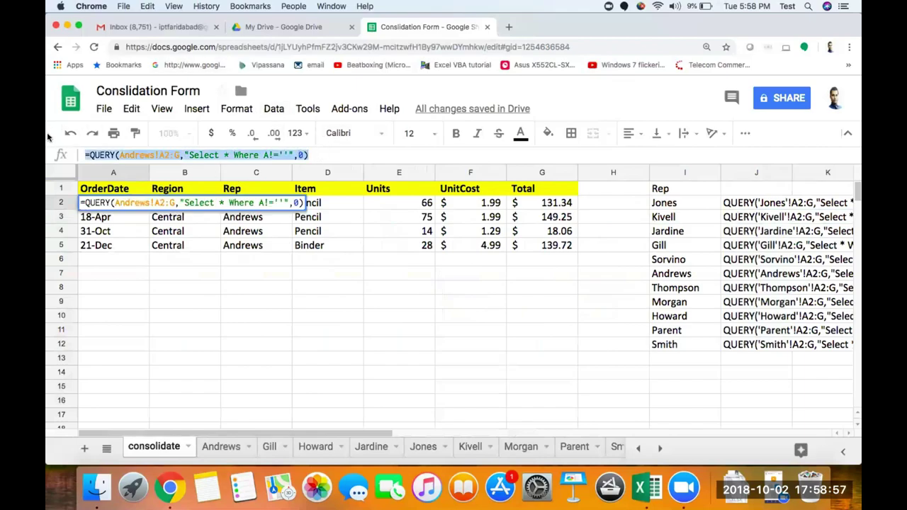
pyautogui.press('BackSpace')
pyautogui.write('=')
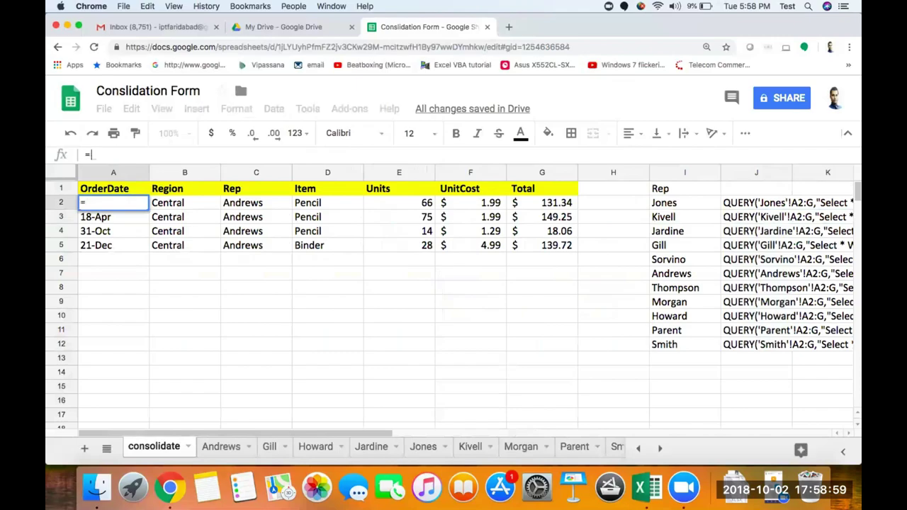
pyautogui.press('super+v')
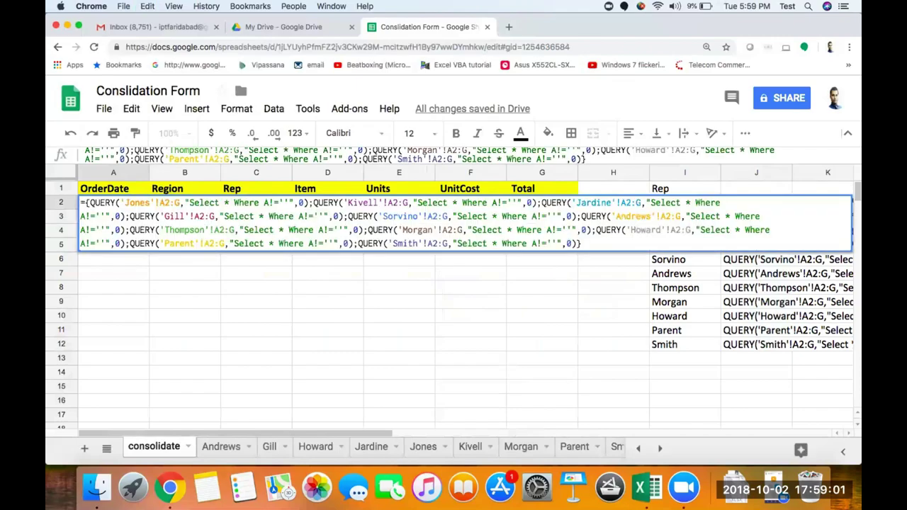
pyautogui.press('Return')
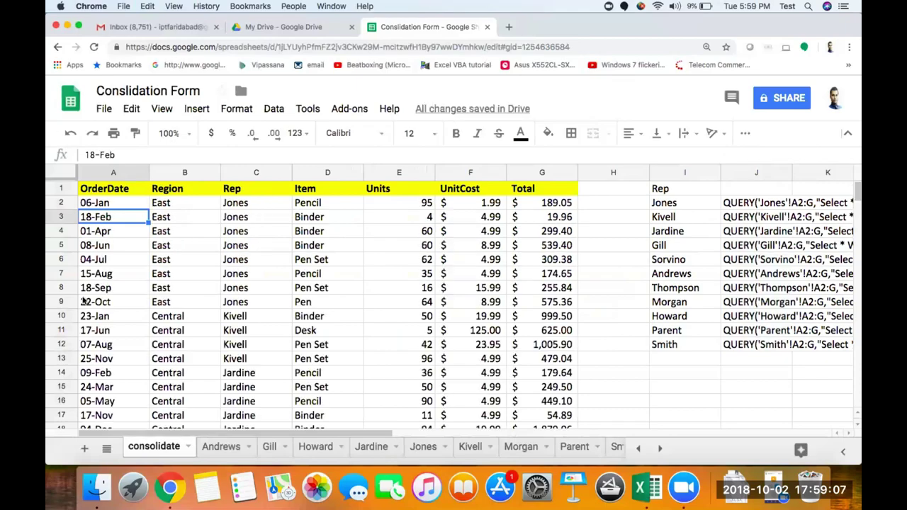
pyautogui.click(378, 454)
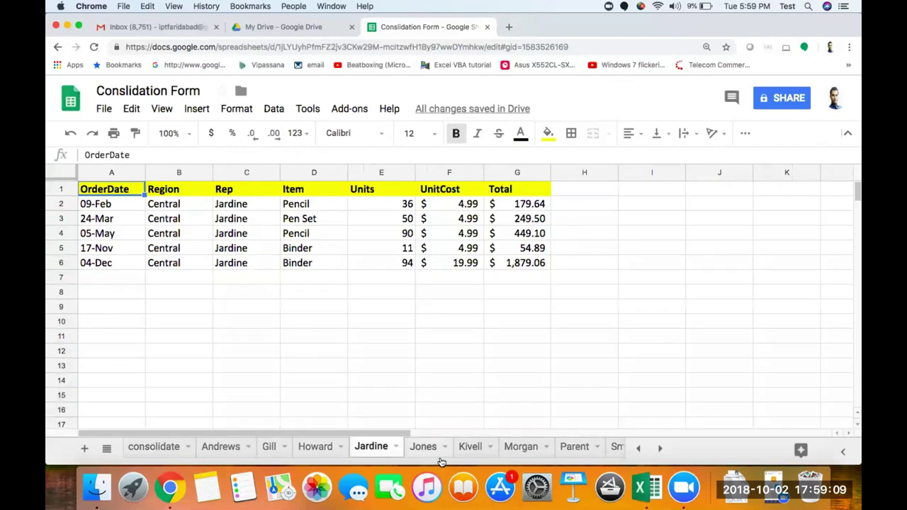
pyautogui.click(472, 448)
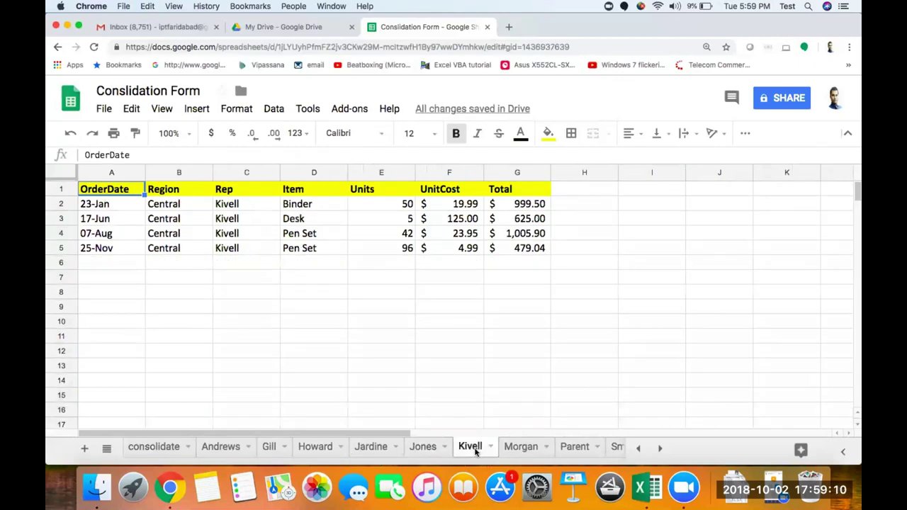
pyautogui.click(217, 448)
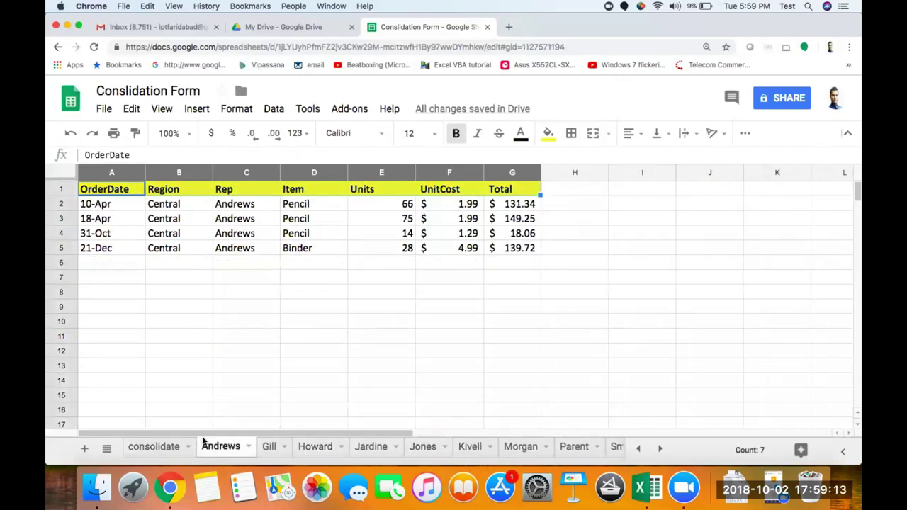
pyautogui.click(156, 447)
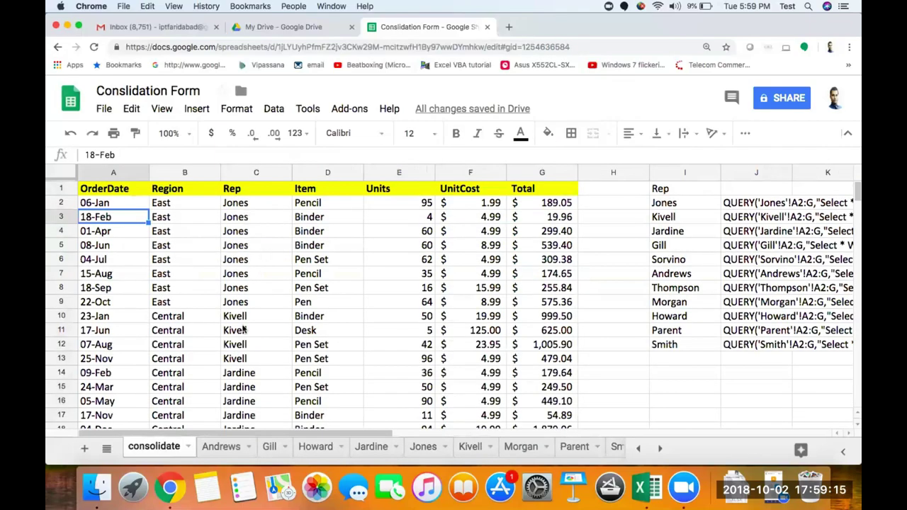
pyautogui.moveTo(107, 302); pyautogui.dragTo(344, 307)
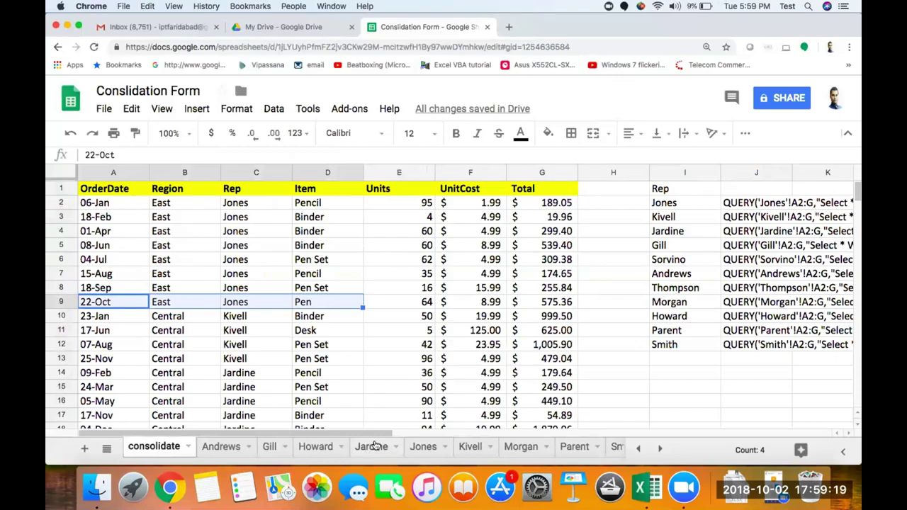
# - On the Jones sheet, add a row: 22-Dec, East, Jones, Sharpner, 54 units at $10.00
pyautogui.click(423, 448)
pyautogui.click(127, 320)
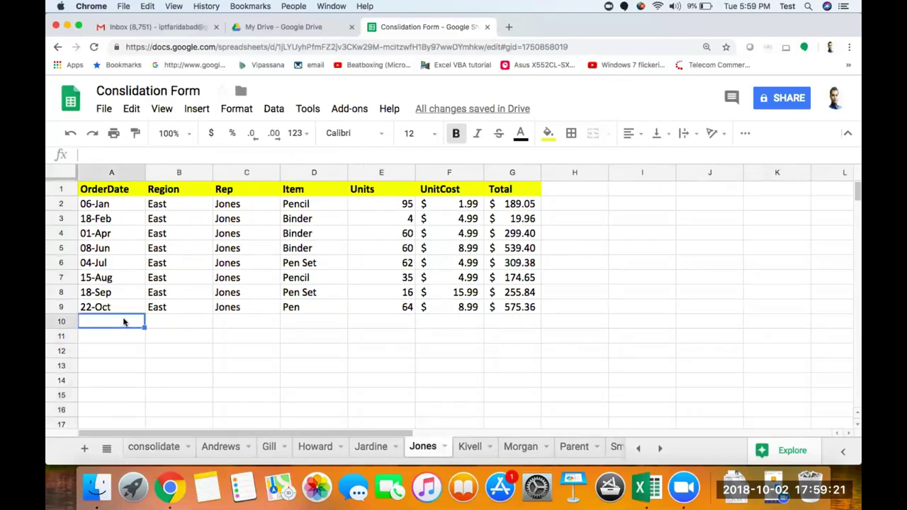
pyautogui.write('22-')
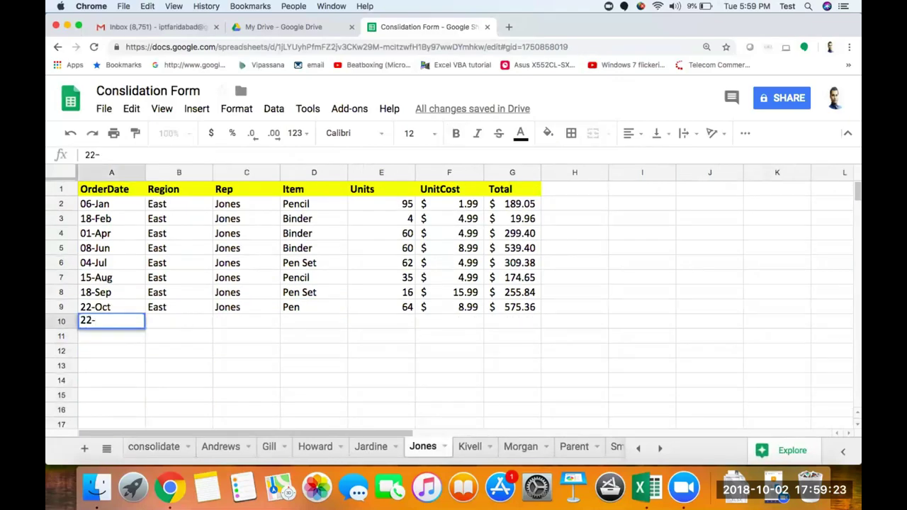
pyautogui.write('Dec')
pyautogui.press('Tab')
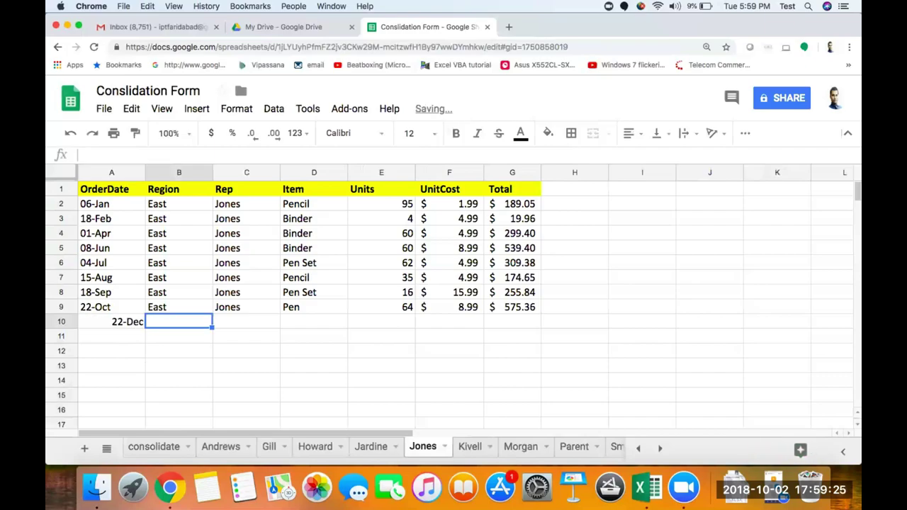
pyautogui.write('East')
pyautogui.press('Tab')
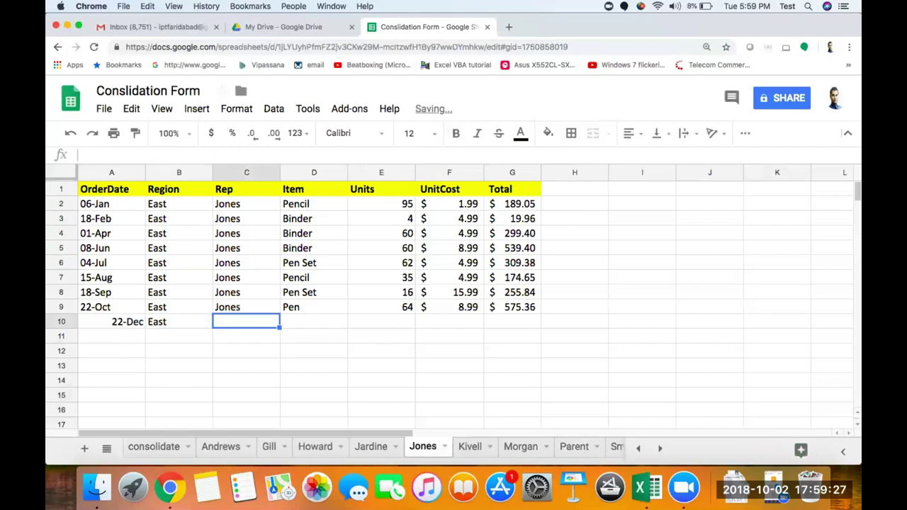
pyautogui.write('Jones')
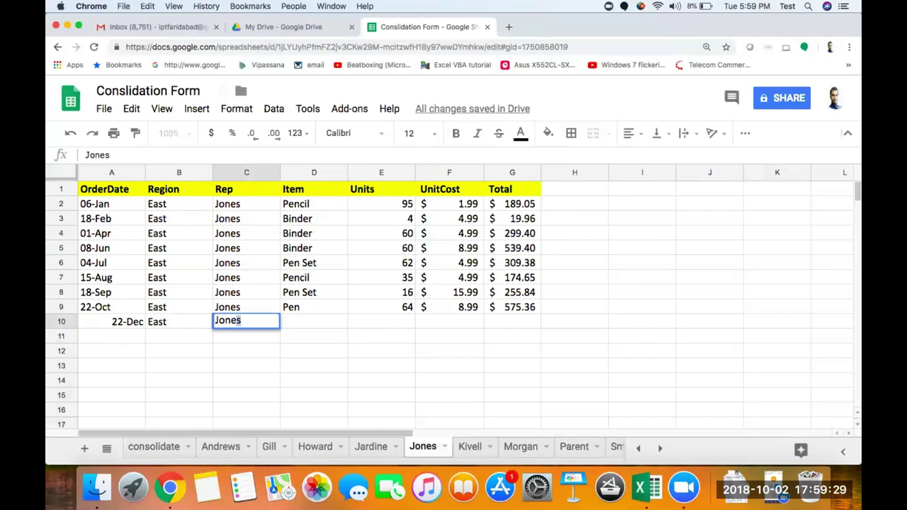
pyautogui.press('Tab')
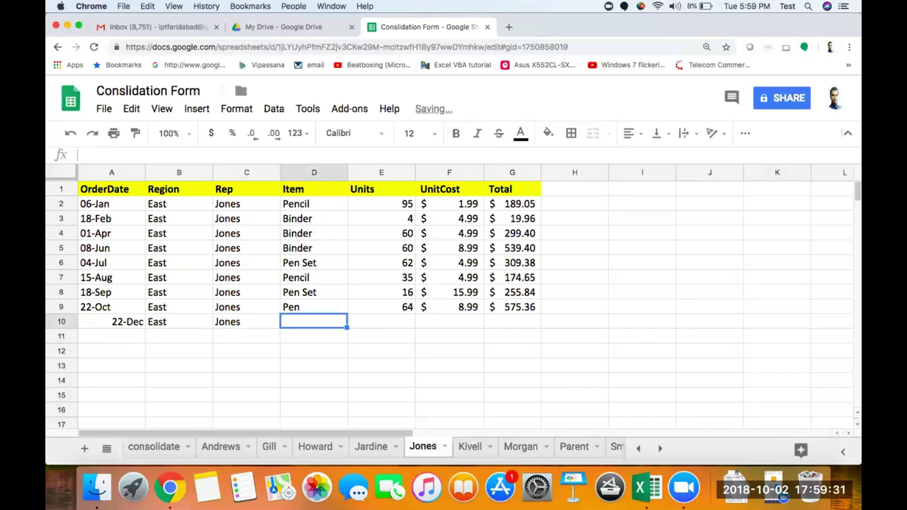
pyautogui.write('Sharpner')
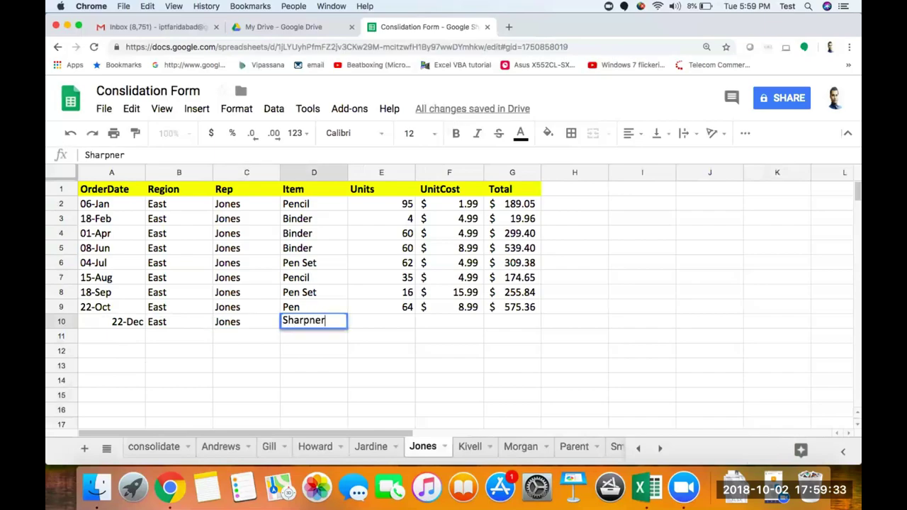
pyautogui.press('Tab')
pyautogui.write('5')
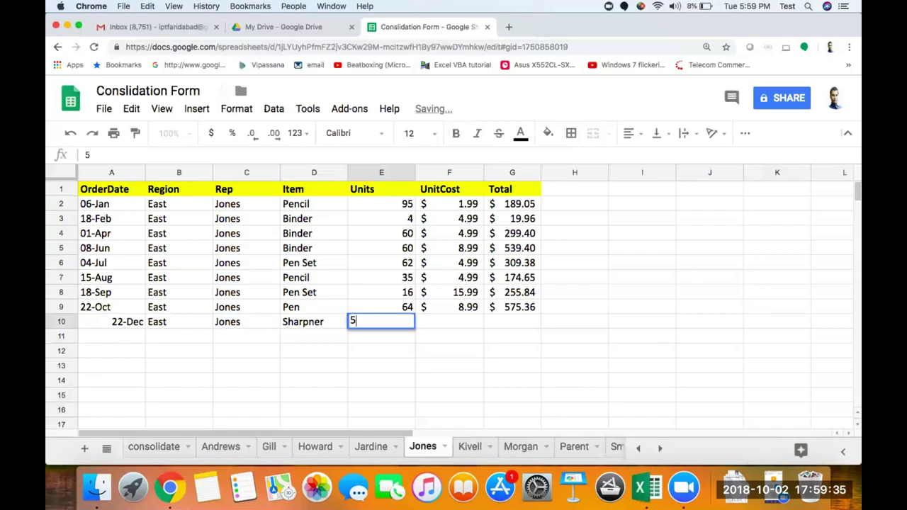
pyautogui.press('Tab')
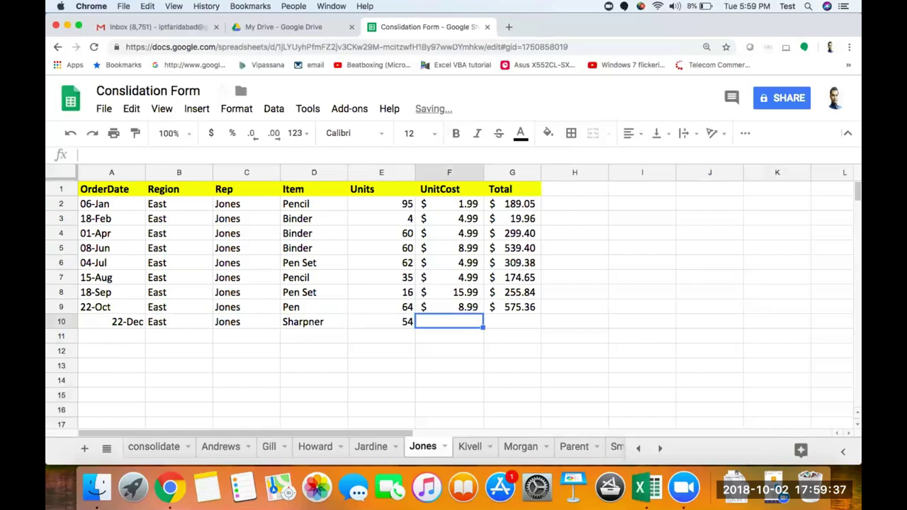
pyautogui.write('10')
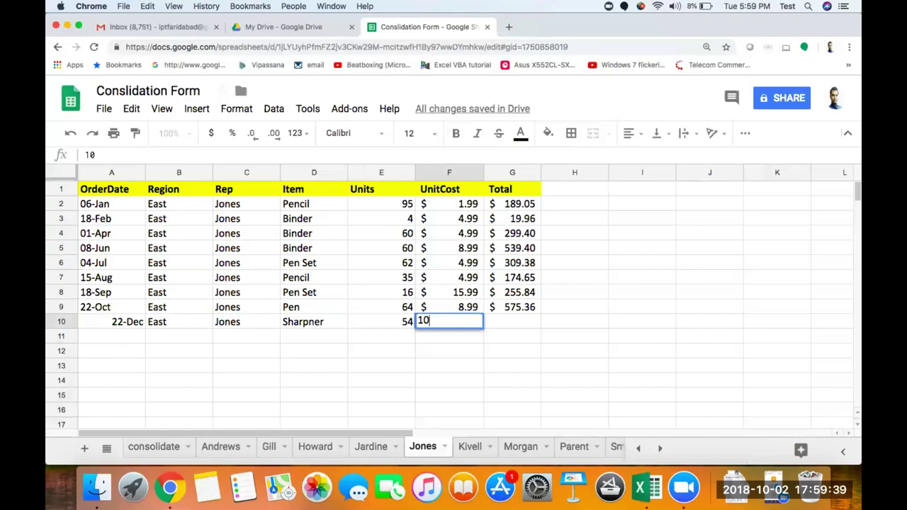
pyautogui.press('Return')
# - Enter =E10*F10 in G10 to total the Sharpner row at $540.00
pyautogui.press('Up')
pyautogui.press('Right')
pyautogui.press('Right')
pyautogui.press('Right')
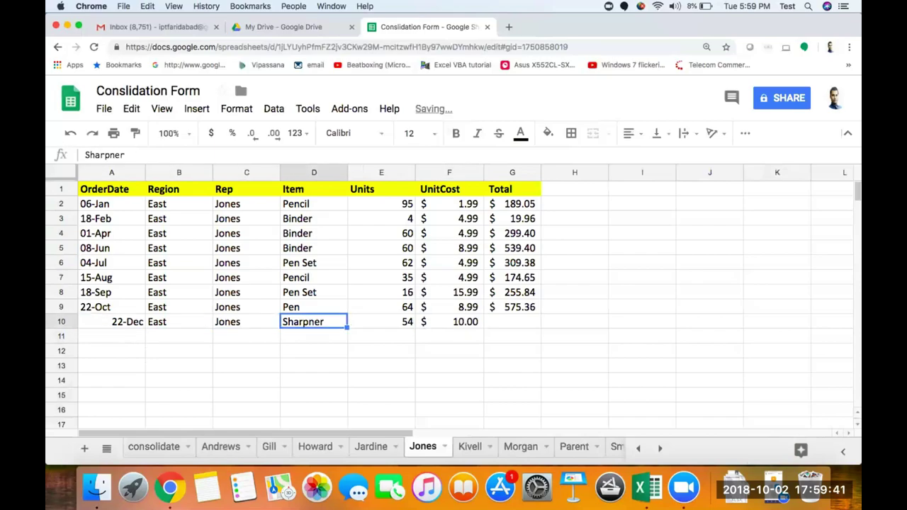
pyautogui.press('Right')
pyautogui.press('Right')
pyautogui.press('Right')
pyautogui.write('=')
pyautogui.press('Left')
pyautogui.press('Left')
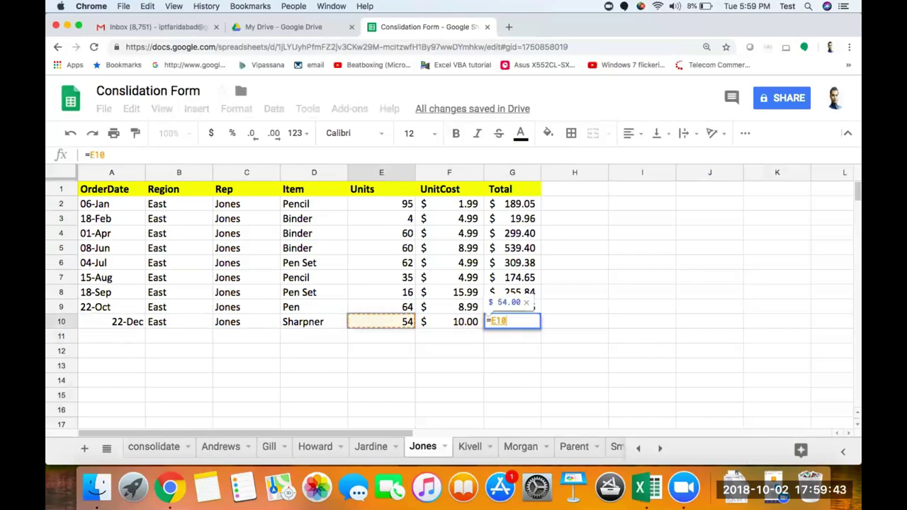
pyautogui.write('*')
pyautogui.press('Left')
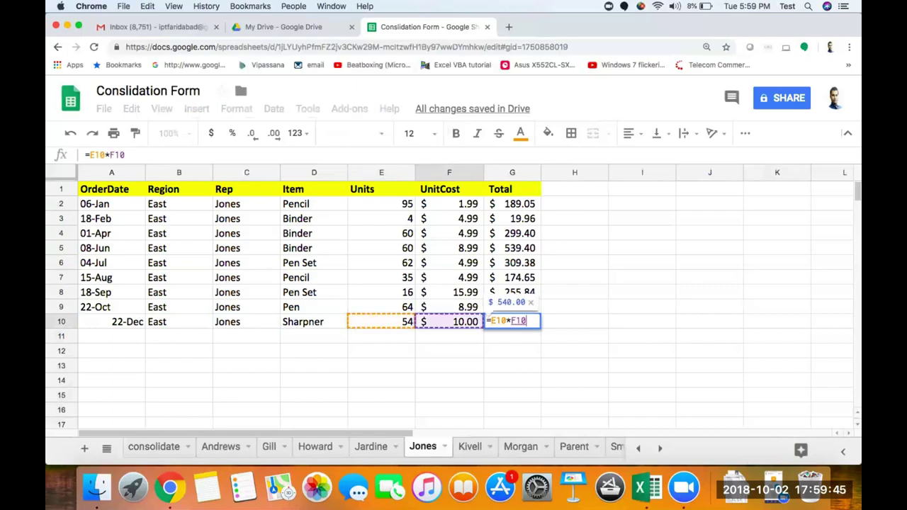
pyautogui.write('\\')
pyautogui.press('BackSpace')
pyautogui.press('Return')
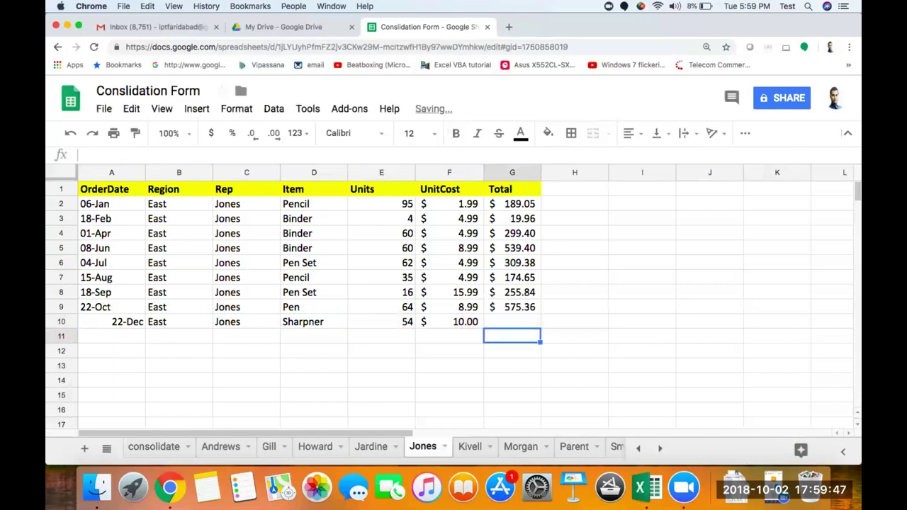
# - On the consolidate tab, confirm Jones' 22-Dec Sharpner order in row 10, then view A2's formula
pyautogui.click(160, 447)
pyautogui.moveTo(119, 318); pyautogui.dragTo(528, 319)
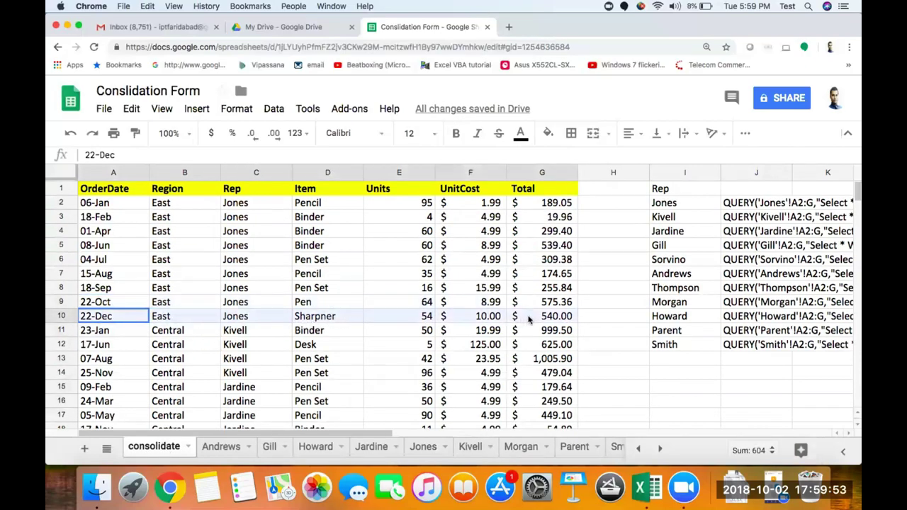
pyautogui.click(356, 346)
pyautogui.scroll(-2, 357, 348)
pyautogui.scroll(-6, 356, 347)
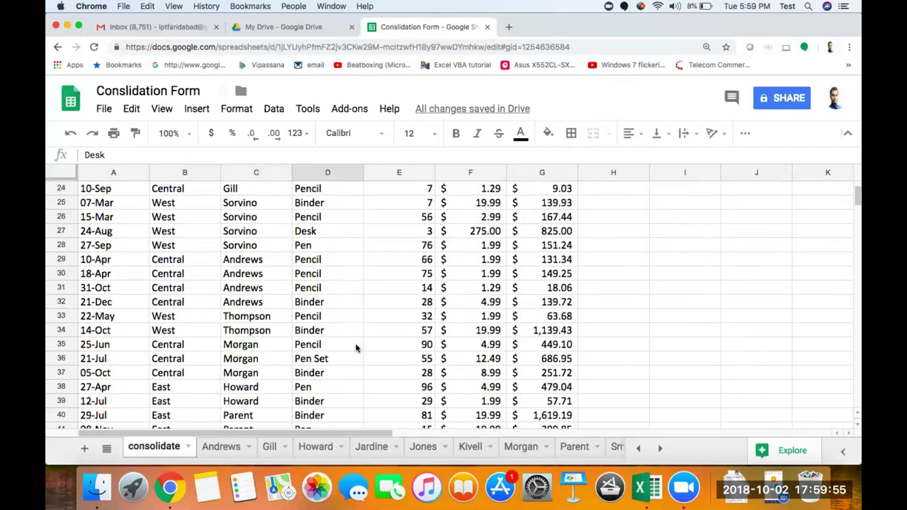
pyautogui.scroll(-4, 357, 348)
pyautogui.scroll(5, 356, 347)
pyautogui.scroll(7, 356, 348)
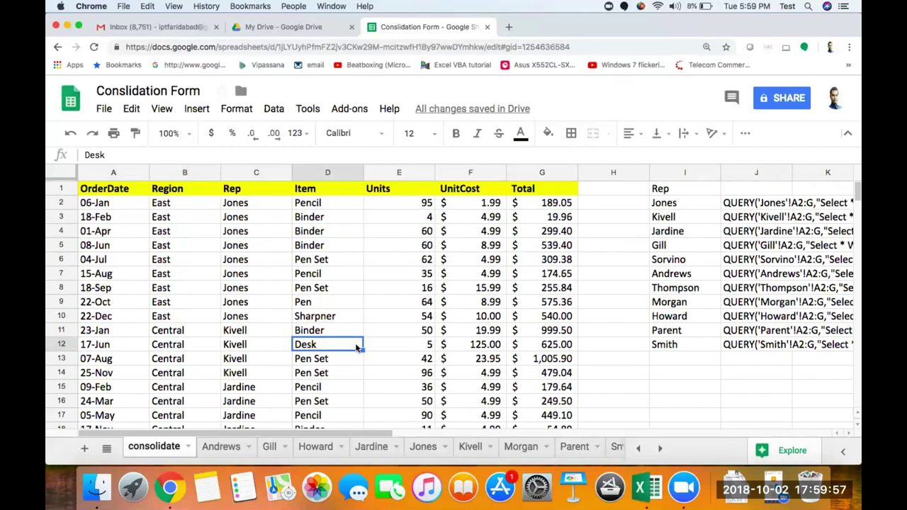
pyautogui.click(110, 203)
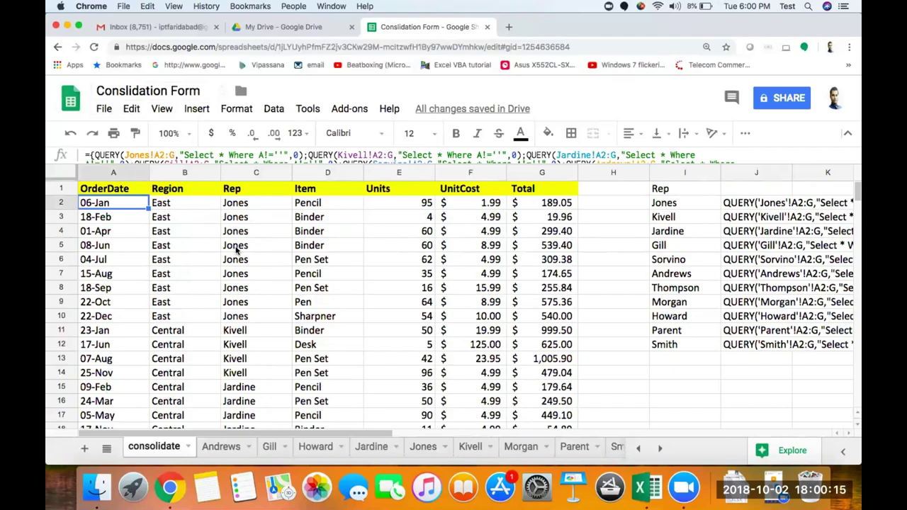
# - Select the consolidated data A1:G45 and insert a pivot table on a new sheet
pyautogui.press('Up')
pyautogui.hotkey('ctrl', 'shift', 'Right')
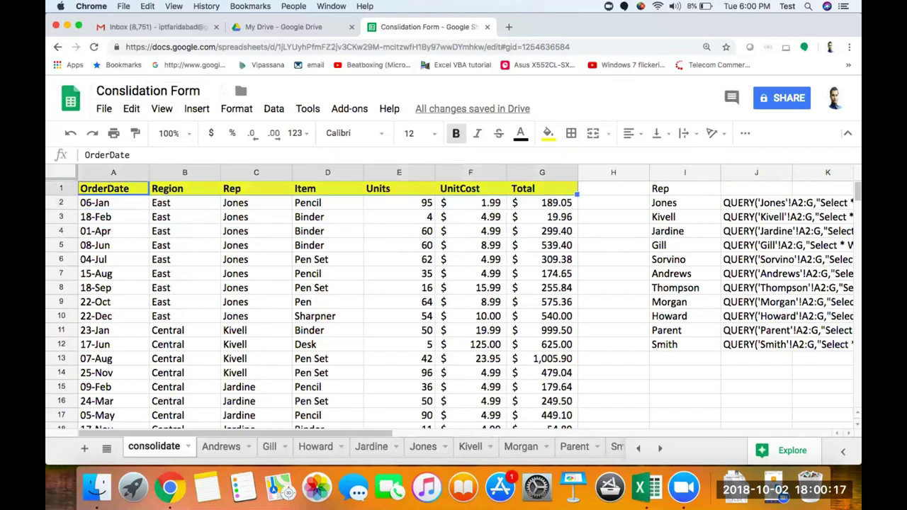
pyautogui.hotkey('ctrl', 'shift', 'Down')
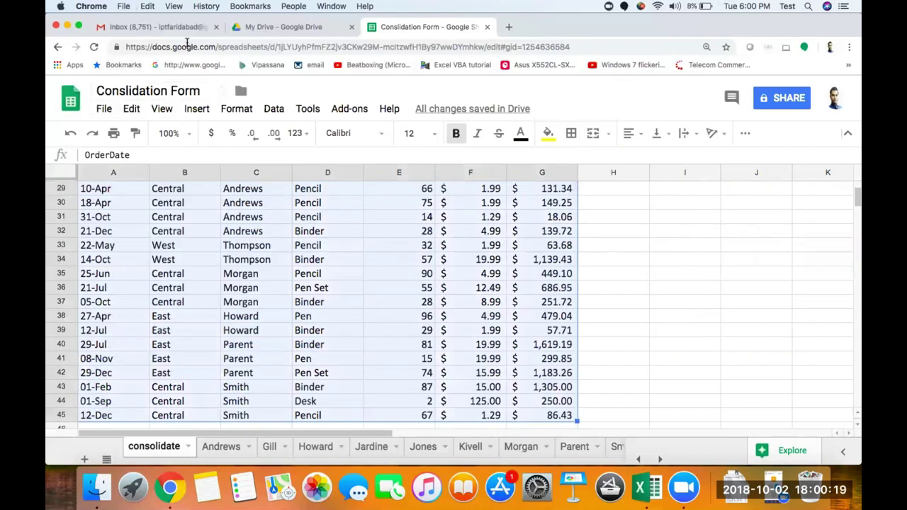
pyautogui.click(191, 110)
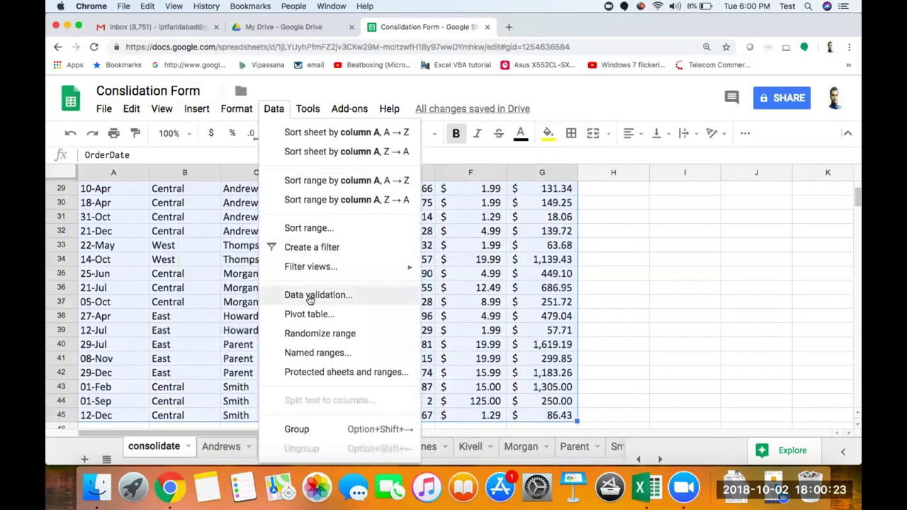
pyautogui.click(312, 314)
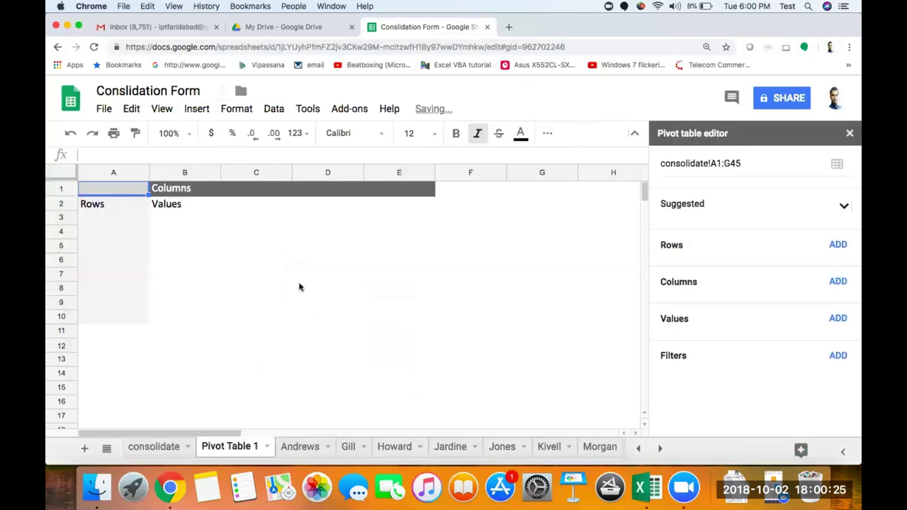
# - Add Region and Item as pivot rows and SUM of Total as the values
pyautogui.click(836, 246)
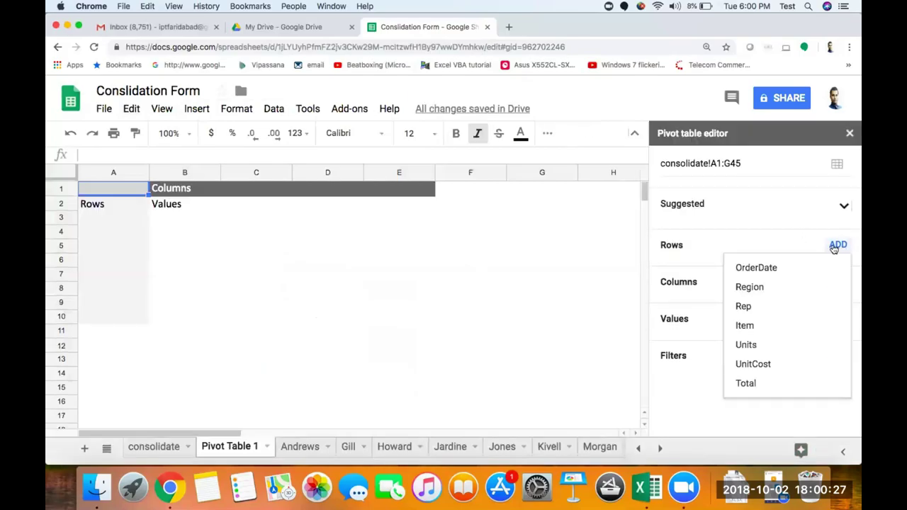
pyautogui.click(758, 291)
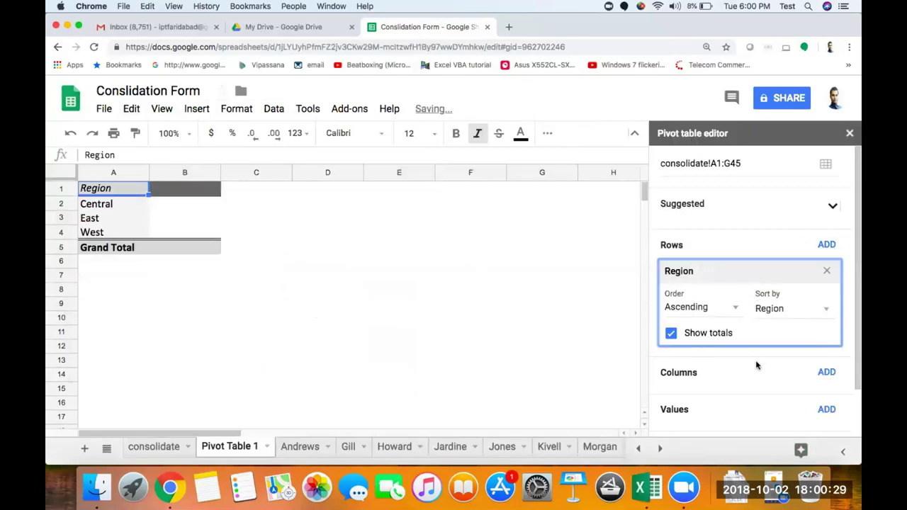
pyautogui.scroll(-2, 756, 391)
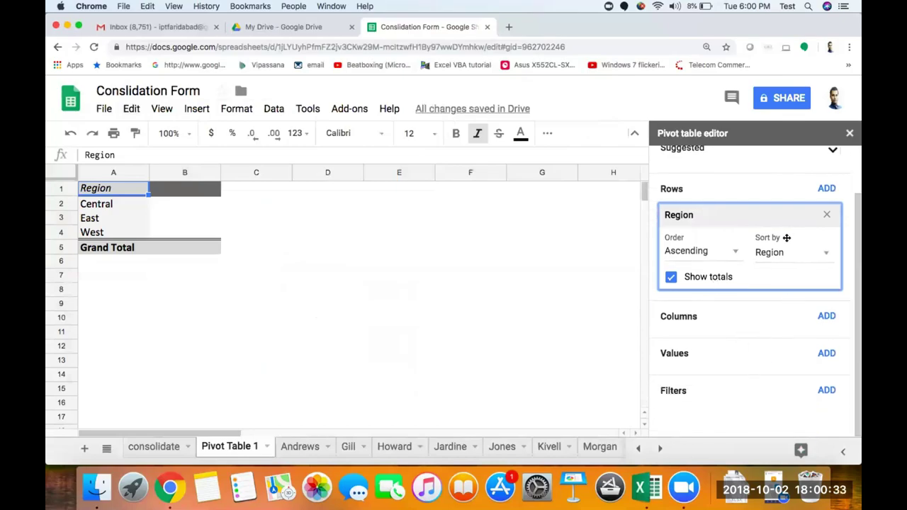
pyautogui.scroll(2, 802, 271)
pyautogui.click(826, 245)
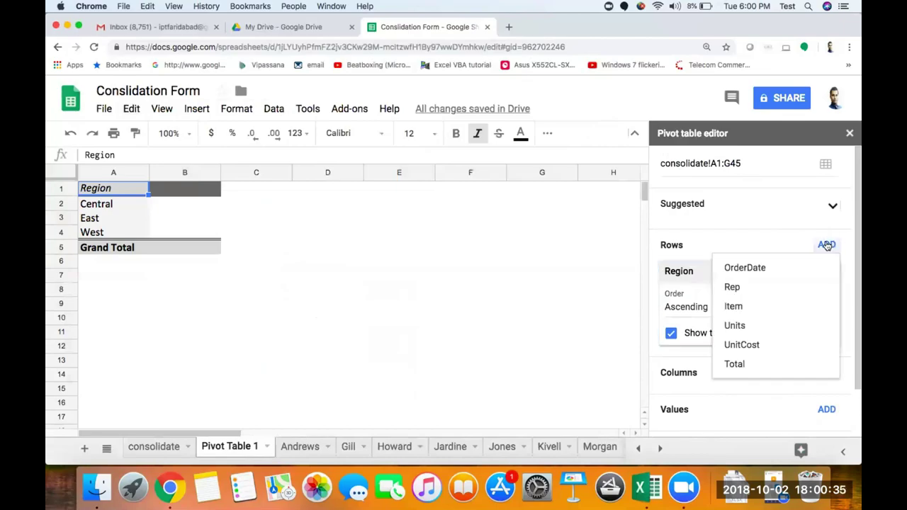
pyautogui.click(763, 305)
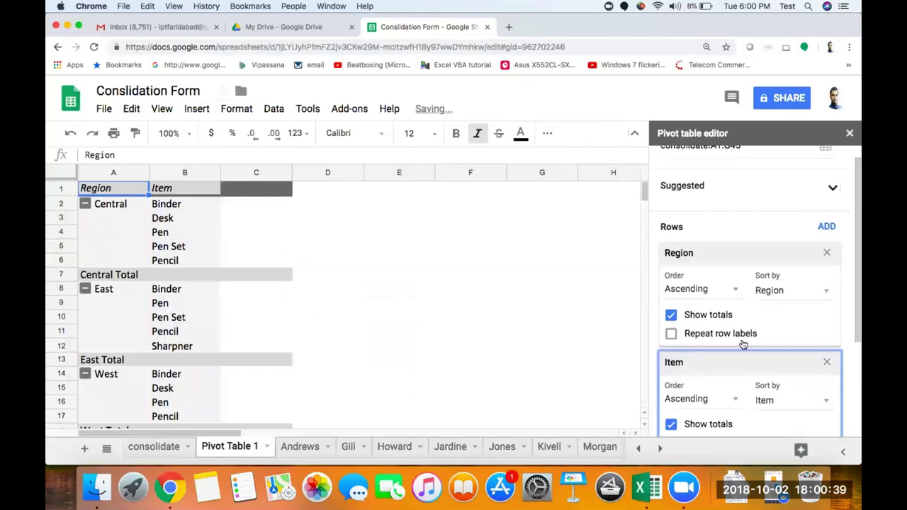
pyautogui.scroll(-3, 753, 375)
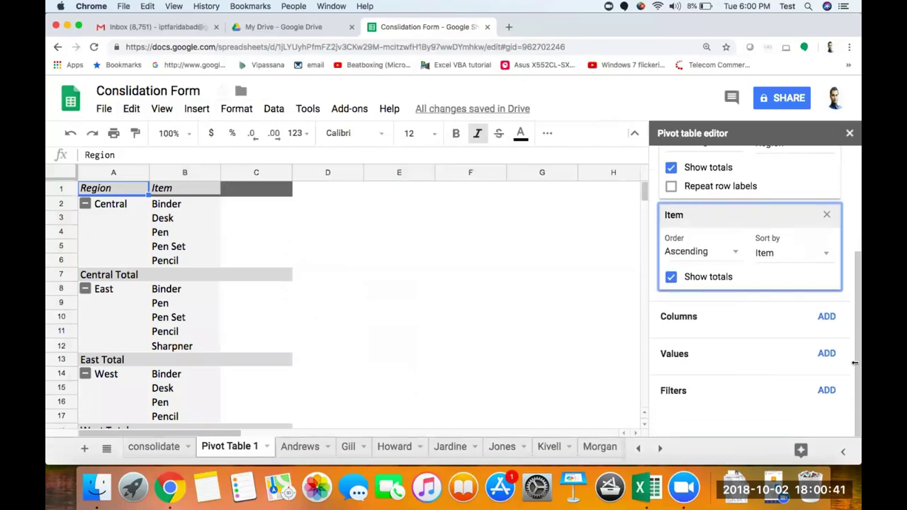
pyautogui.click(827, 354)
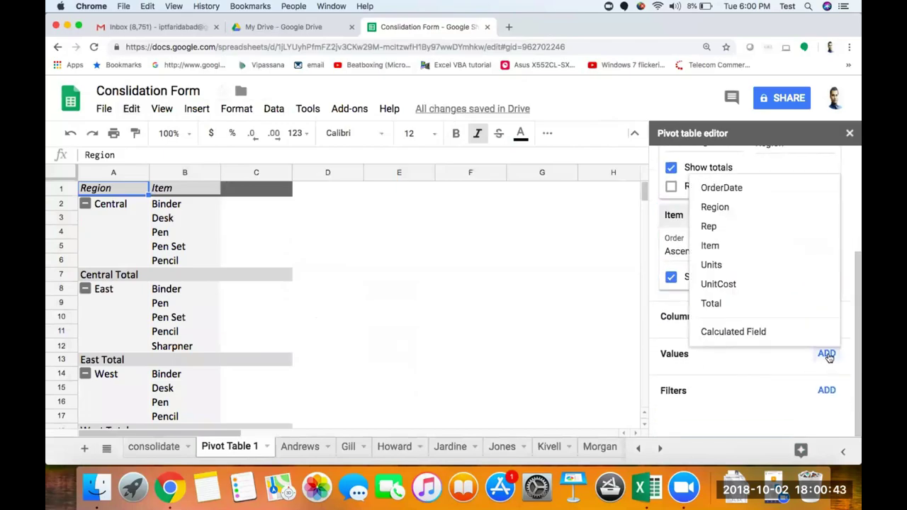
pyautogui.click(726, 306)
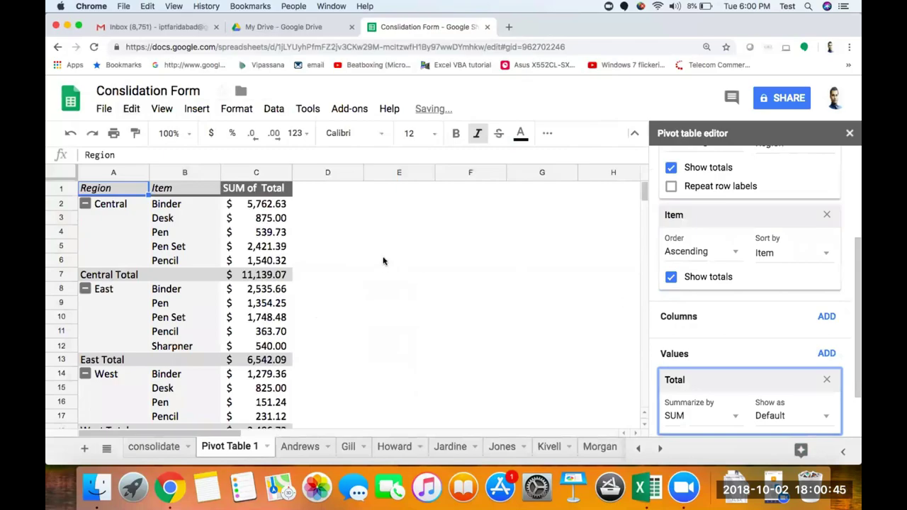
pyautogui.click(327, 263)
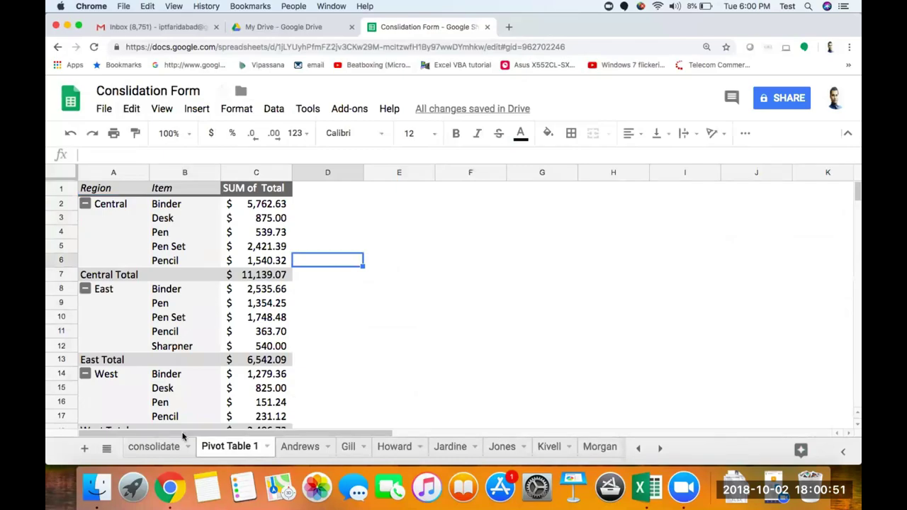
# - Return to the consolidate sheet and clear the large table selection
pyautogui.click(163, 448)
pyautogui.click(343, 252)
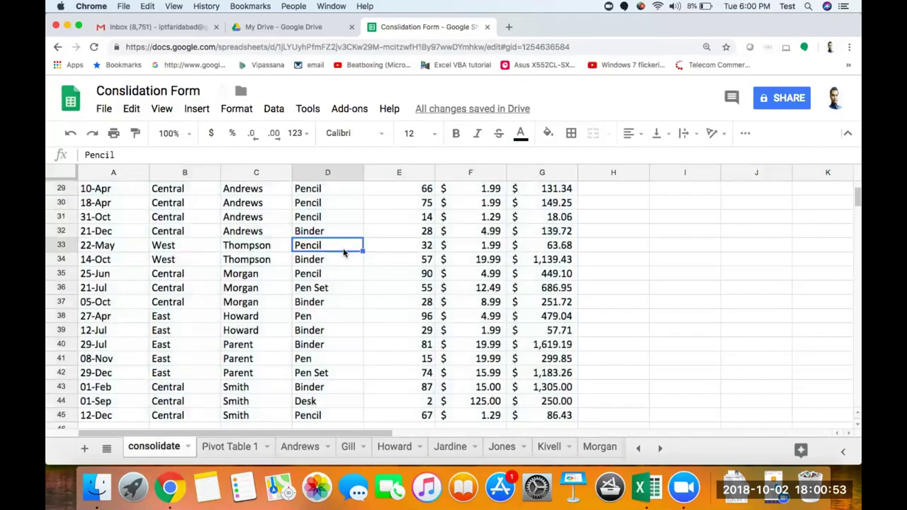
pyautogui.scroll(6, 344, 253)
pyautogui.scroll(4, 344, 253)
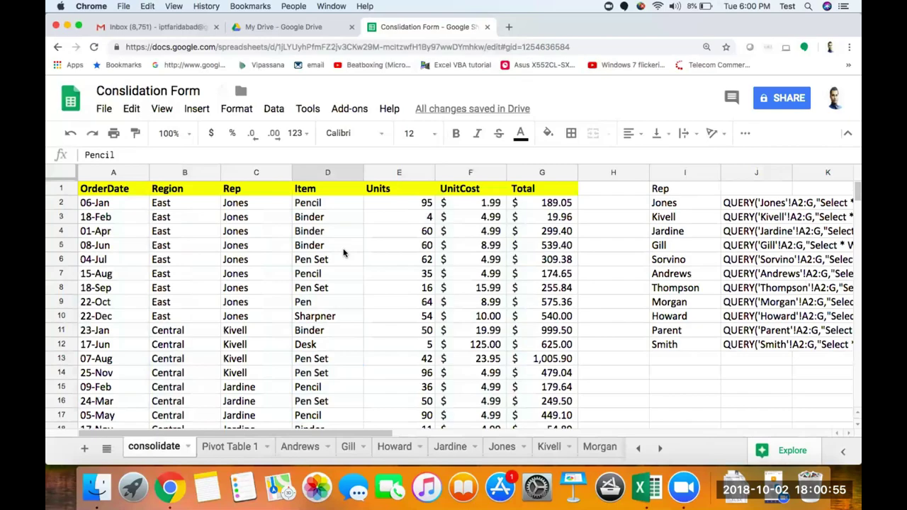
# - Switch to the Andrews rep sheet, comparing it with Gill, and bring up its sheet menu
pyautogui.click(305, 452)
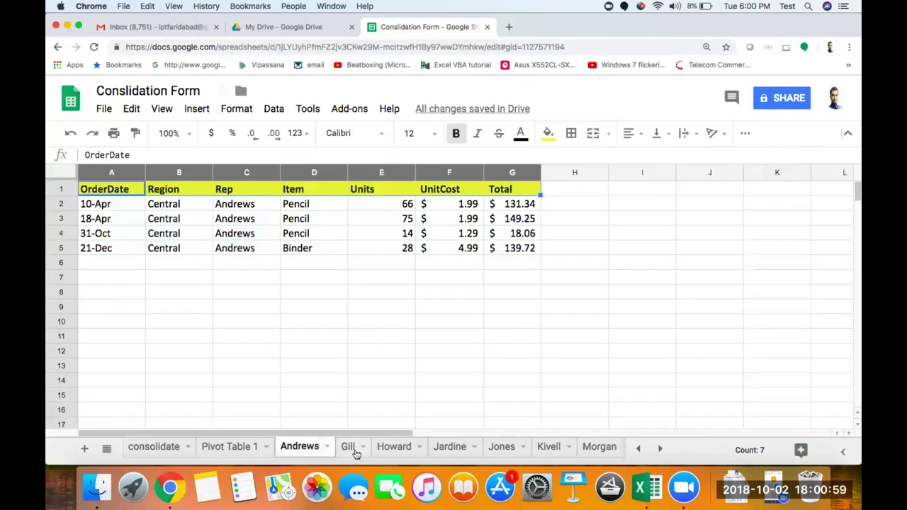
pyautogui.click(355, 449)
pyautogui.click(324, 452)
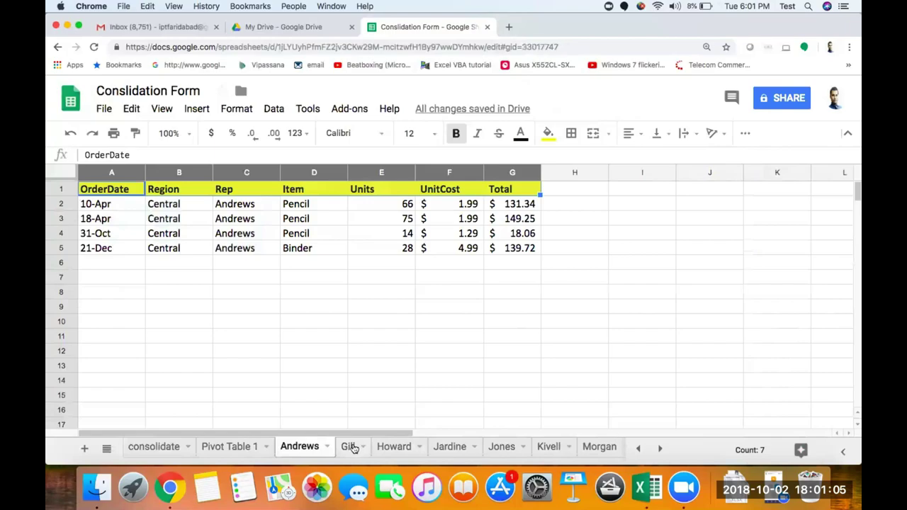
pyautogui.click(350, 448)
pyautogui.click(323, 452)
pyautogui.click(324, 446)
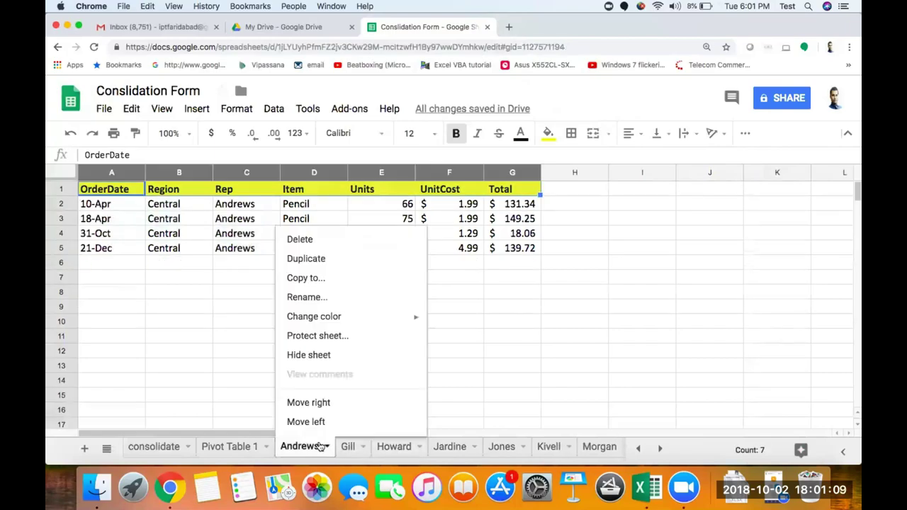
# - Protect the Andrews sheet, restricting who can edit it to a custom set of editors
pyautogui.click(348, 336)
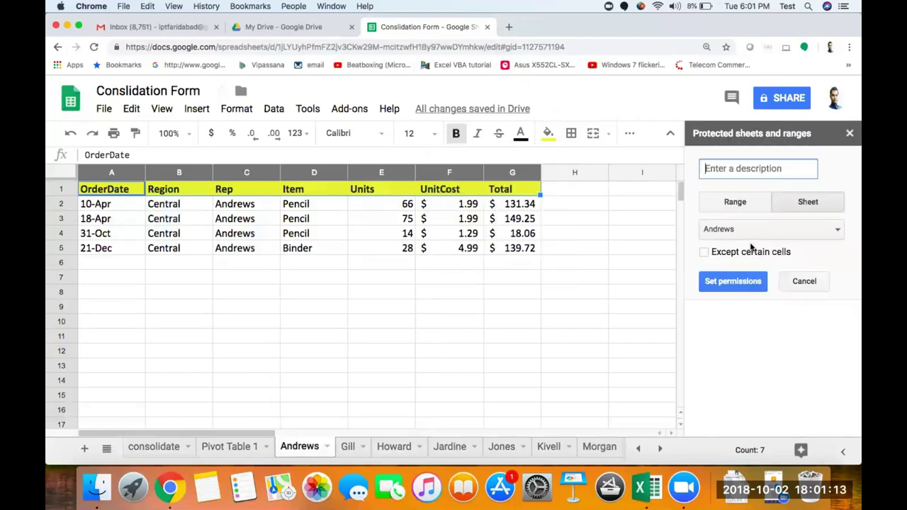
pyautogui.click(754, 284)
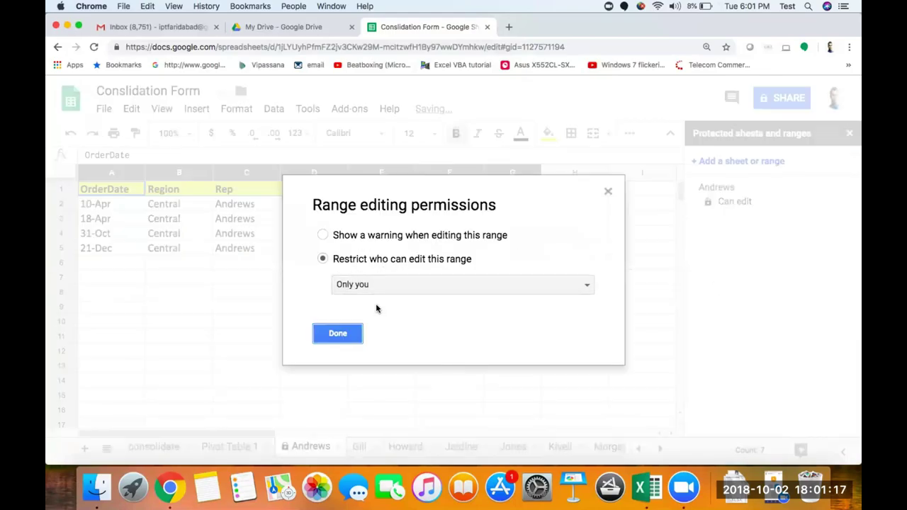
pyautogui.click(392, 286)
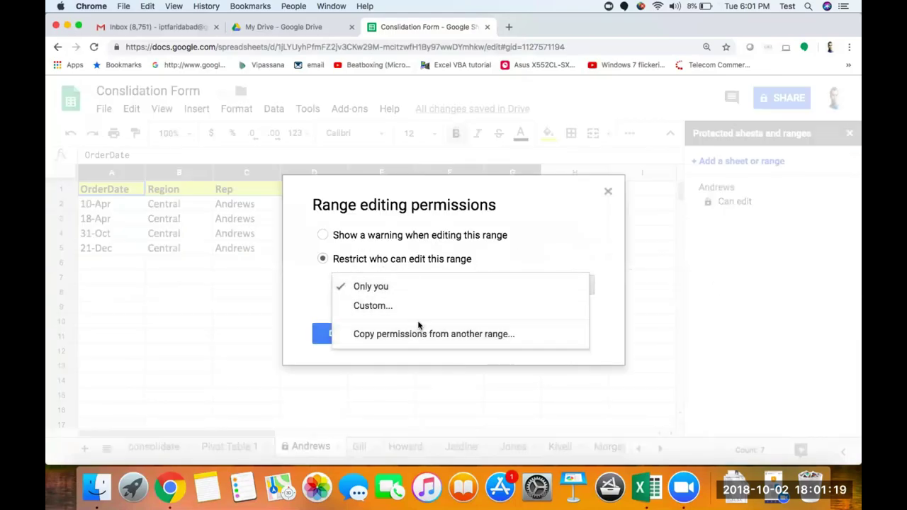
pyautogui.click(413, 309)
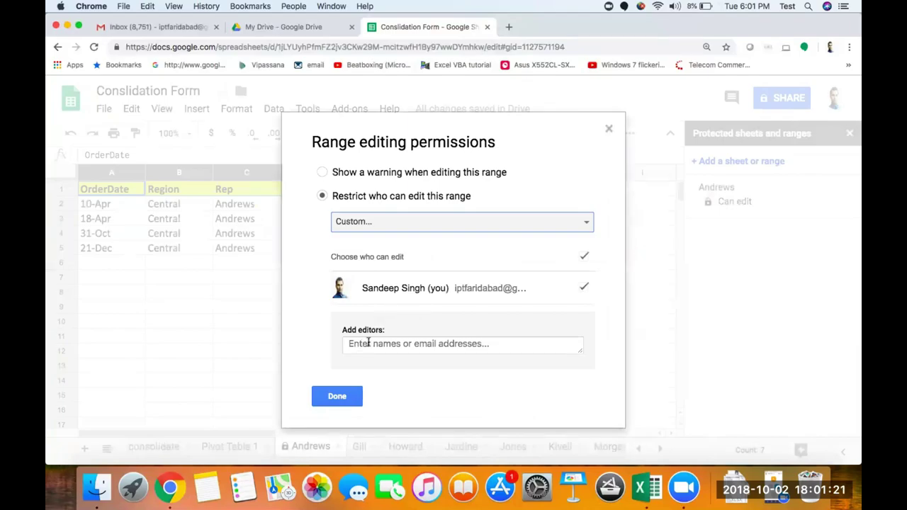
pyautogui.click(609, 130)
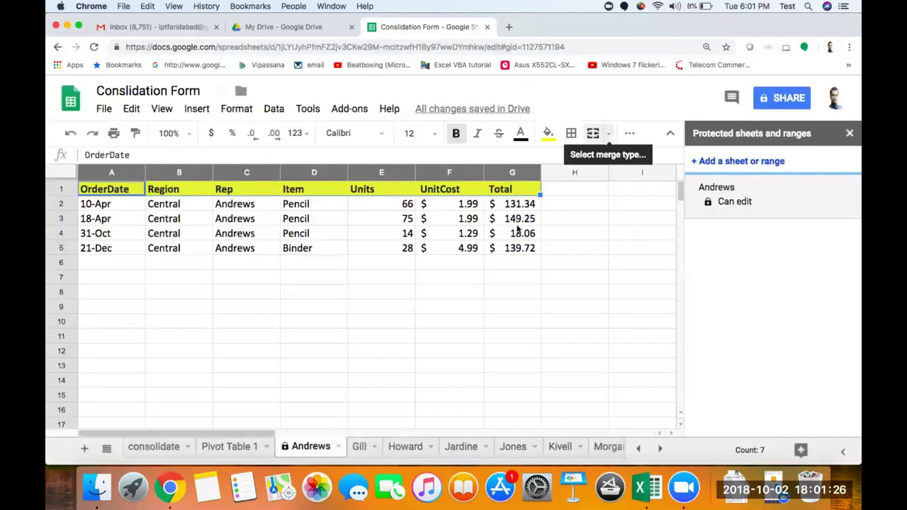
pyautogui.click(409, 312)
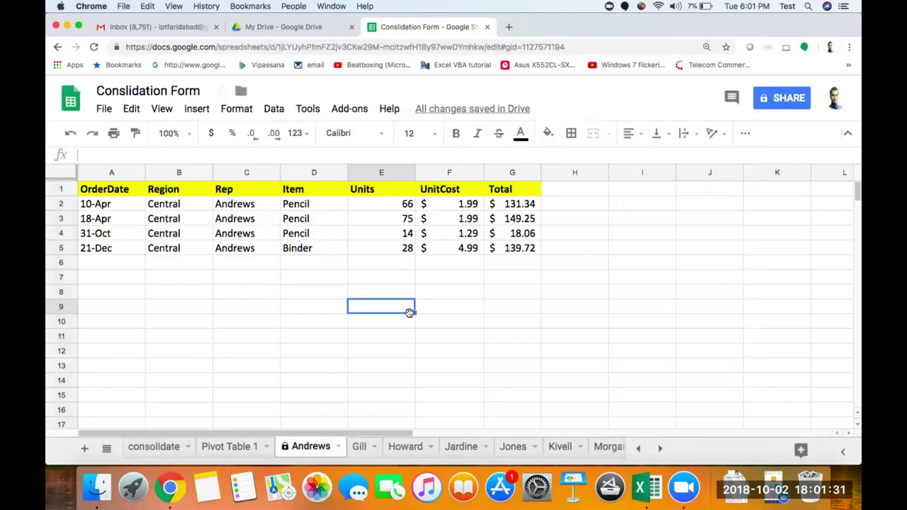